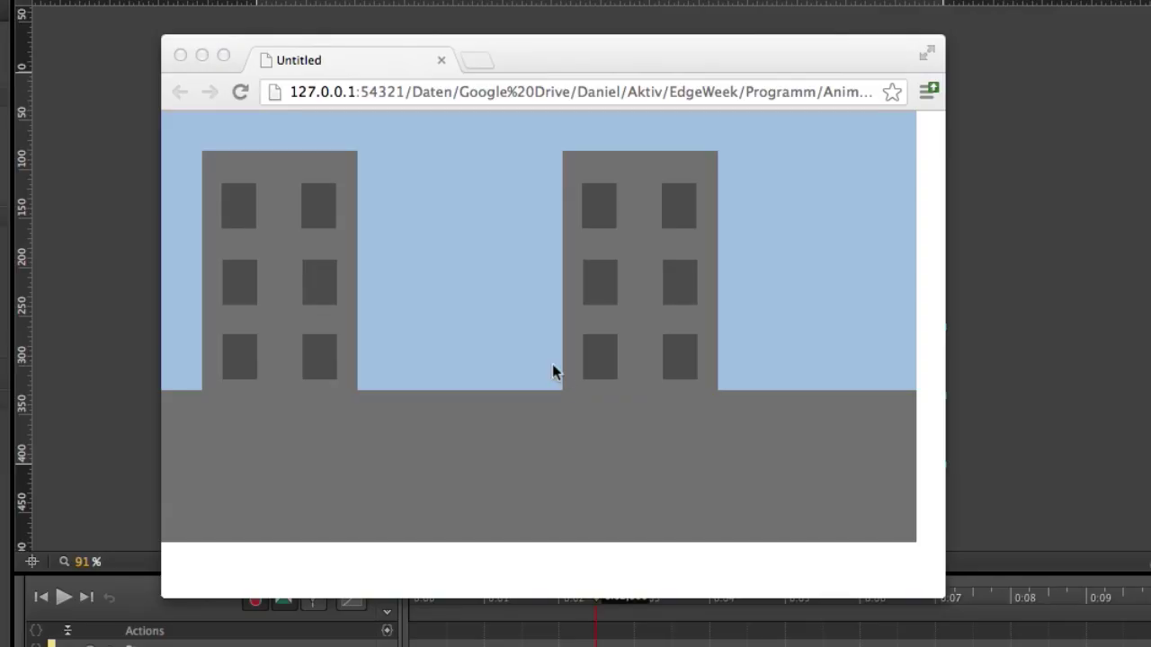
Reload the Chrome preview to replay the walking-character animation in front of the houses
click(239, 91)
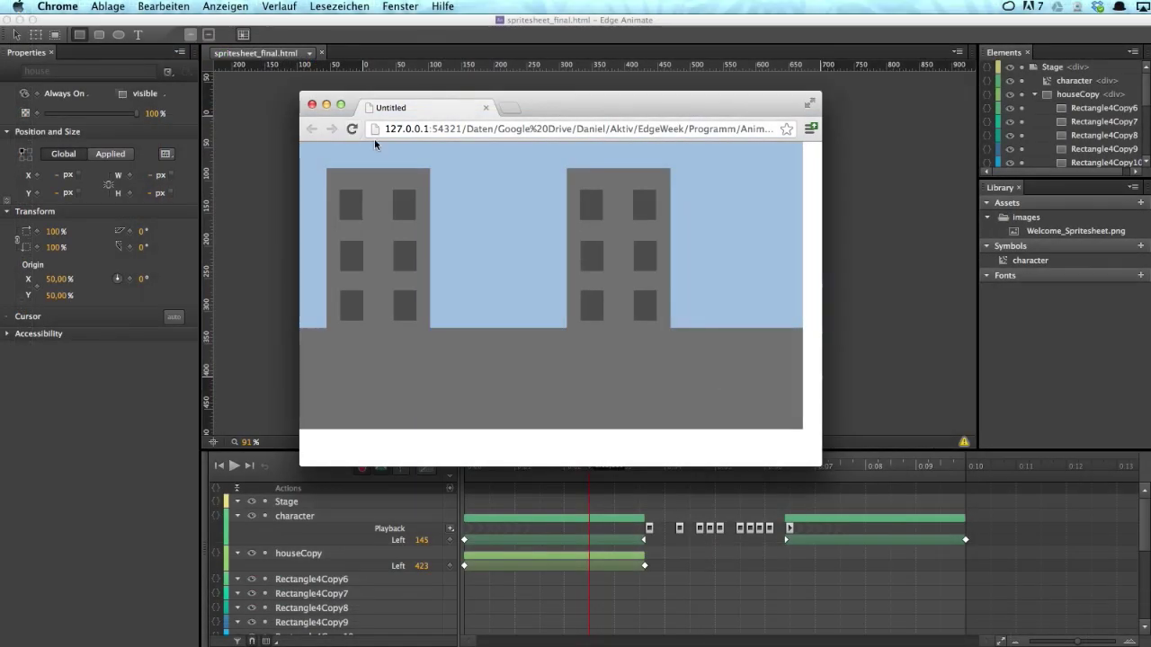
Return to Edge Animate and switch to the SpriteSheet.html document
click(894, 232)
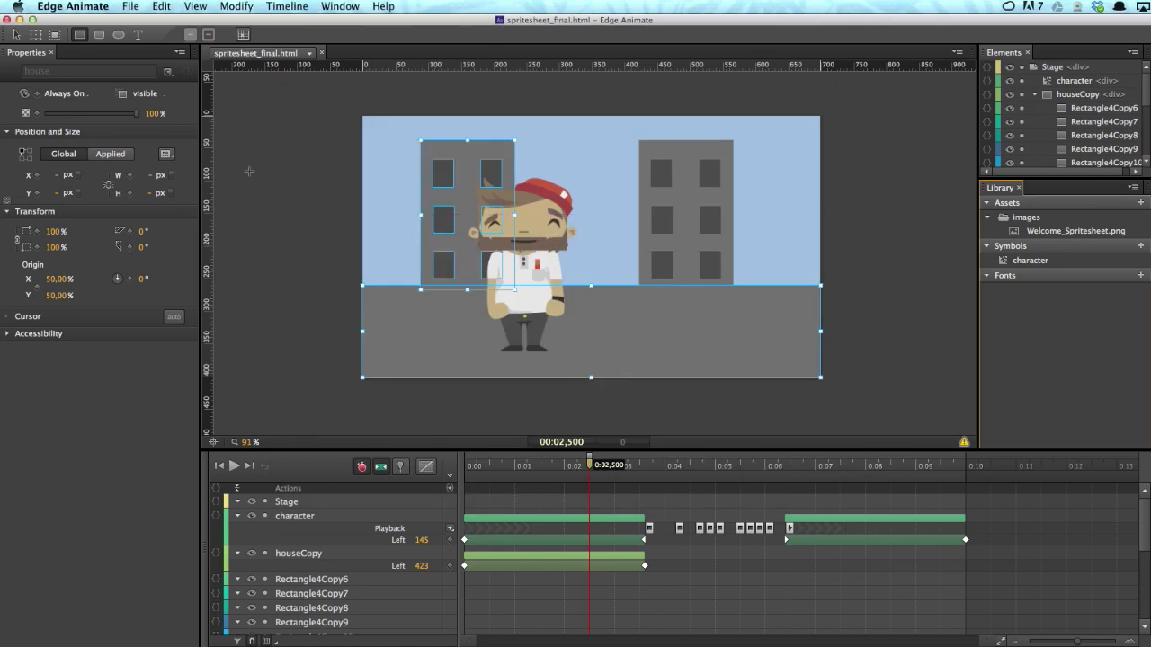
click(272, 54)
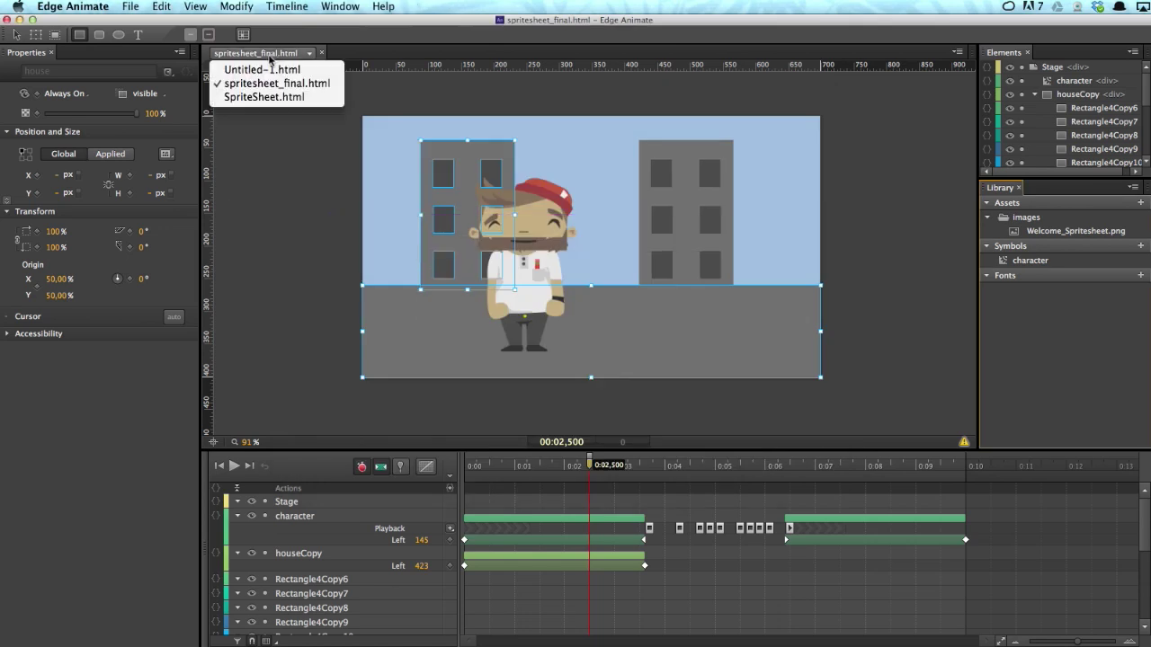
click(267, 97)
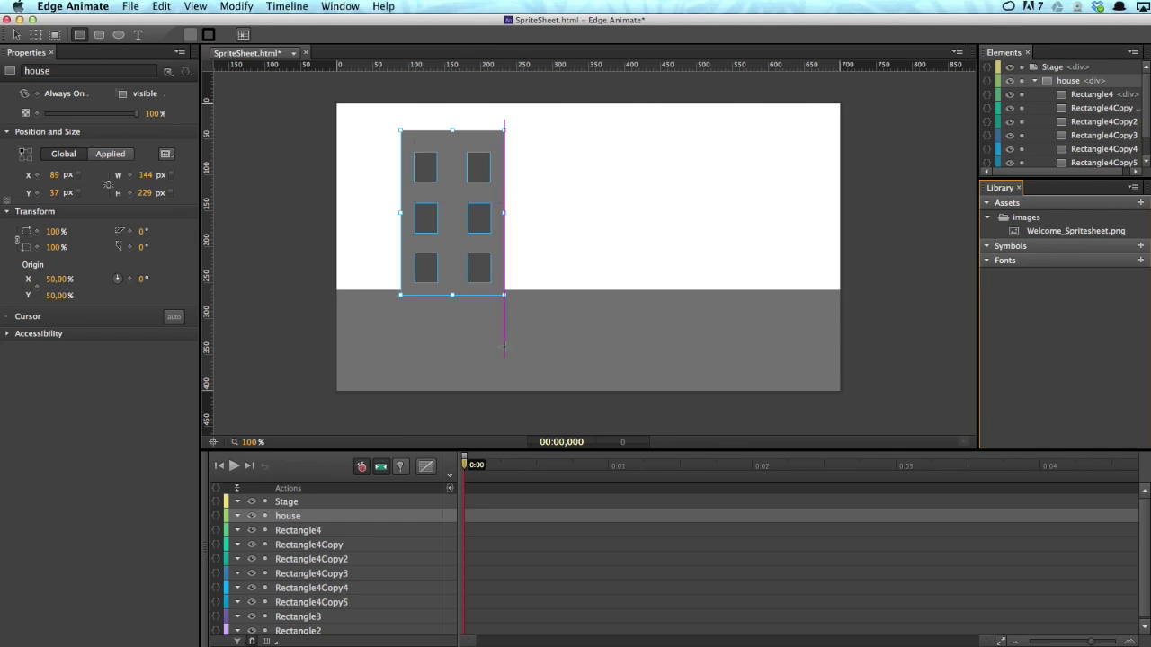
Inspect the ground rectangle, the house group and the stage settings in turn
click(17, 36)
click(456, 349)
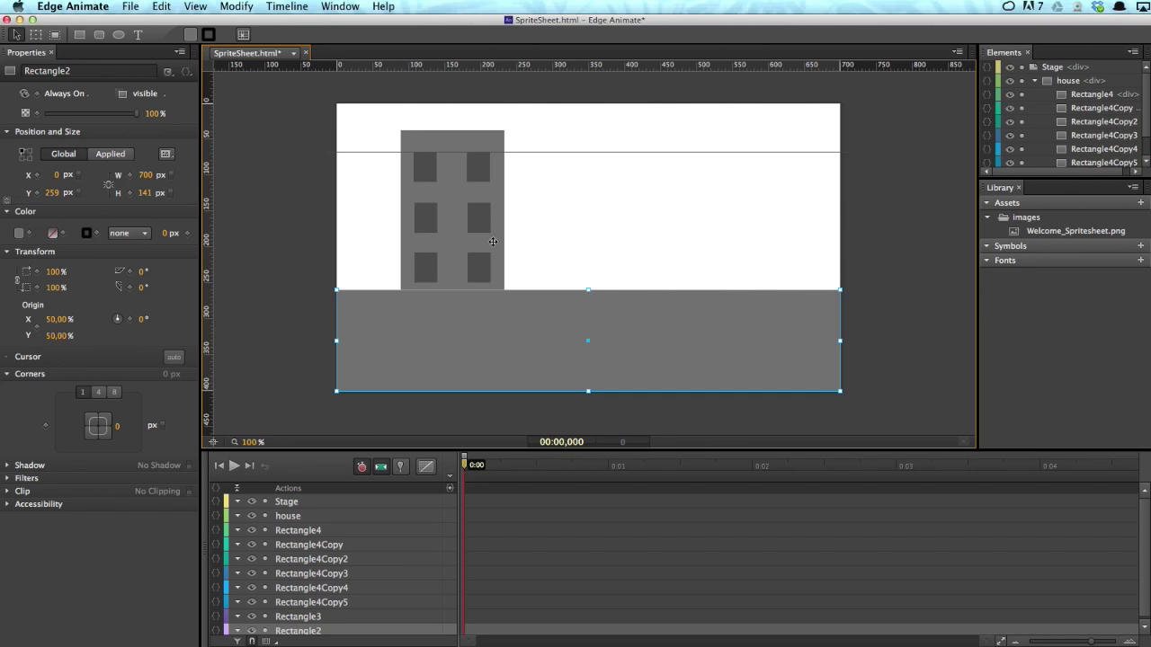
click(493, 240)
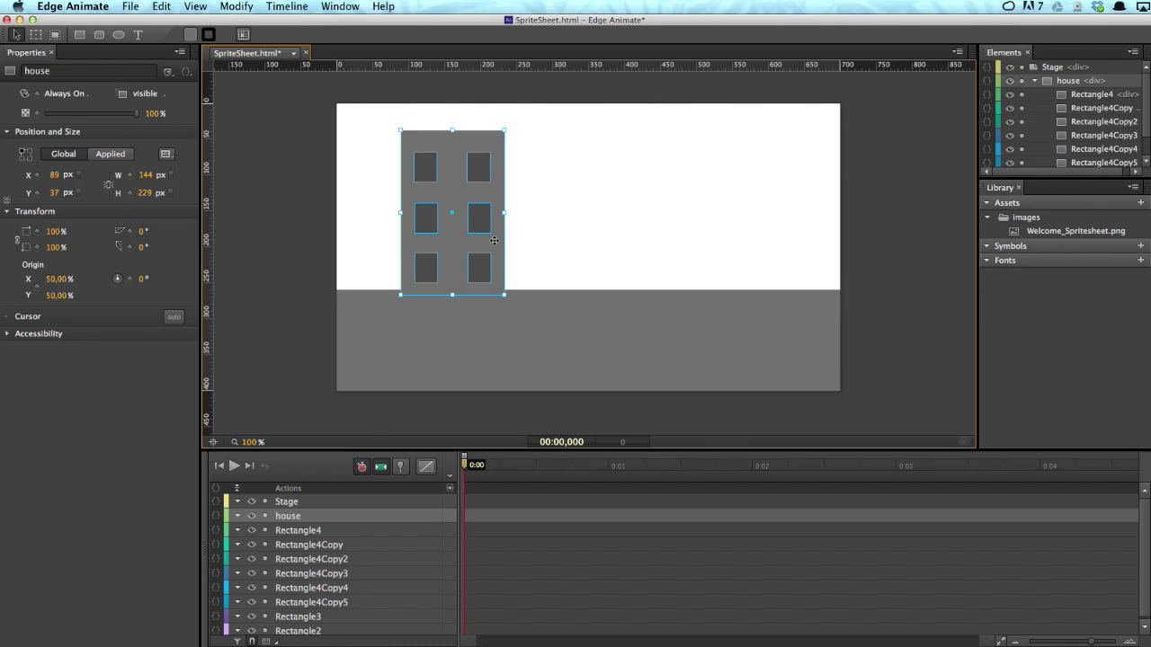
click(772, 150)
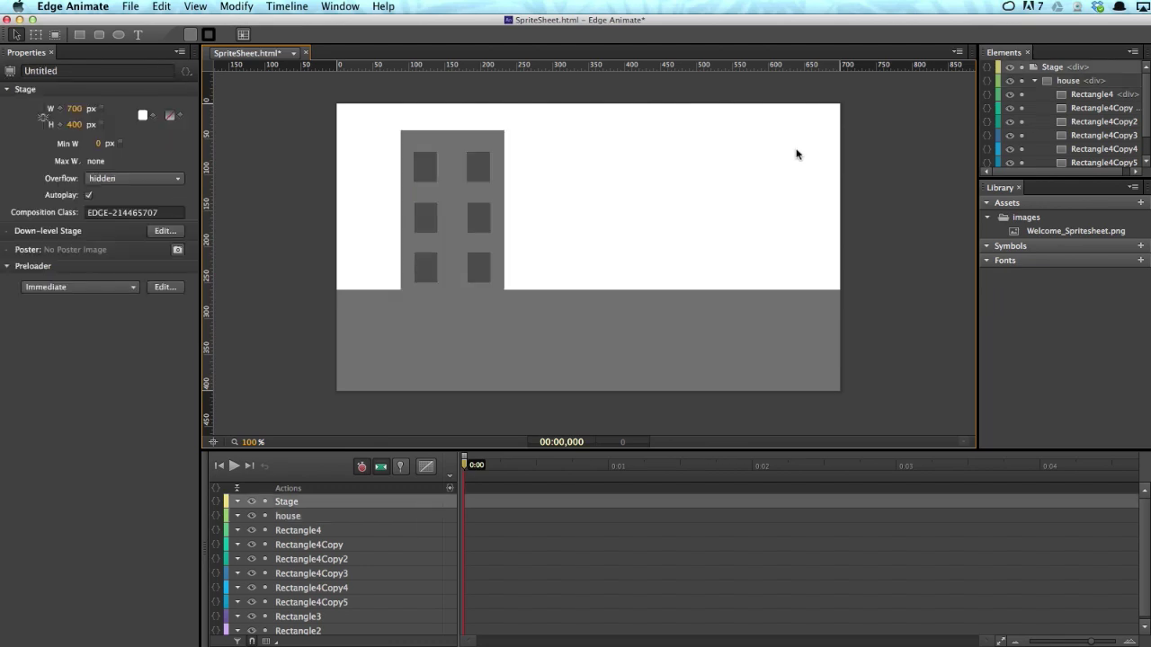
click(447, 195)
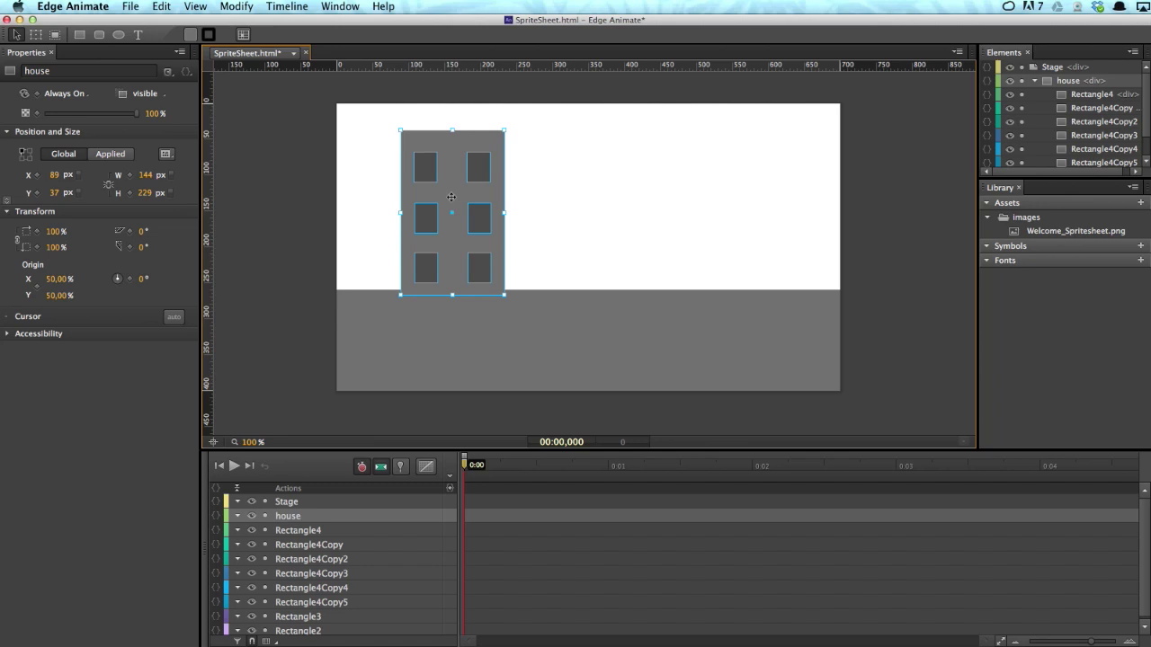
Duplicate the house and move the copy to the stage's right side
key(super+d)
drag(577, 197, 695, 197)
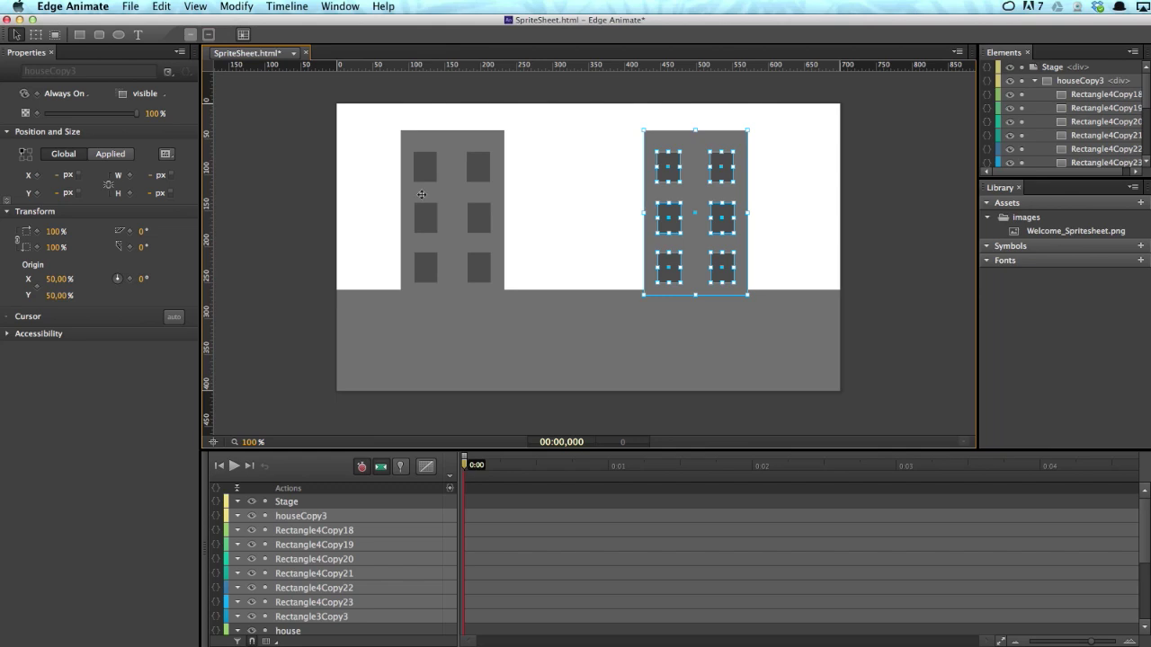
click(396, 165)
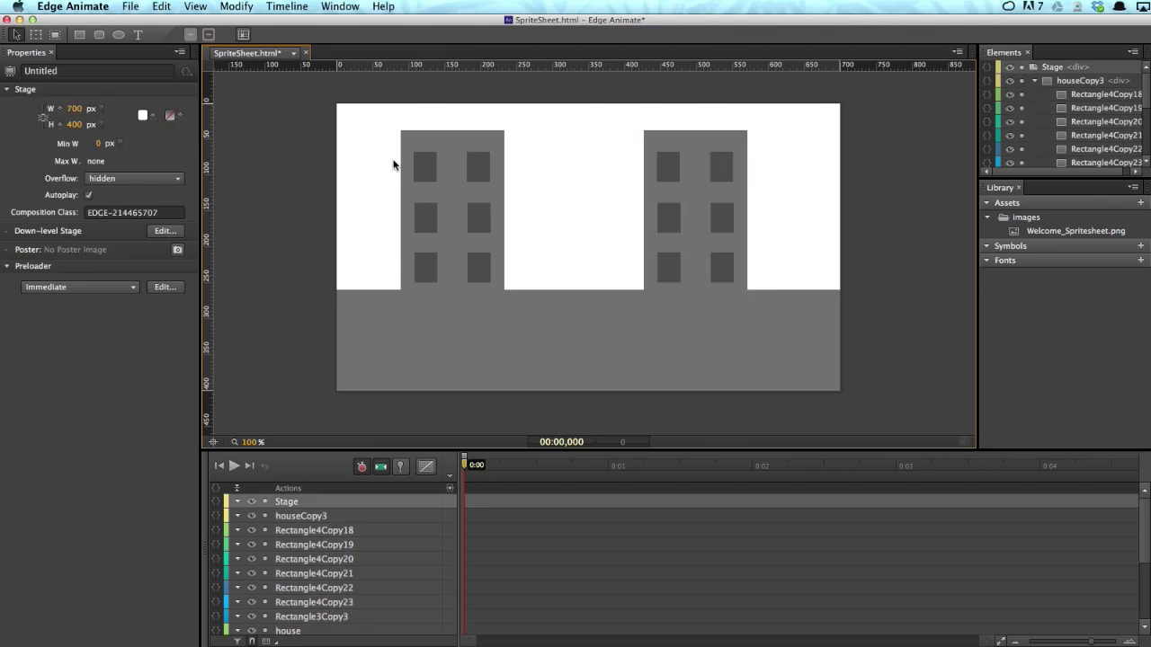
Set the stage background to light lavender, then view Welcome_Spritesheet.png in Preview
click(141, 117)
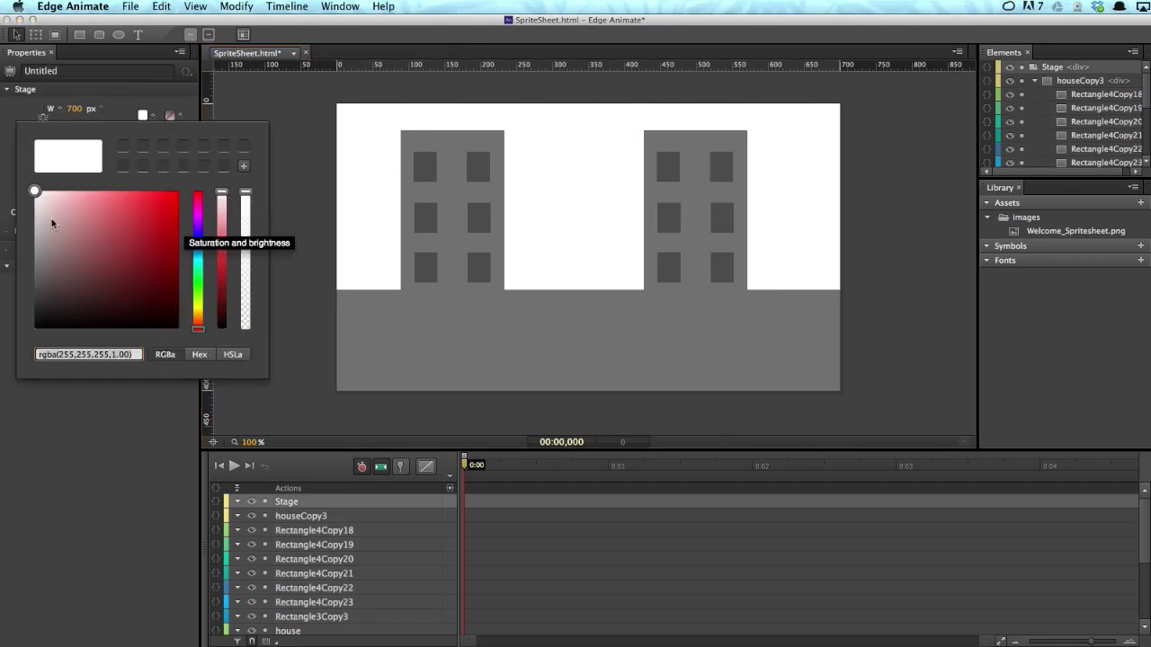
click(198, 240)
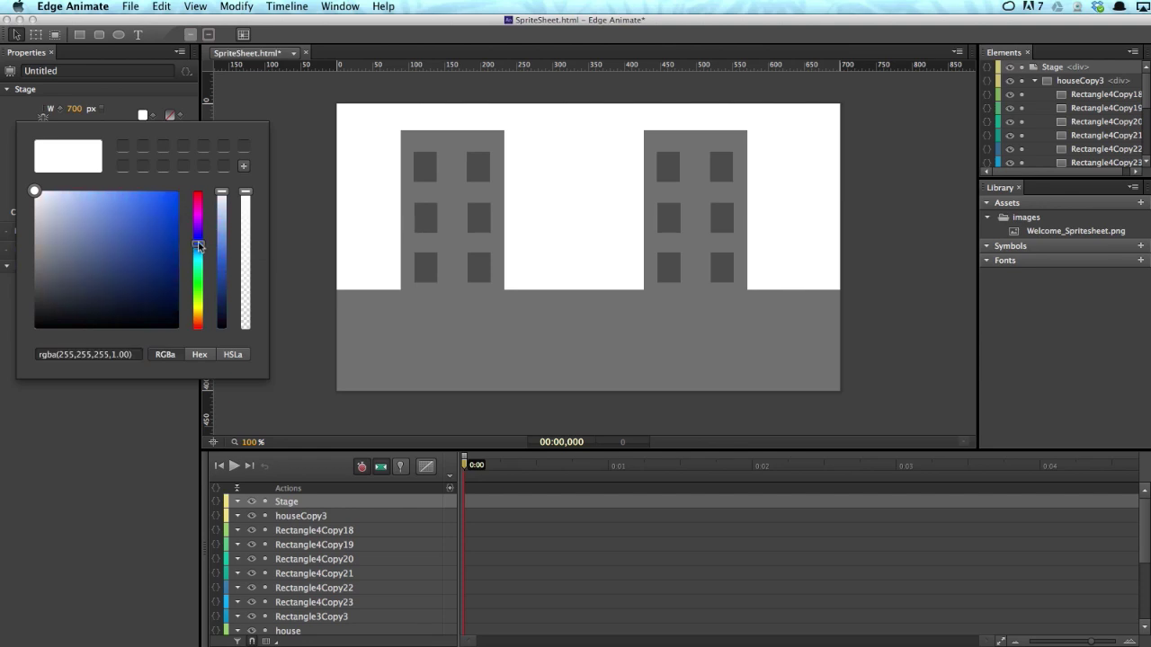
mouse_move(72, 205)
mouse_down()
mouse_move(88, 210)
mouse_move(81, 198)
mouse_up()
click(530, 229)
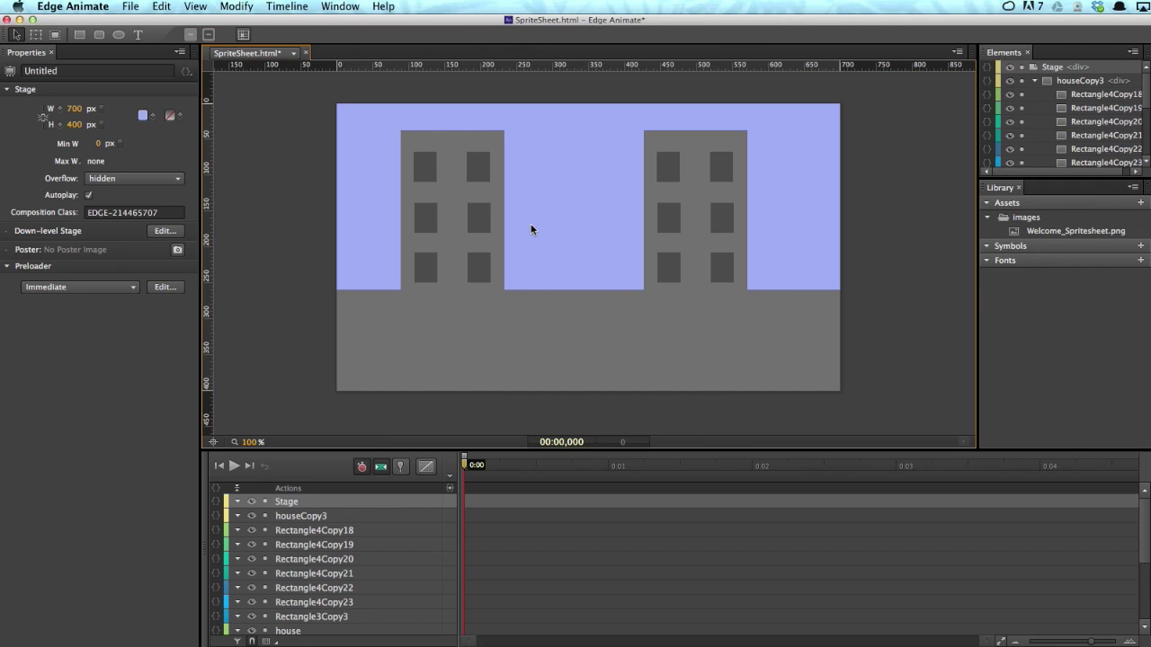
key(super+Tab)
key(super+Tab)
key(super+Tab)
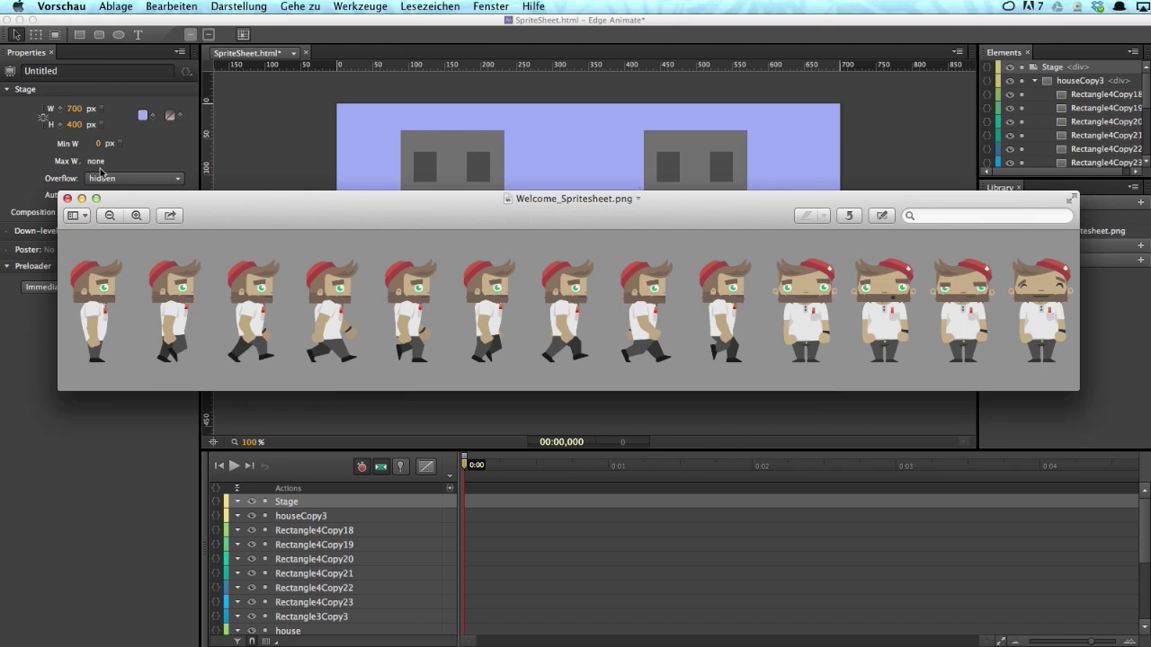
Close the Welcome_Spritesheet.png window in Preview and return to the Edge Animate stage
click(67, 200)
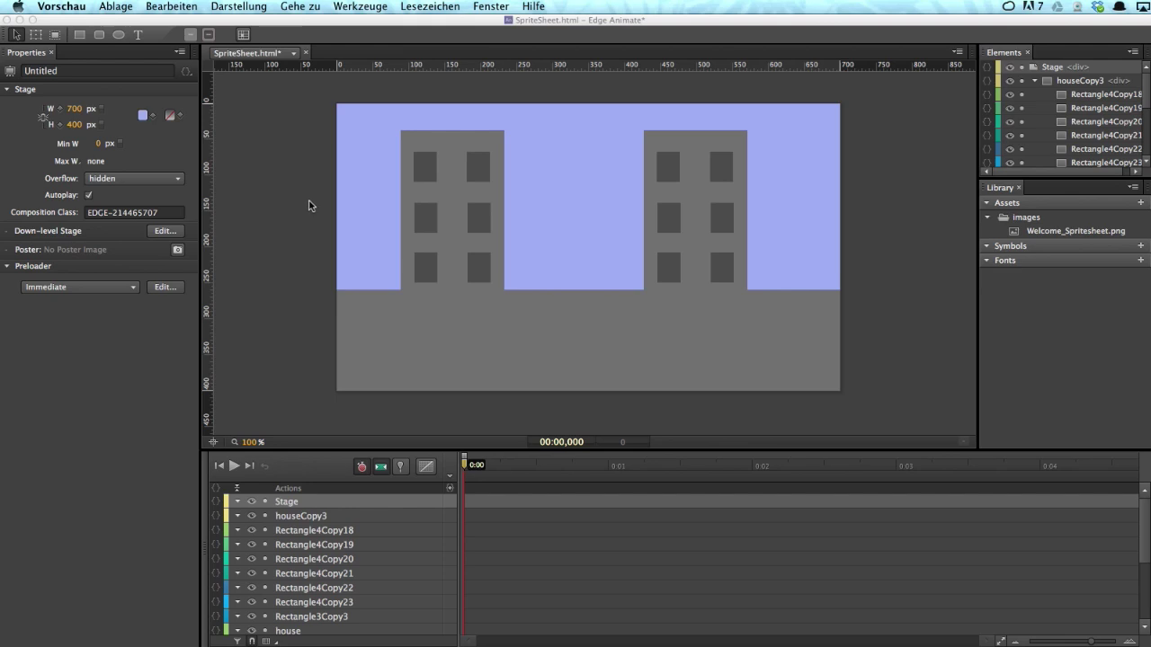
click(79, 35)
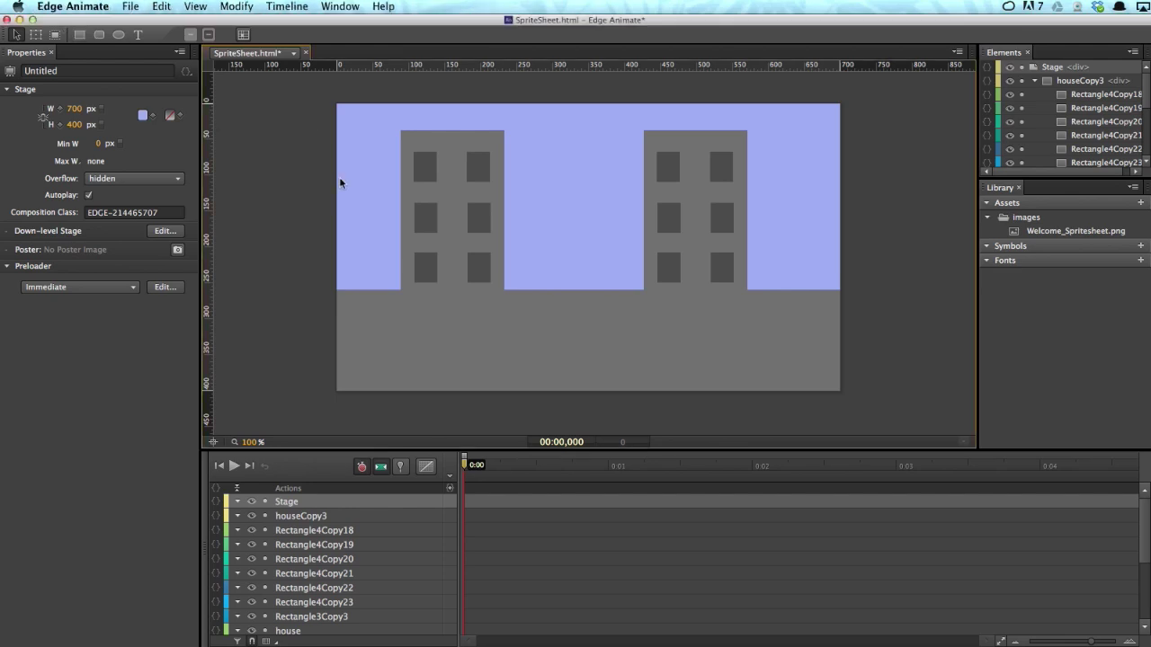
Draw a rectangle at the stage's left edge sized 200 px wide by 265 px high
click(79, 35)
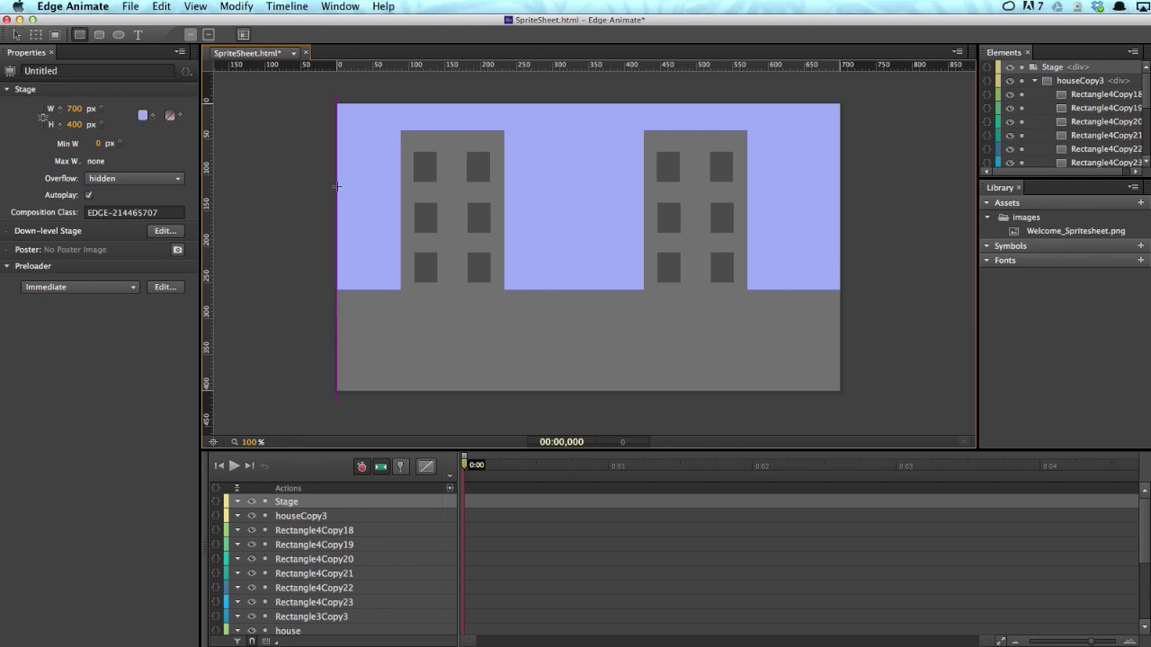
drag(337, 183, 450, 332)
key(v)
click(145, 179)
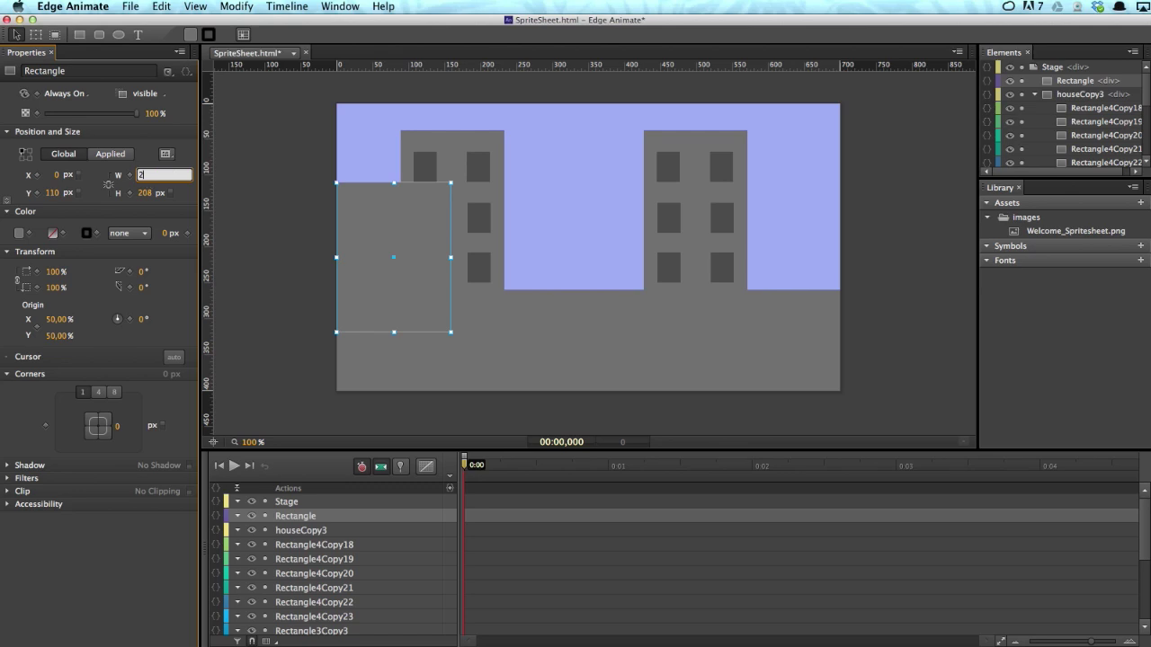
text(00)
key(Return)
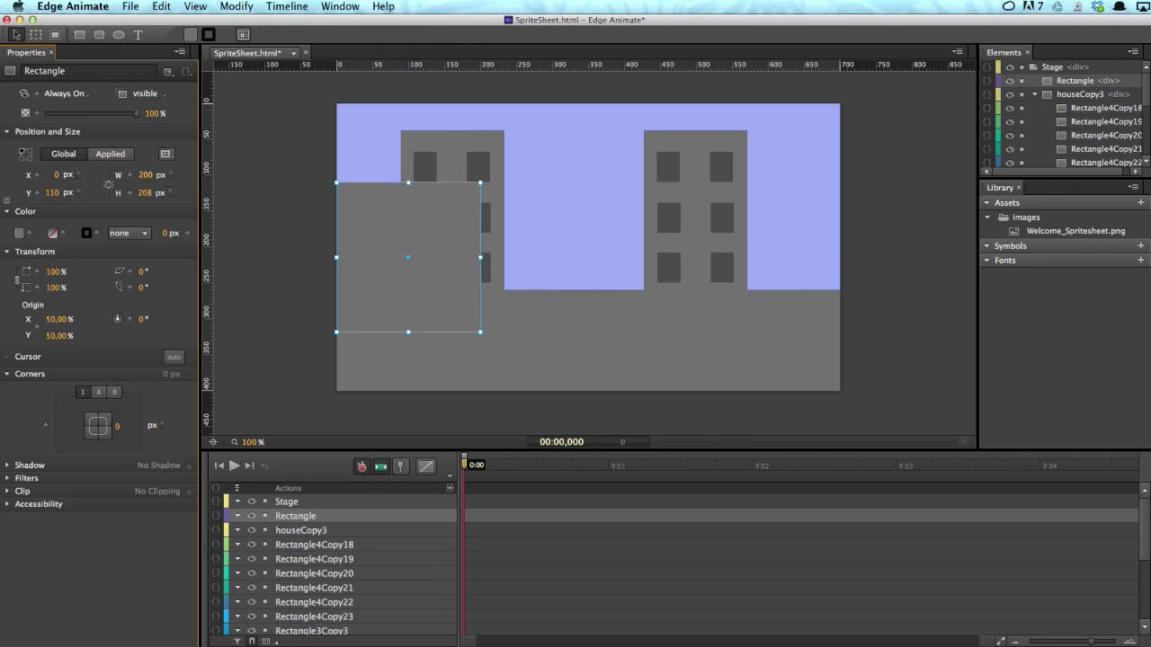
click(146, 193)
text(265)
key(Return)
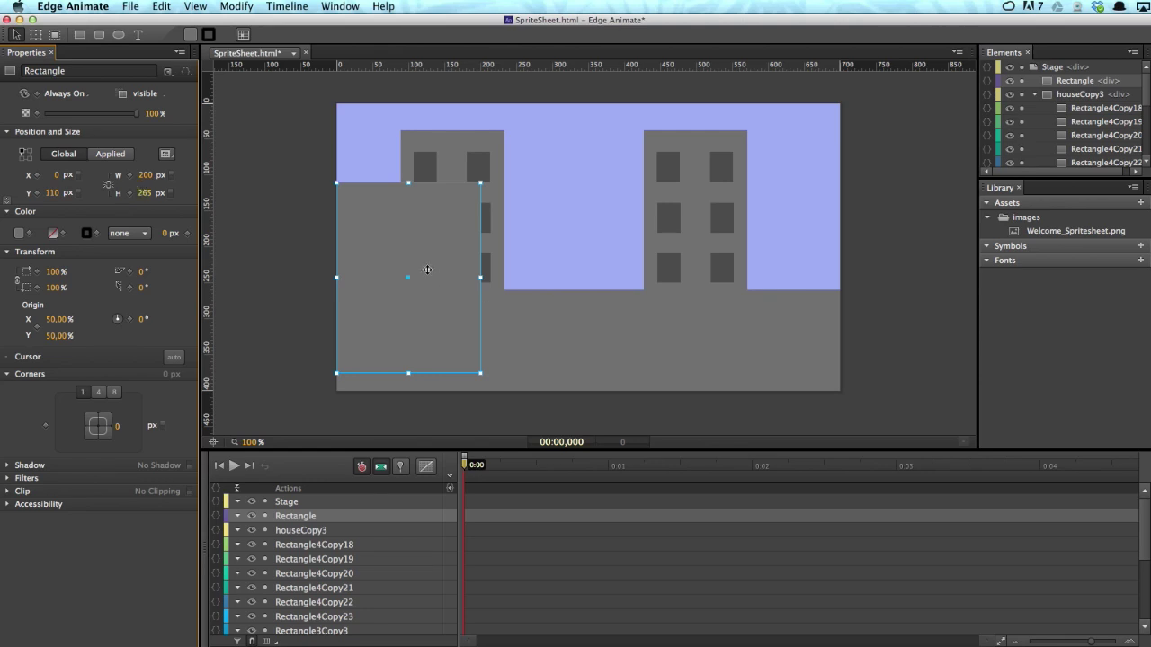
Convert the rectangle into a symbol named 'character'
right_click(427, 270)
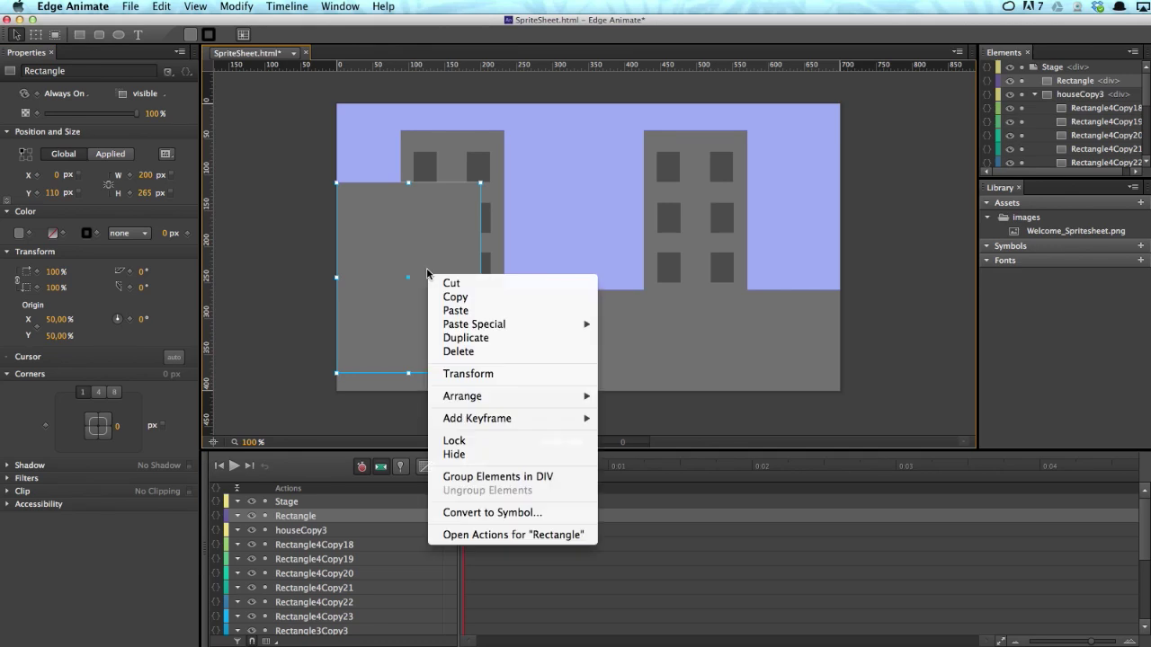
click(474, 513)
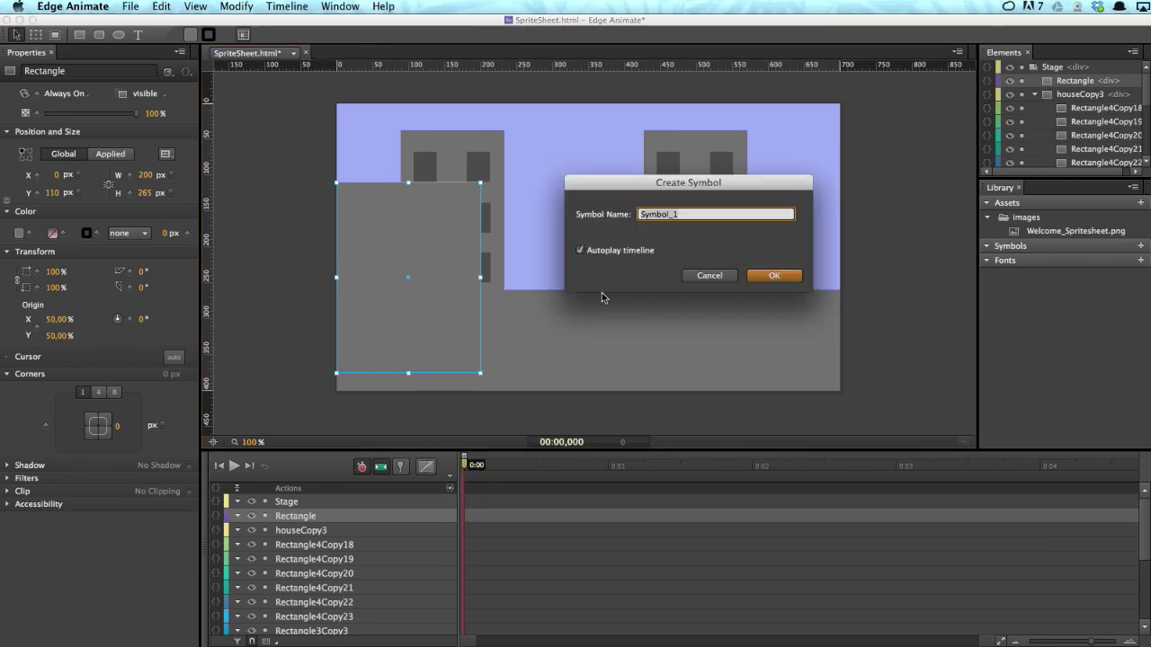
text(character)
key(Return)
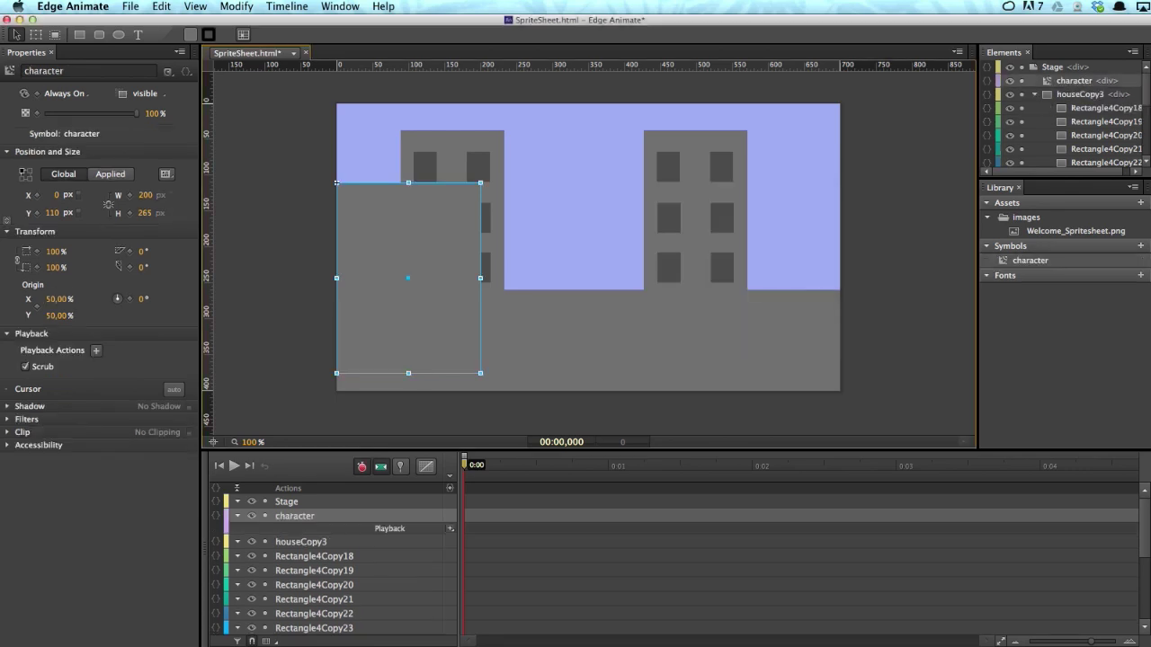
Inside the character symbol, delete the placeholder rectangle and set Overflow to hidden
double_click(426, 231)
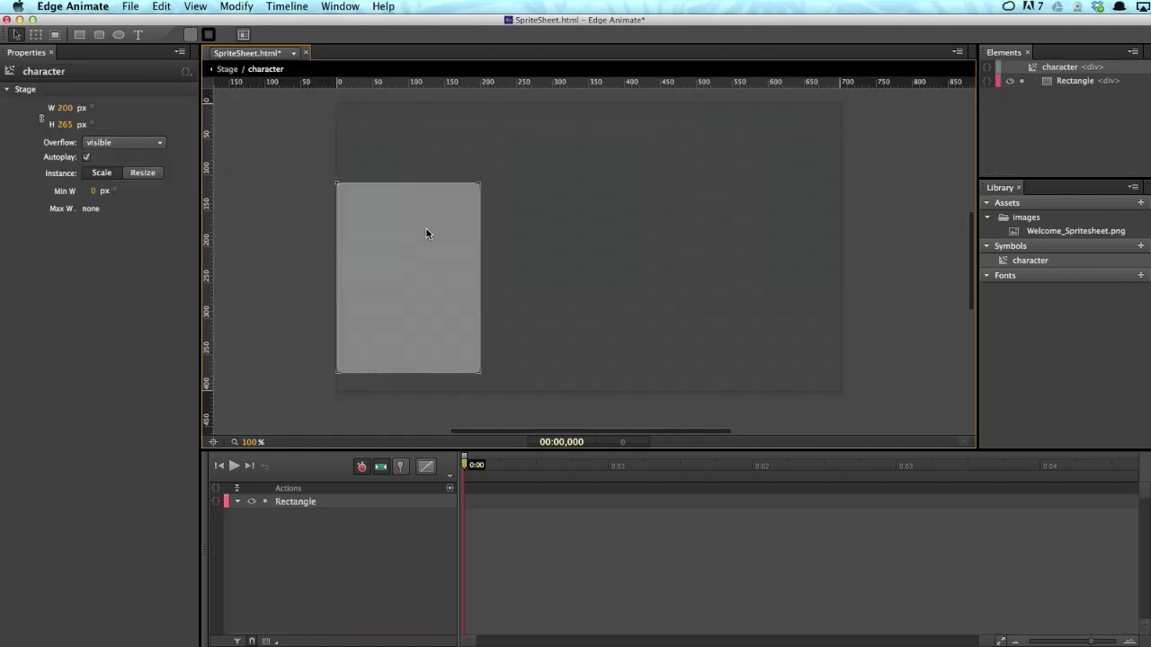
click(415, 239)
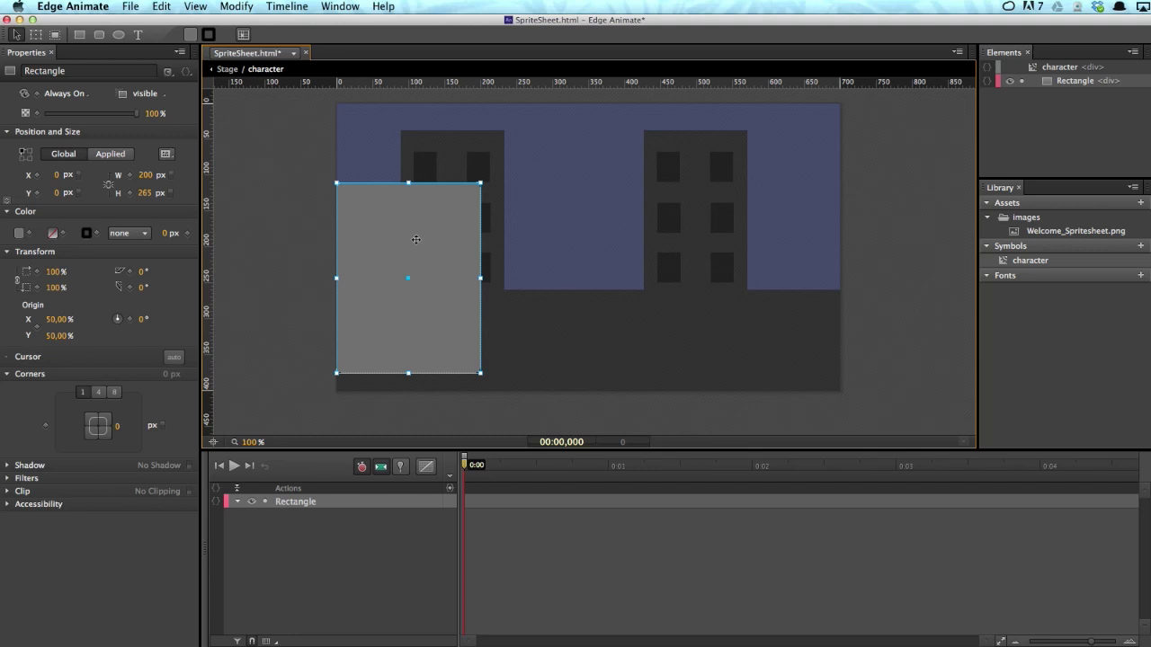
key(Delete)
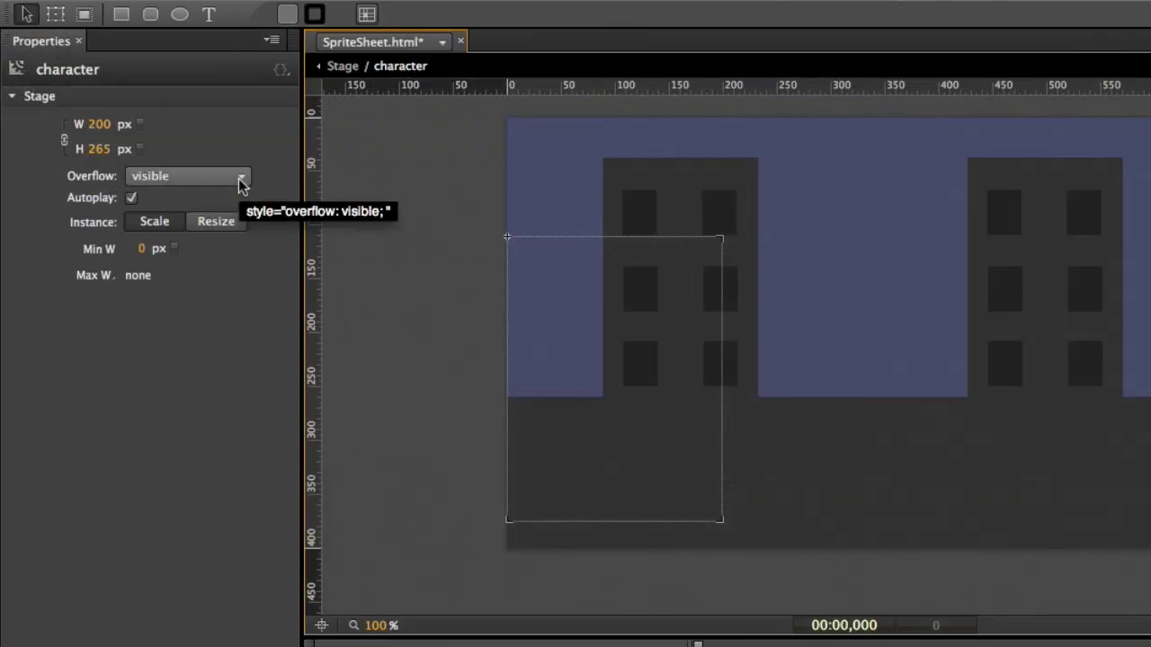
click(241, 180)
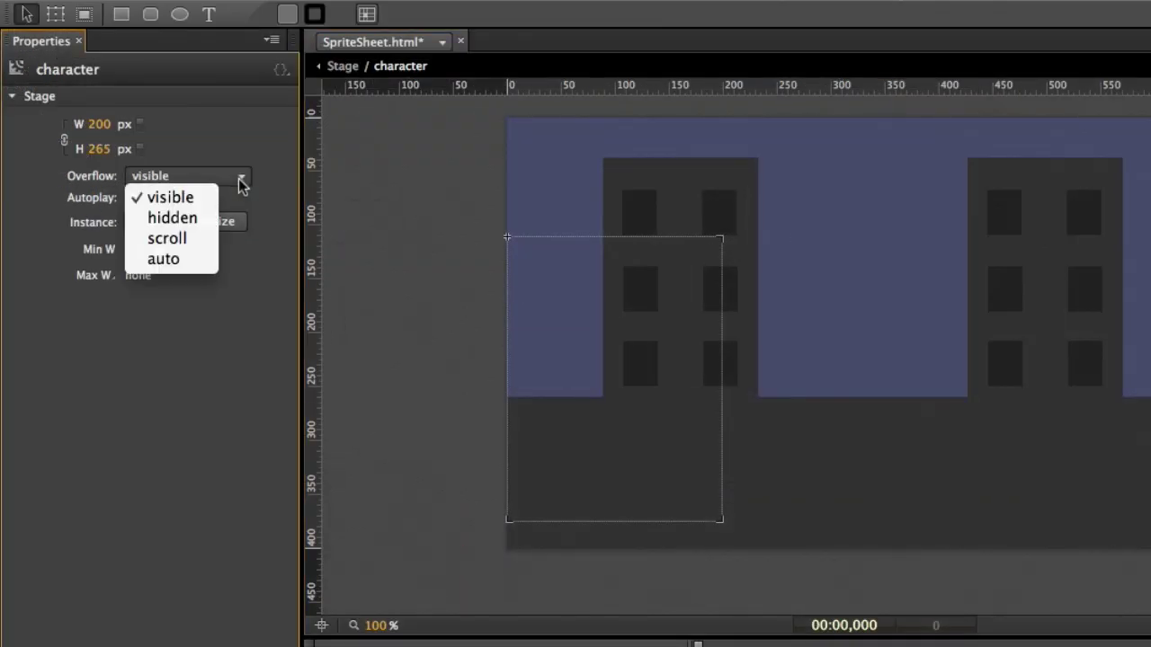
click(214, 220)
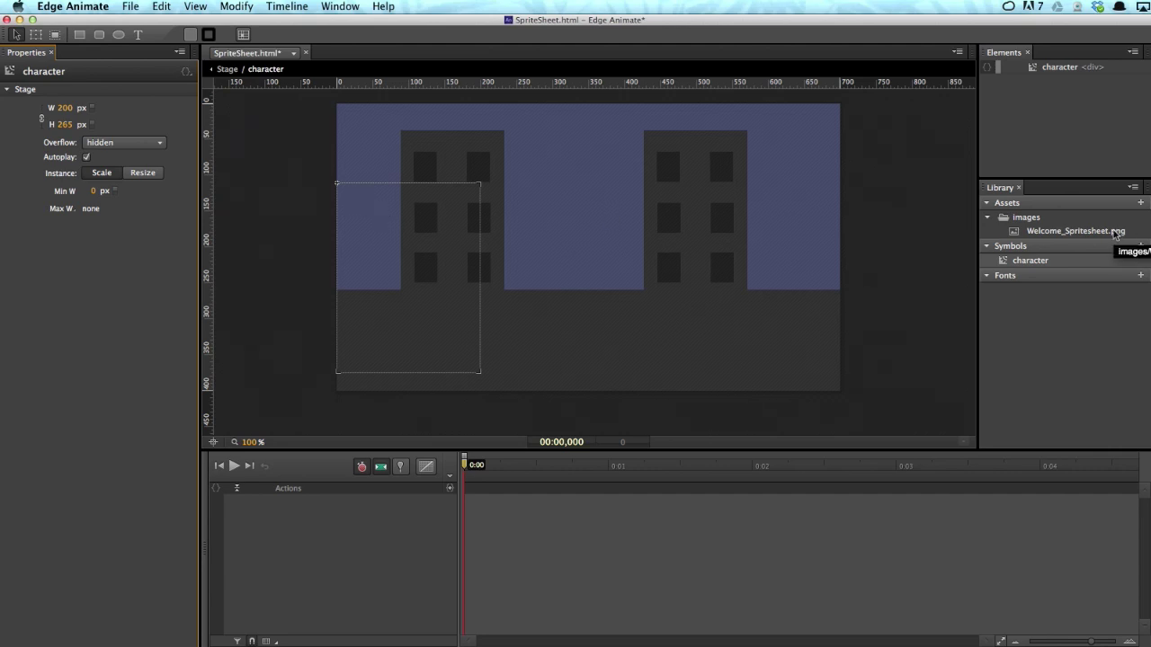
Place Welcome_Spritesheet.png in the character symbol at 0,0 and keyframe its Left at 0:00
drag(1115, 232, 337, 183)
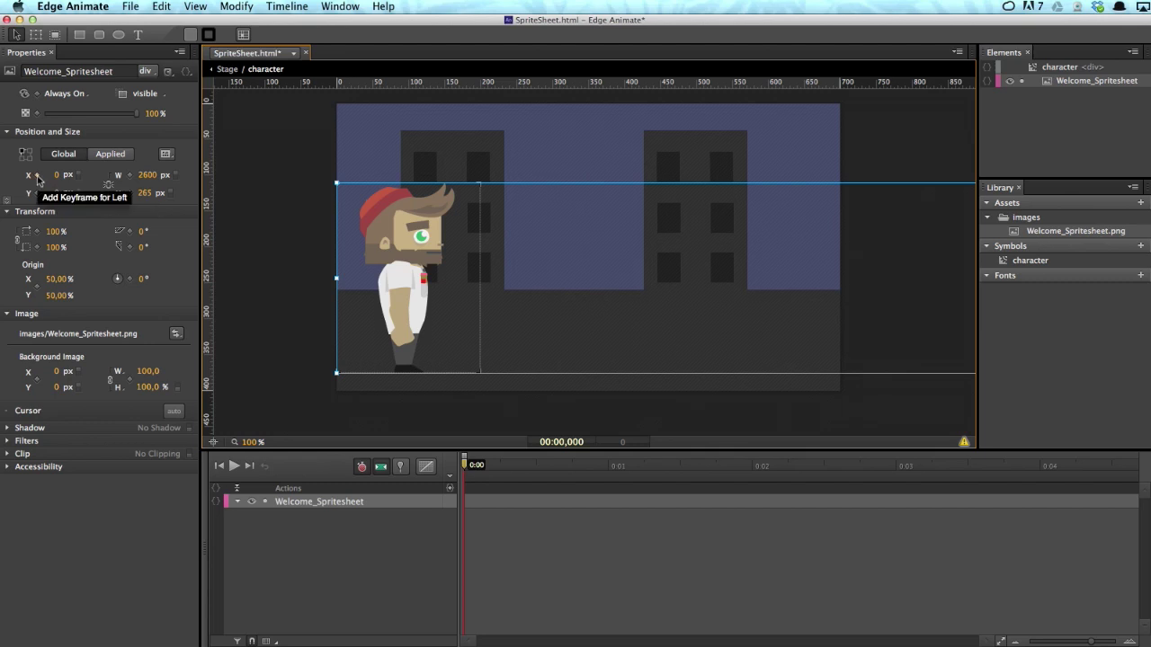
click(38, 177)
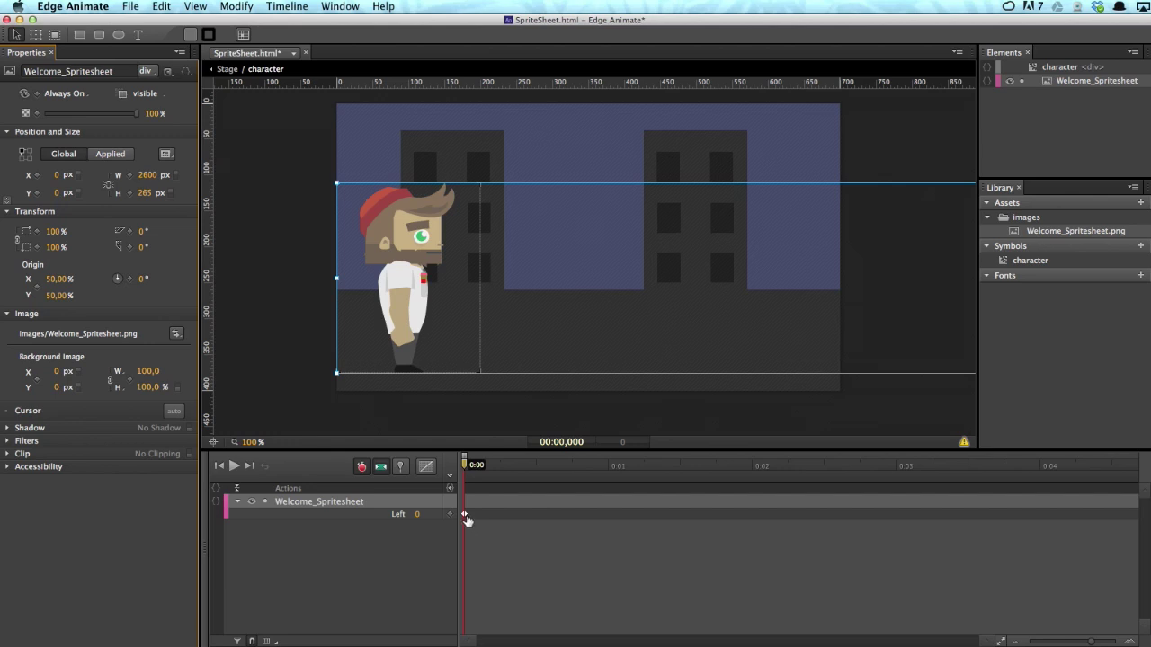
Turn off automatic transitions so the sprite jumps between keyframes
click(381, 468)
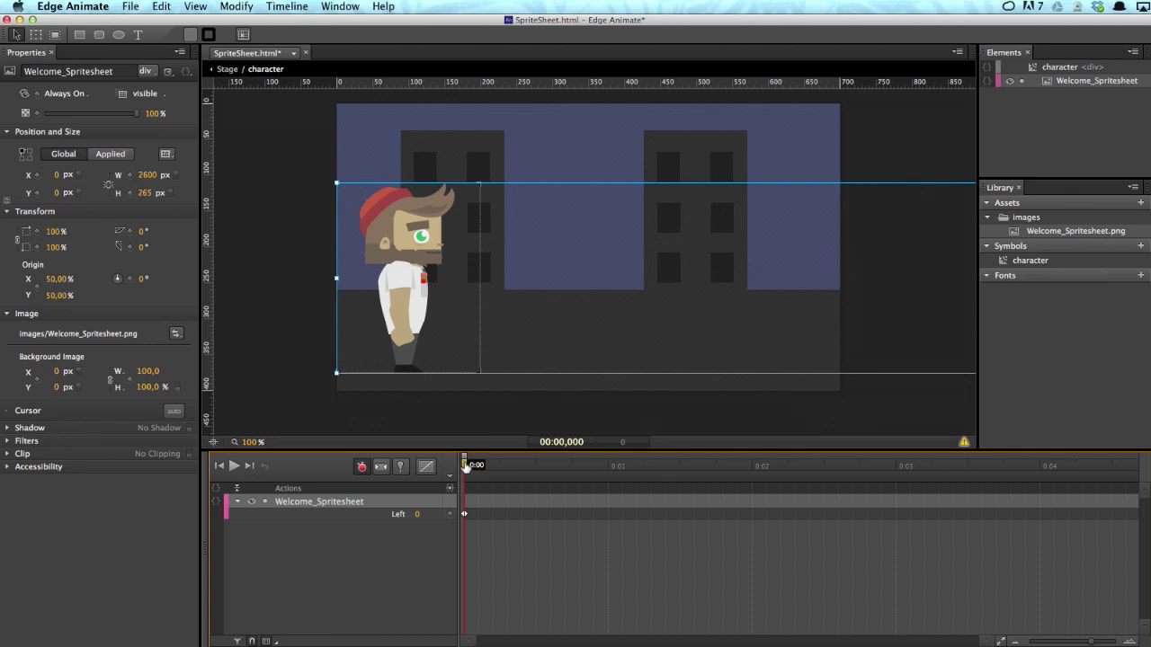
Add Left keyframes of -200, -400 and -600 px at 0:00,100 through 0:00,300
drag(465, 465, 481, 465)
drag(428, 256, 283, 267)
mouse_move(58, 180)
click(86, 225)
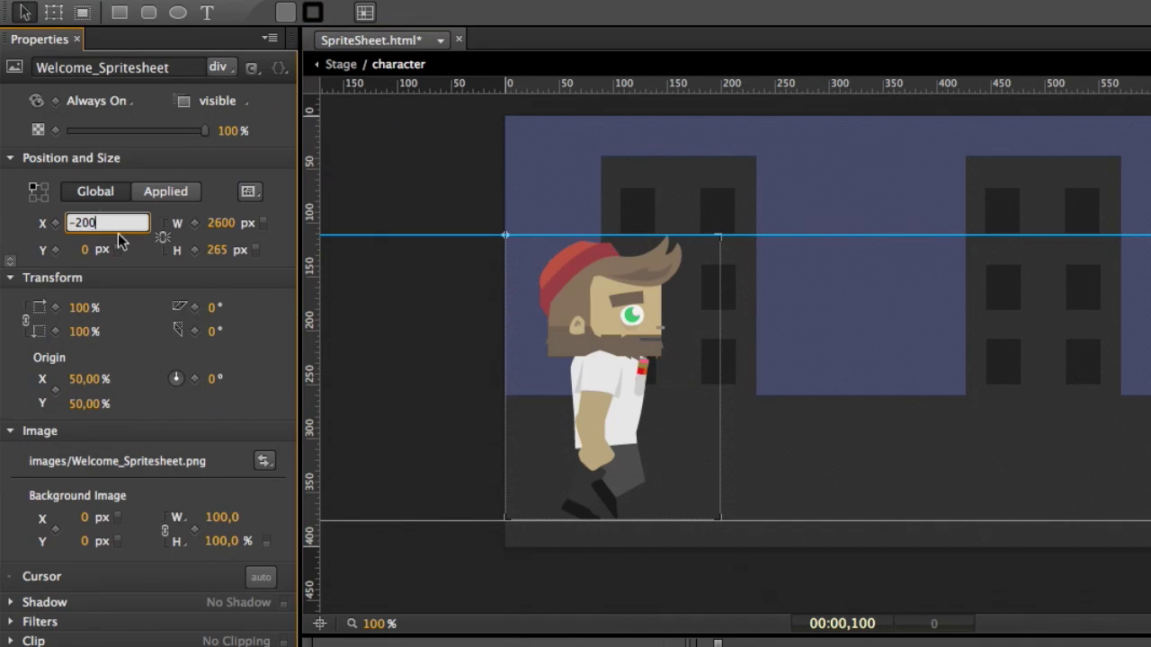
key(Return)
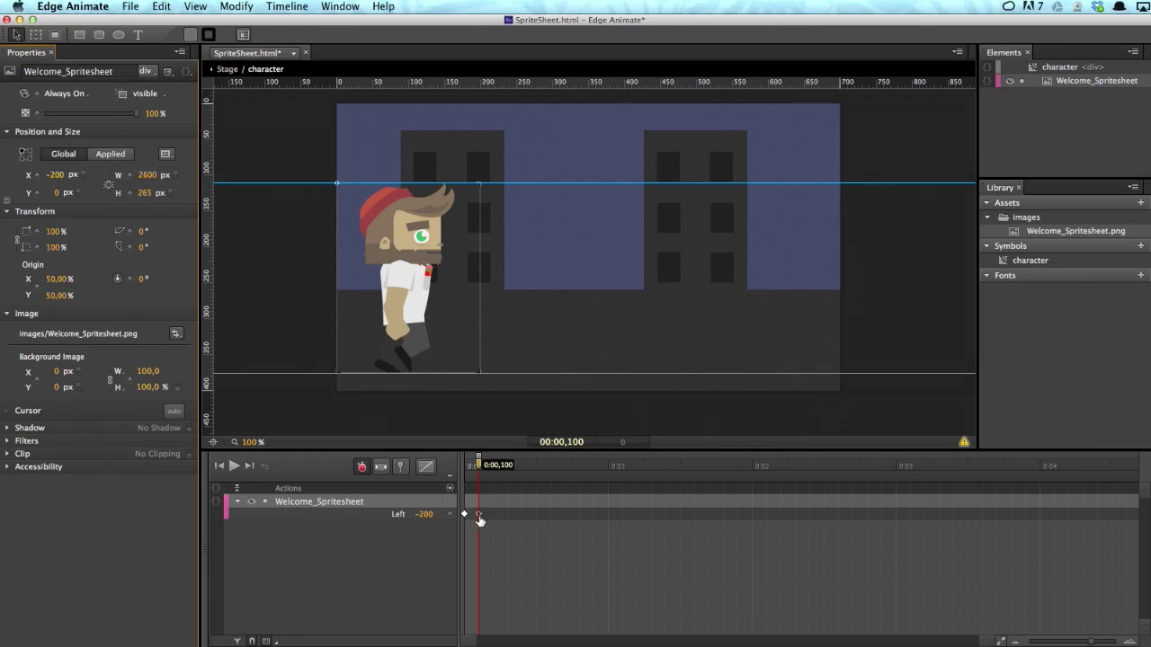
drag(479, 465, 493, 469)
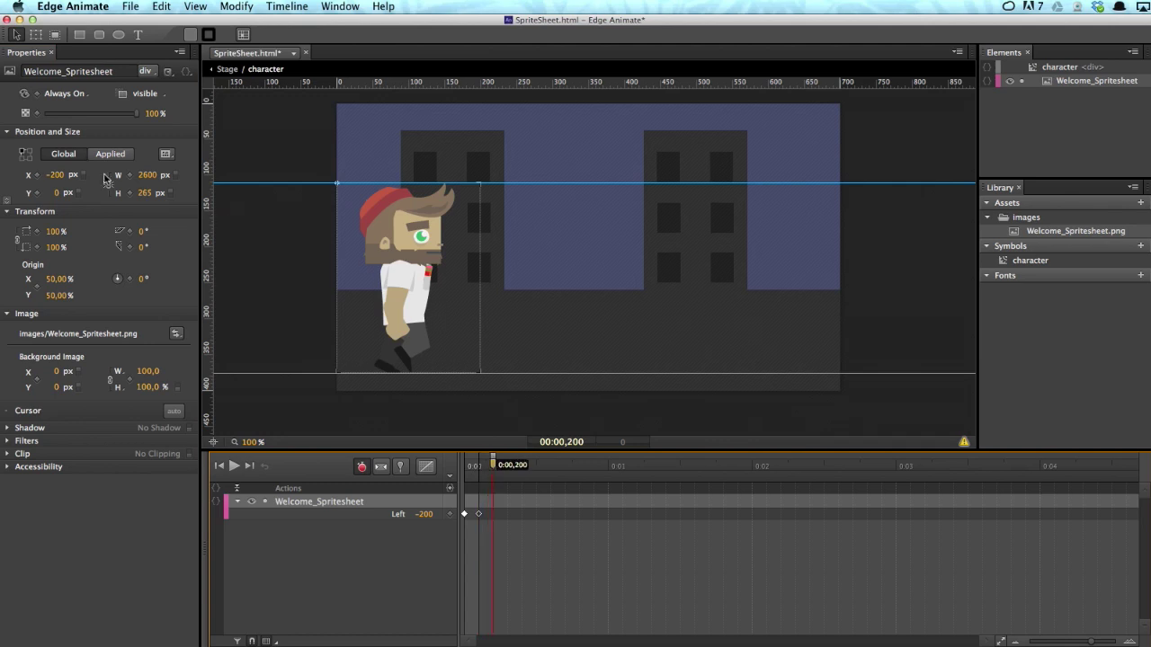
click(56, 175)
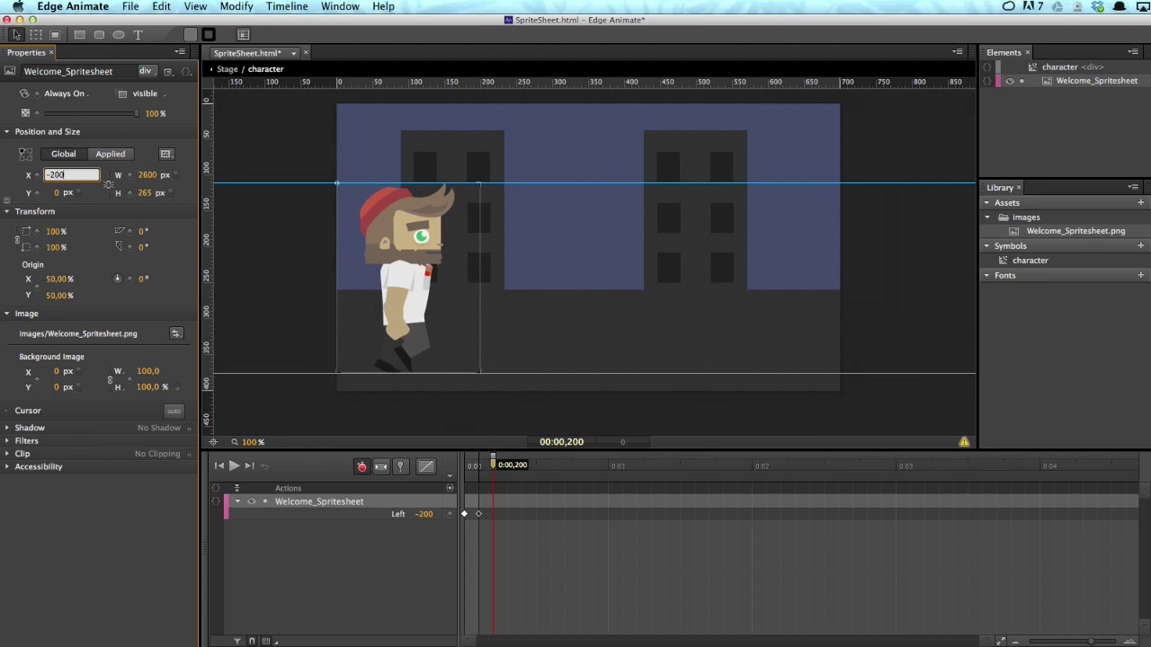
key(BackSpace)
text(4)
key(Return)
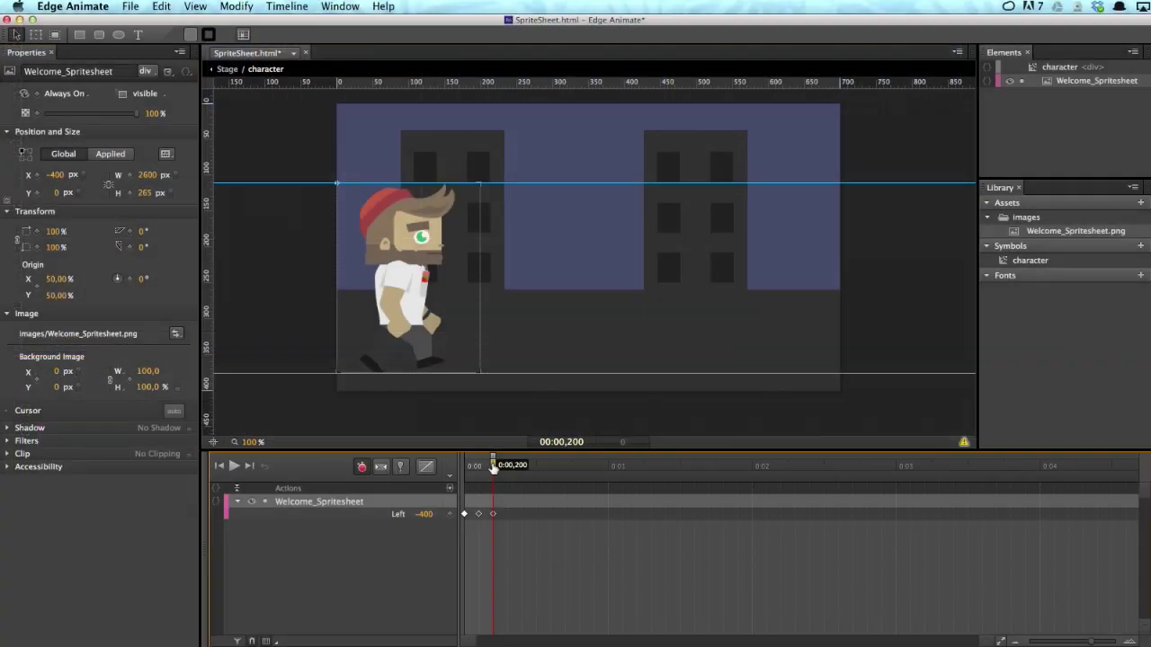
drag(441, 376, 467, 379)
click(53, 177)
click(52, 175)
key(Delete)
text(6)
key(Return)
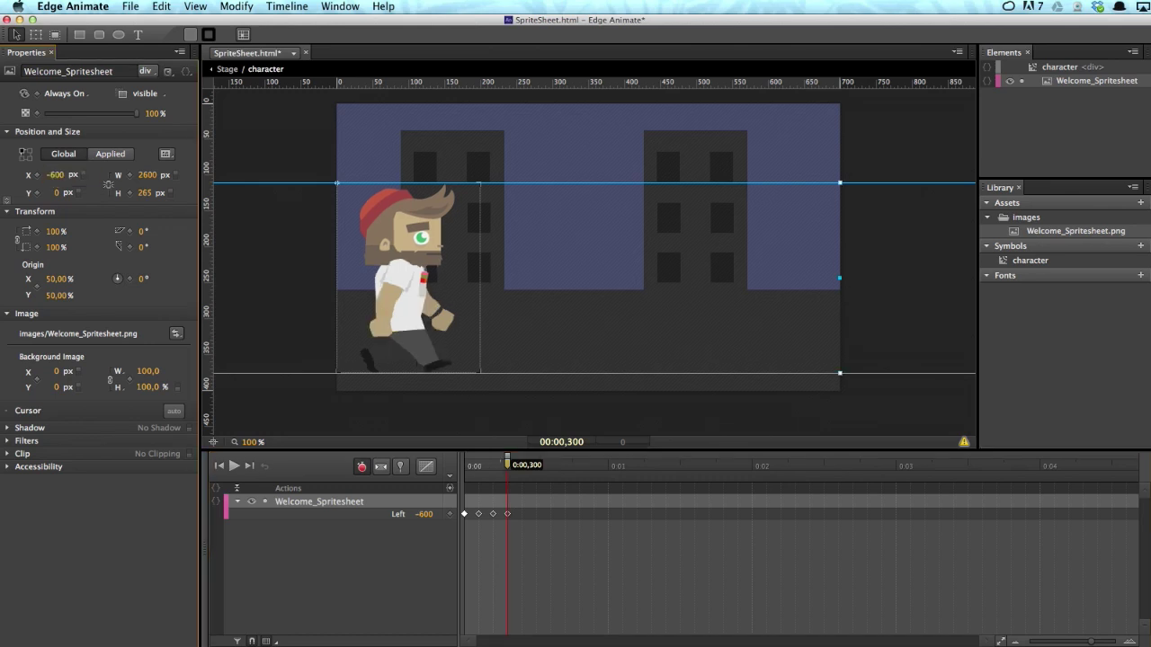
Add Left keyframes of -800, -1000 and -1200 px at 0:00,400 through 0:00,600
click(509, 468)
drag(509, 468, 521, 465)
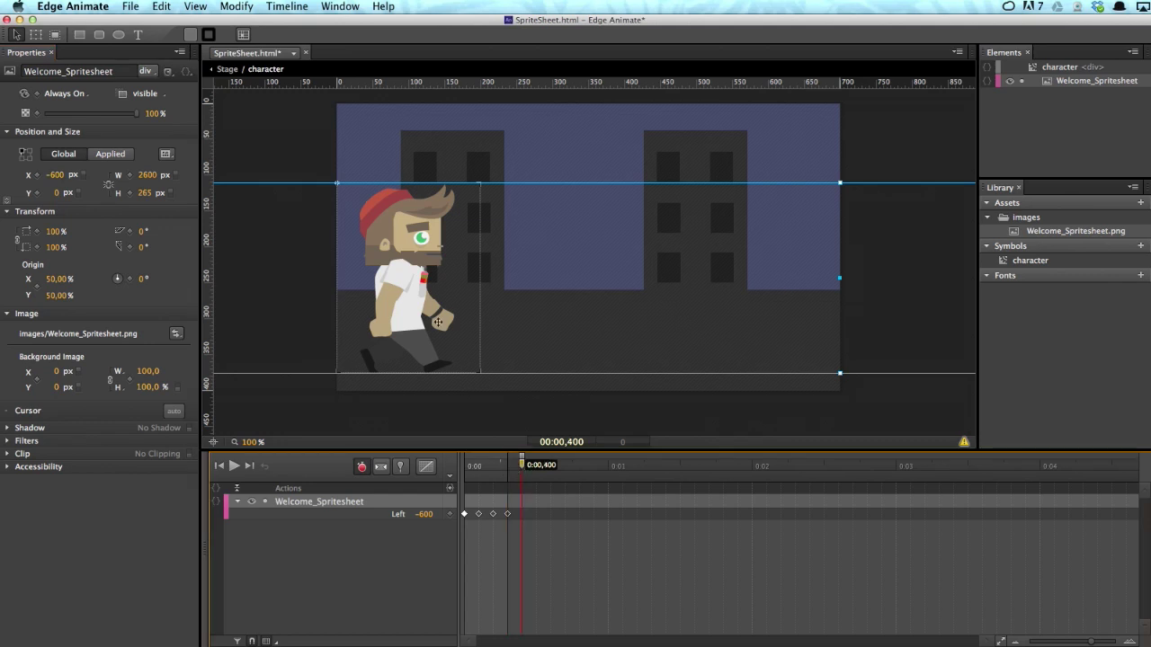
click(407, 283)
click(55, 175)
click(64, 175)
key(Return)
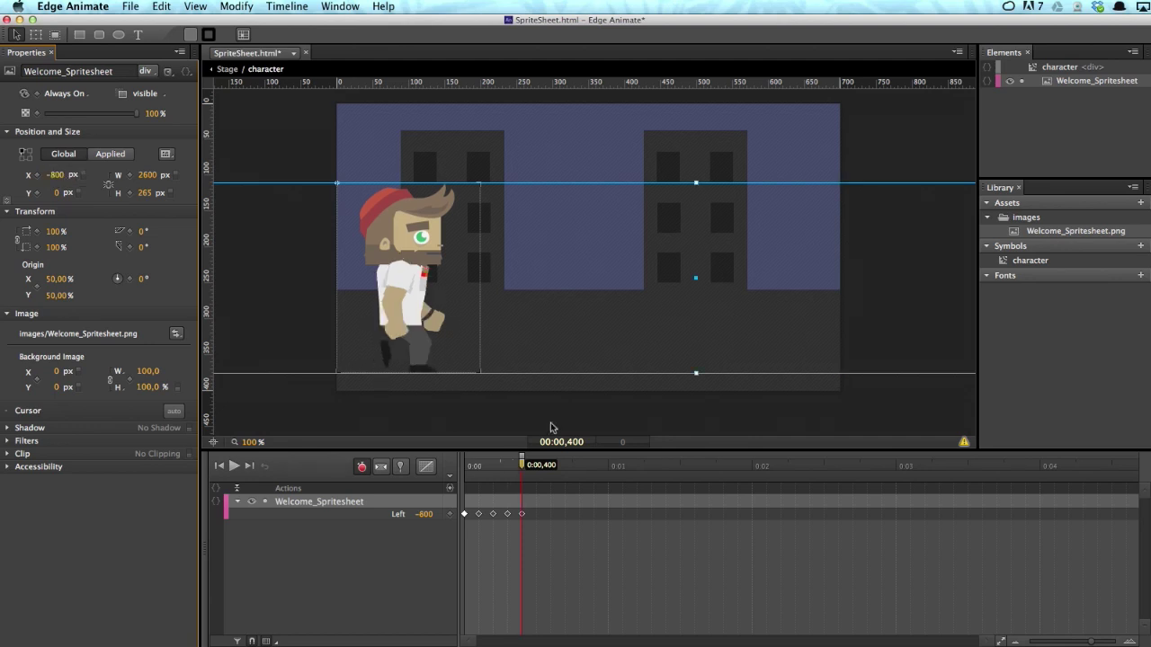
drag(522, 470, 537, 470)
click(57, 174)
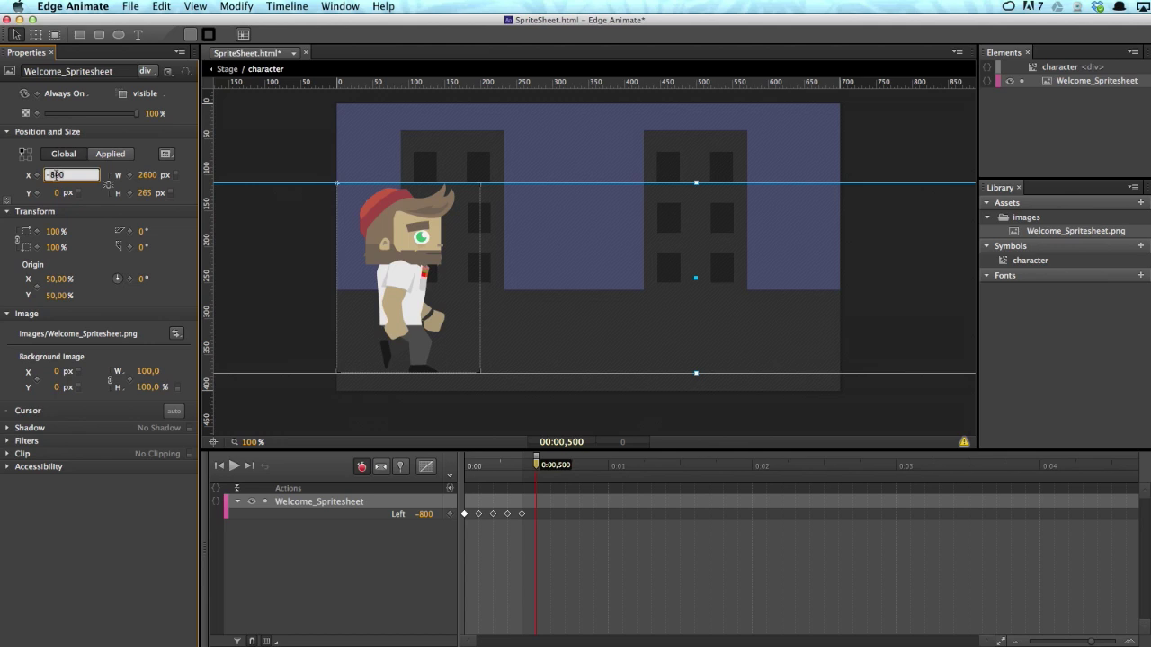
text(-1000)
key(Return)
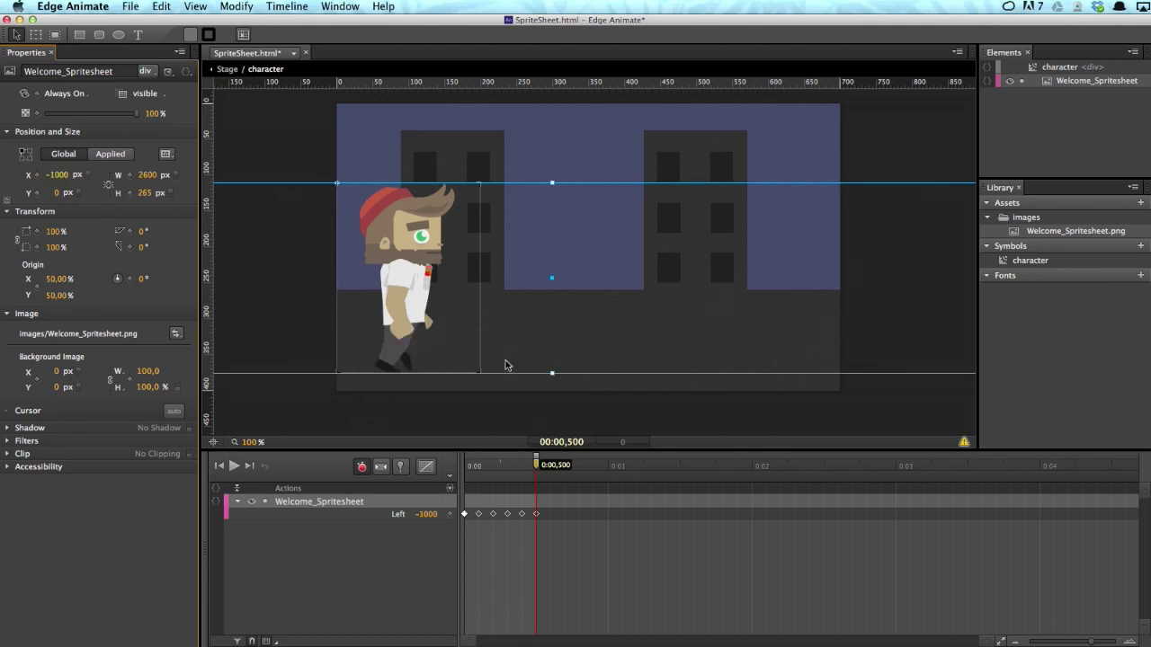
drag(538, 469, 550, 468)
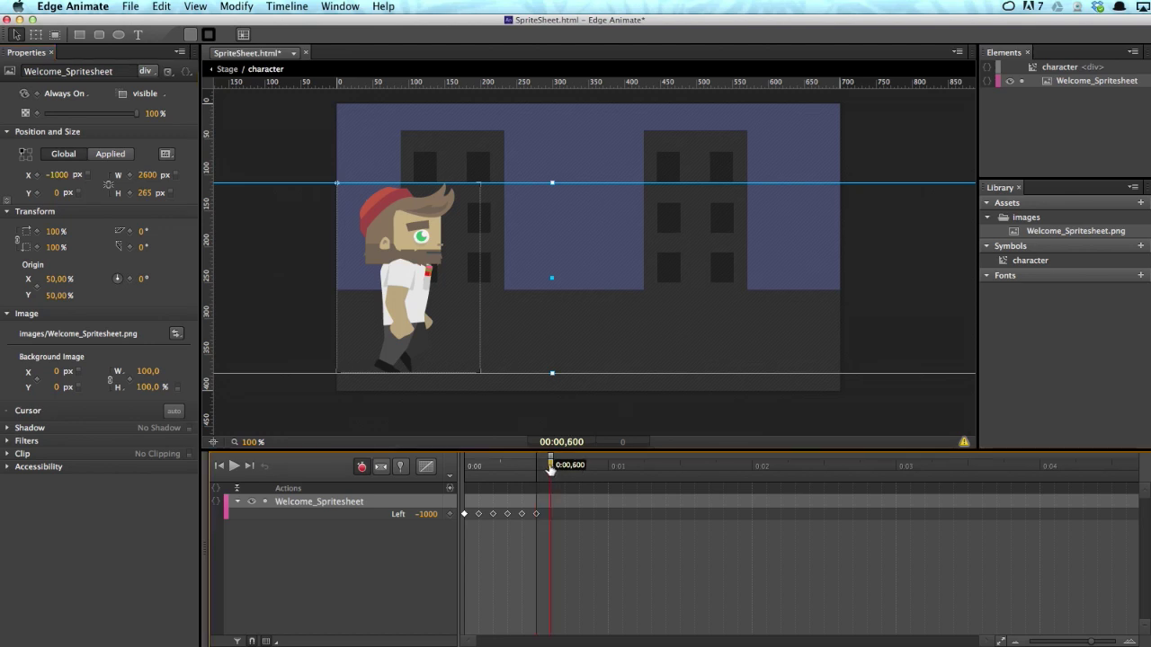
click(61, 176)
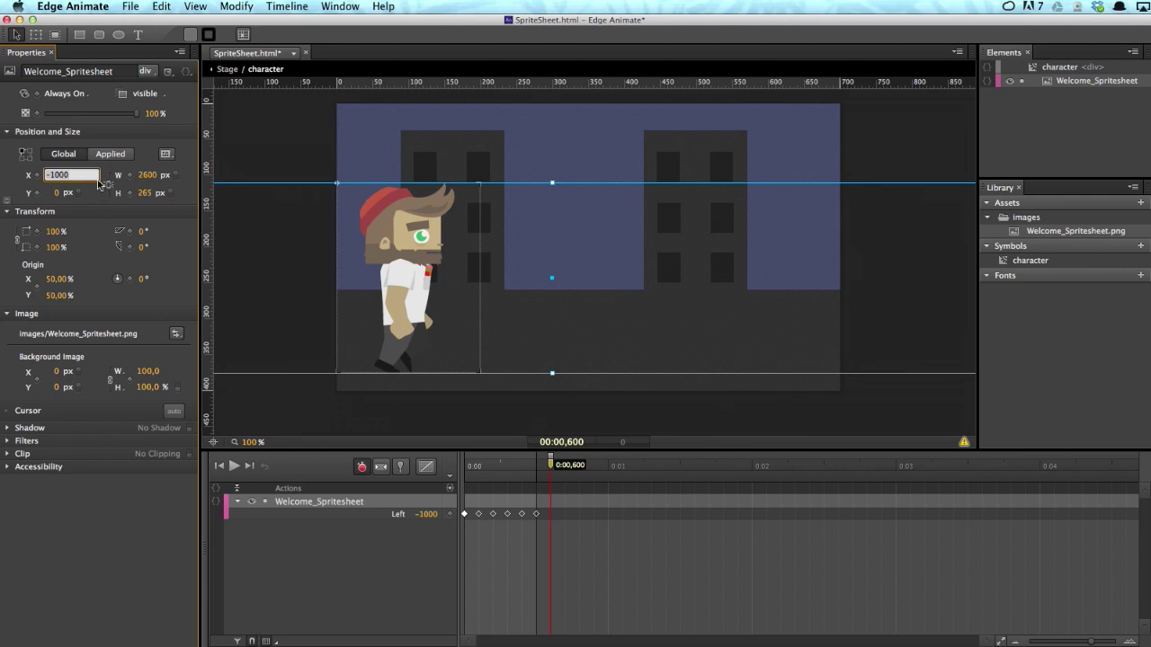
click(58, 176)
text(2)
key(Return)
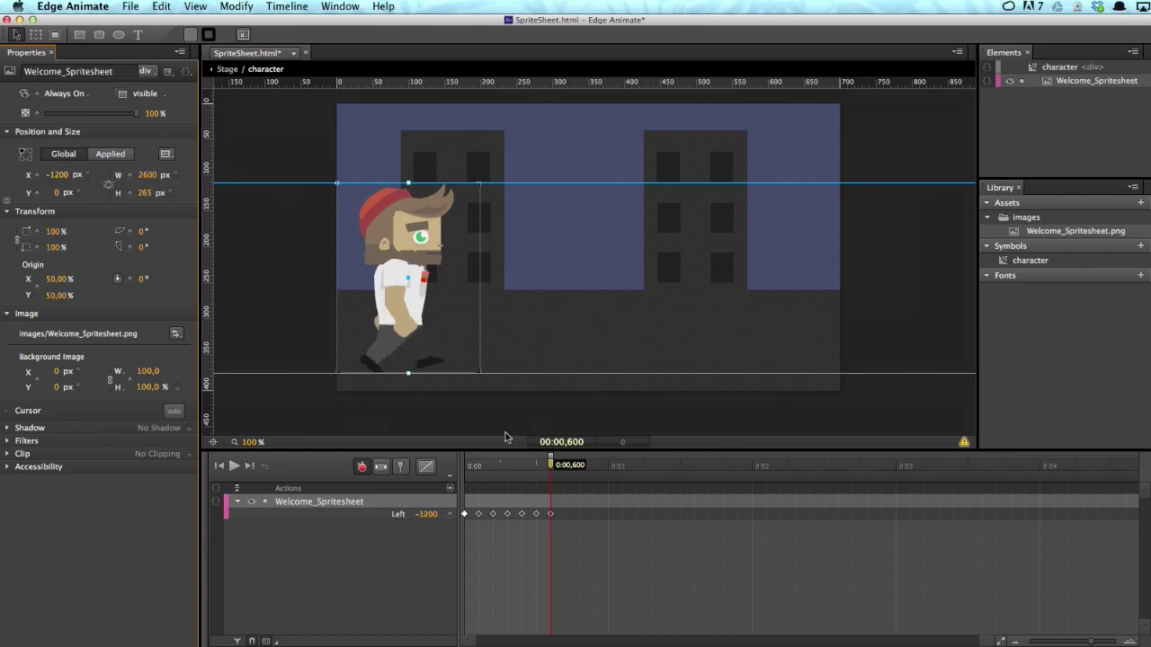
Add Left keyframes of -1400, -1600 and -1800 px at 0:00,700 through 0:00,900
click(552, 468)
drag(552, 468, 566, 468)
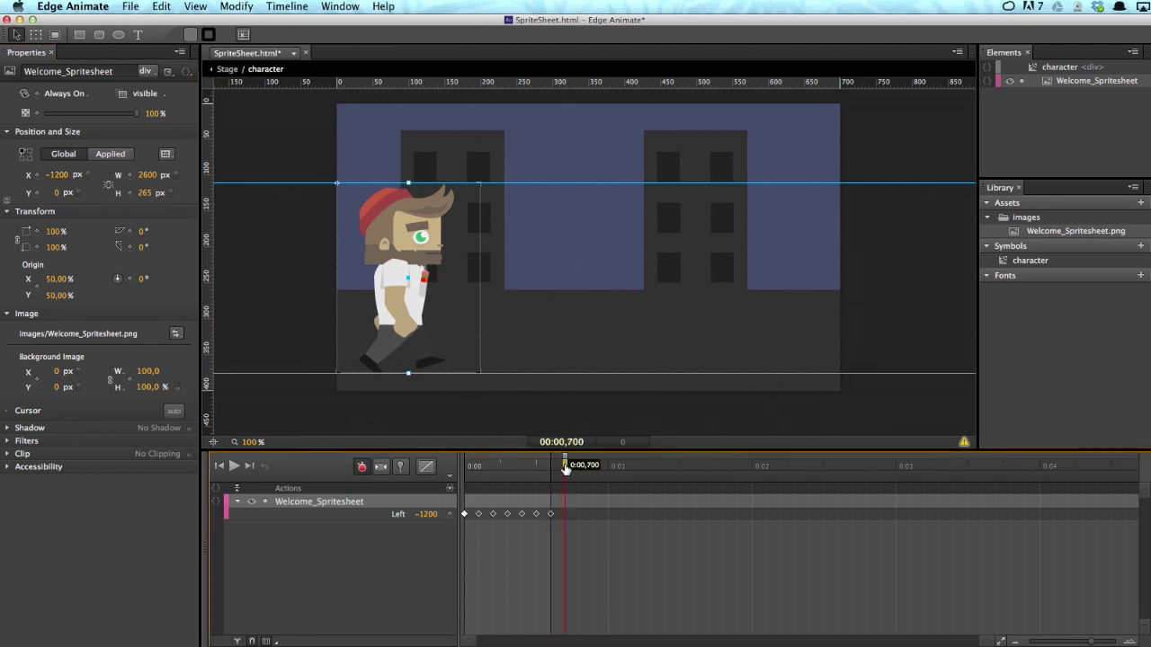
click(57, 176)
click(60, 175)
key(BackSpace)
text(4)
key(Return)
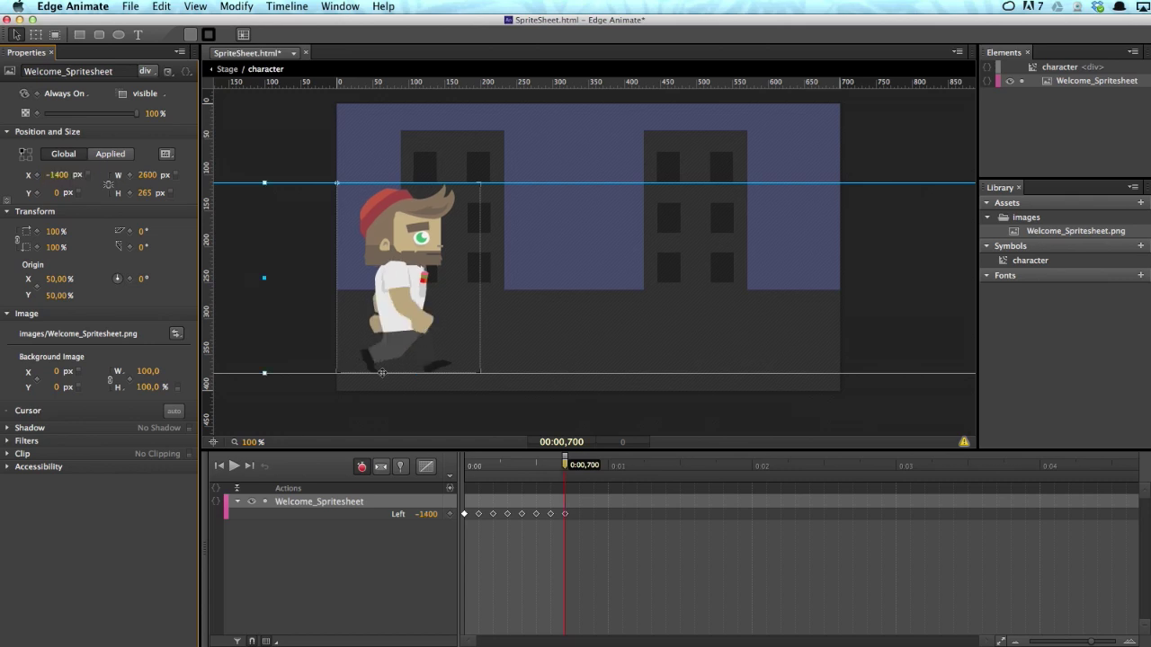
drag(565, 466, 578, 467)
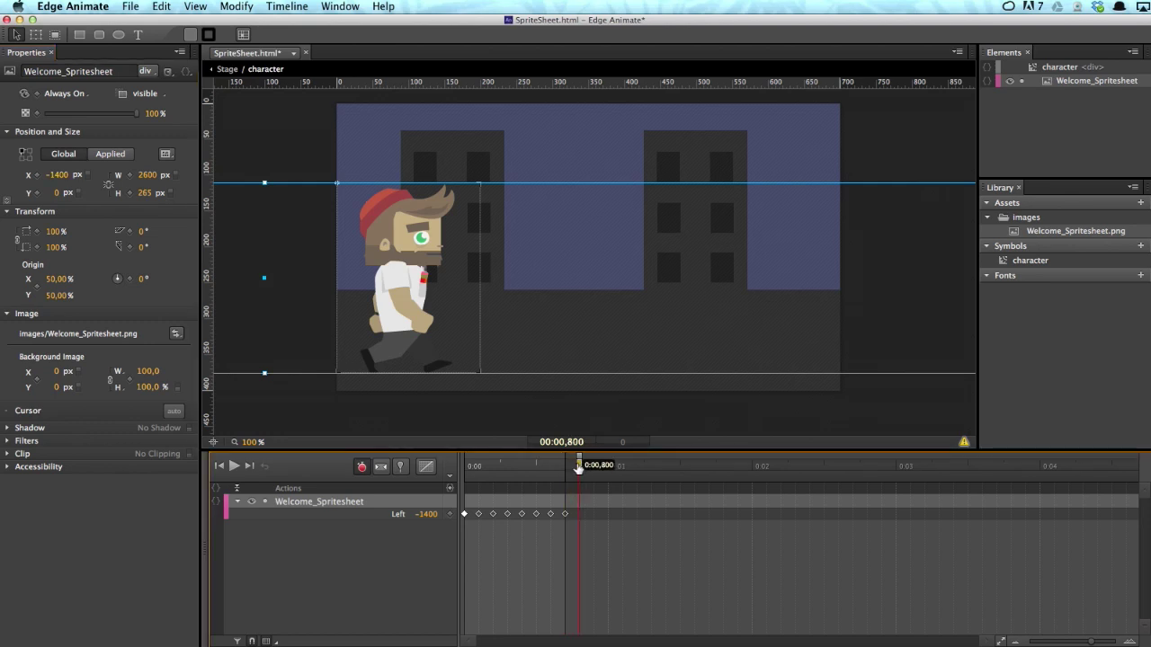
click(60, 175)
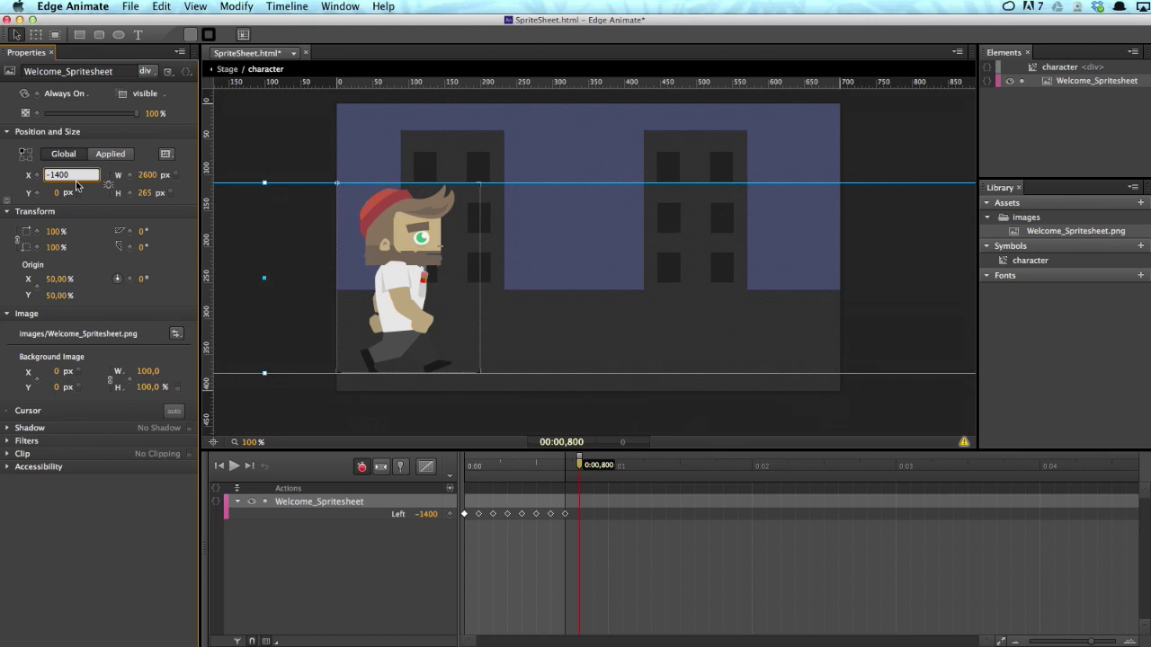
text(6)
key(Return)
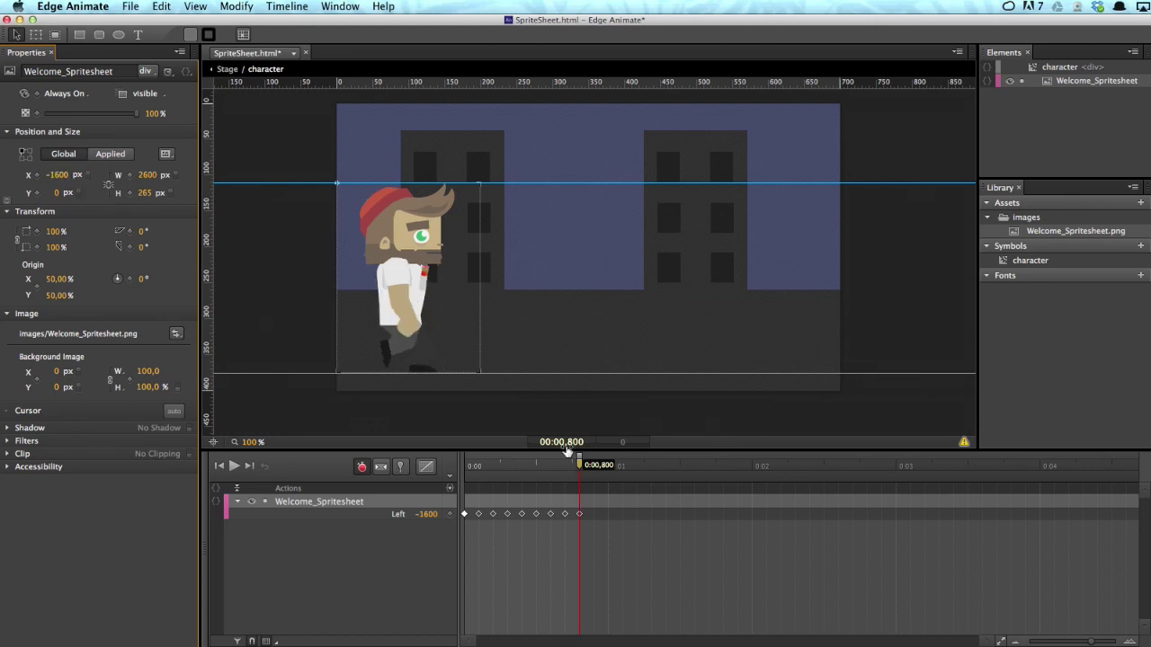
drag(582, 473, 594, 468)
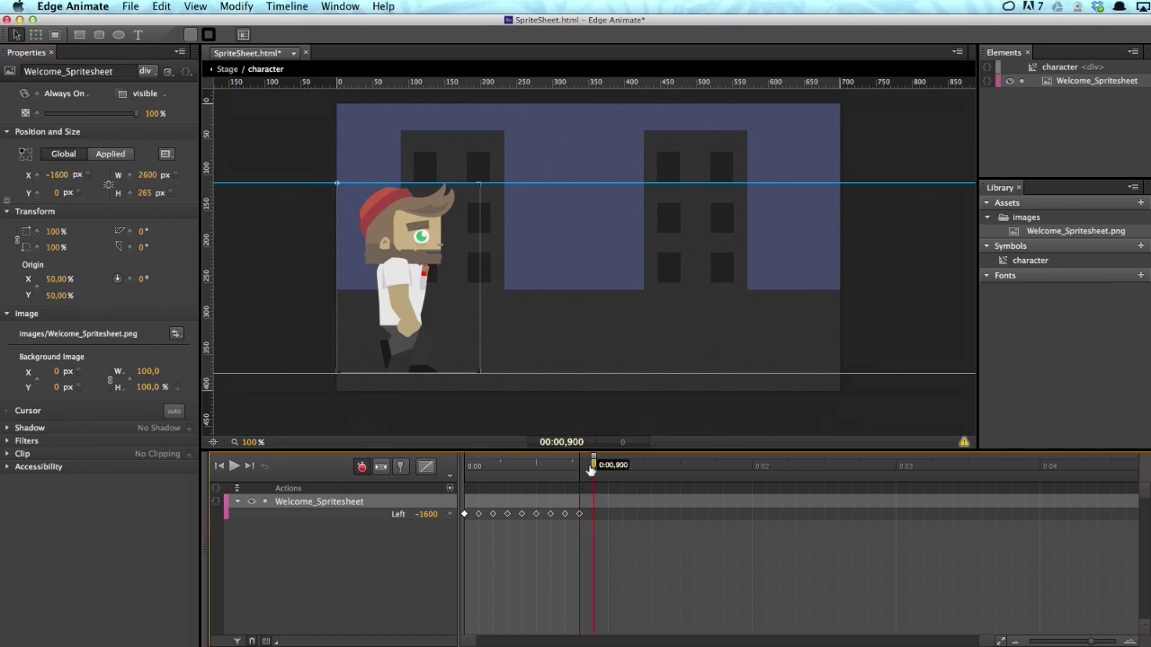
click(60, 176)
click(53, 174)
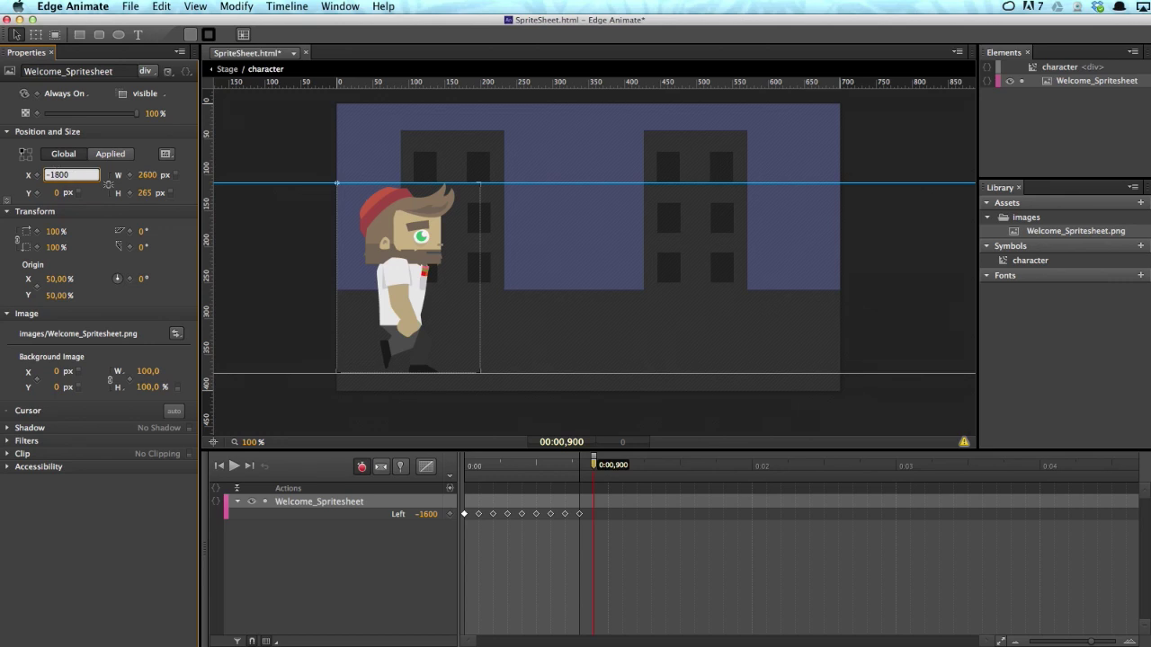
key(Return)
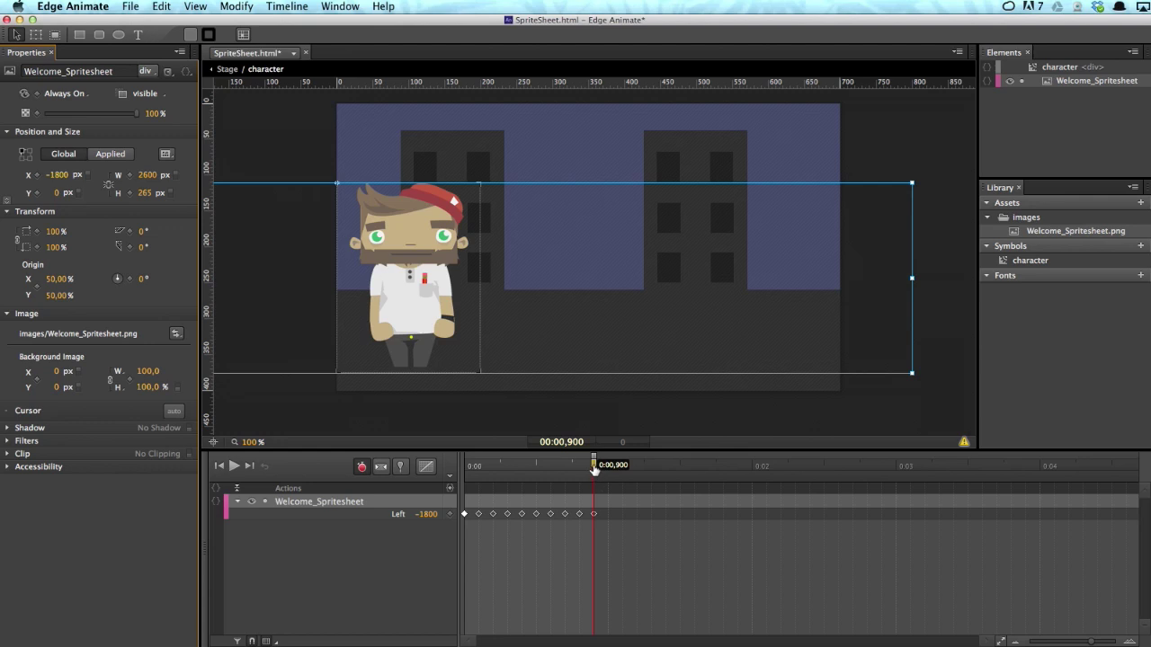
Shift the last -1800 px Left keyframe to 0:01, then scrub back to 0:00,100
drag(595, 465, 609, 466)
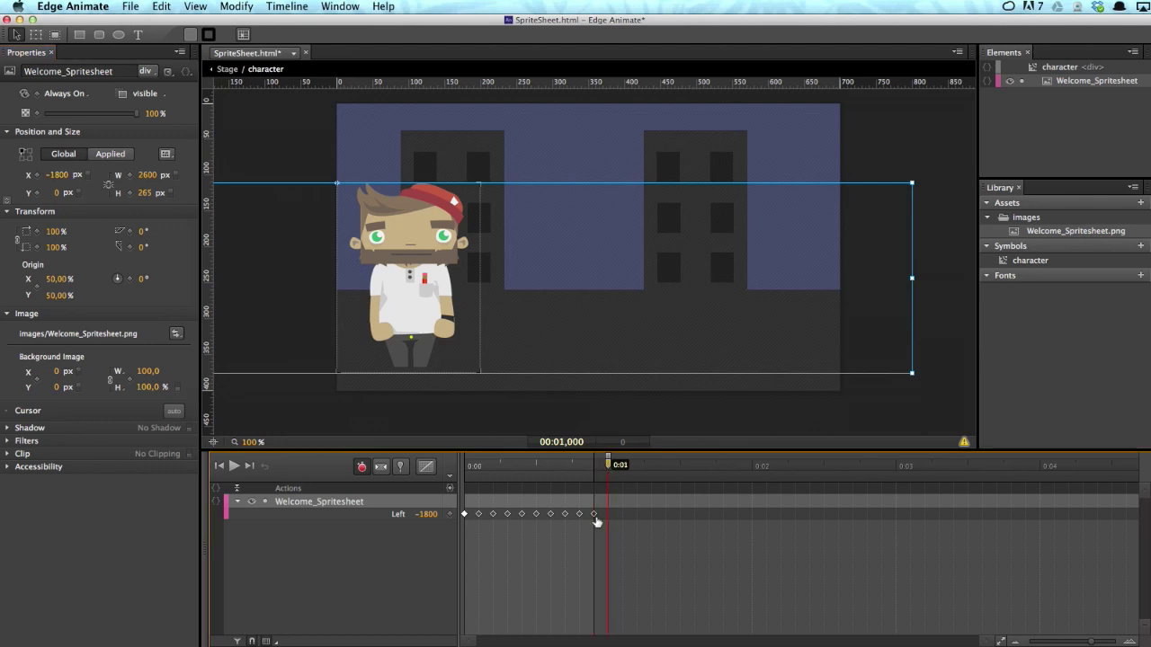
drag(593, 514, 609, 513)
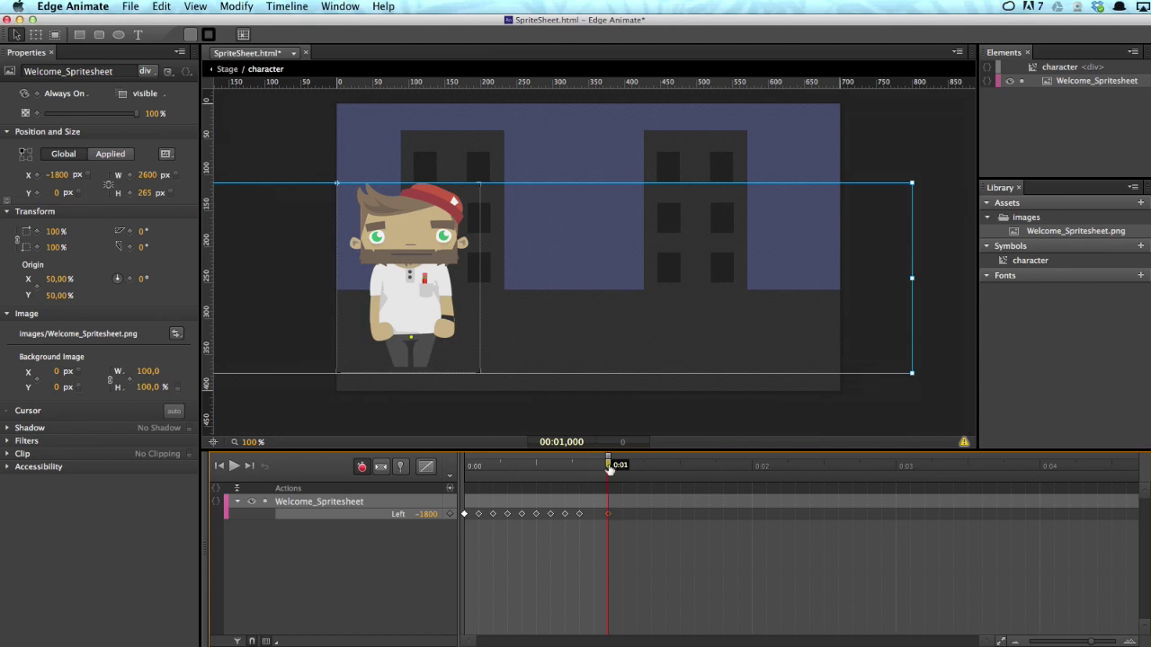
drag(608, 467, 477, 465)
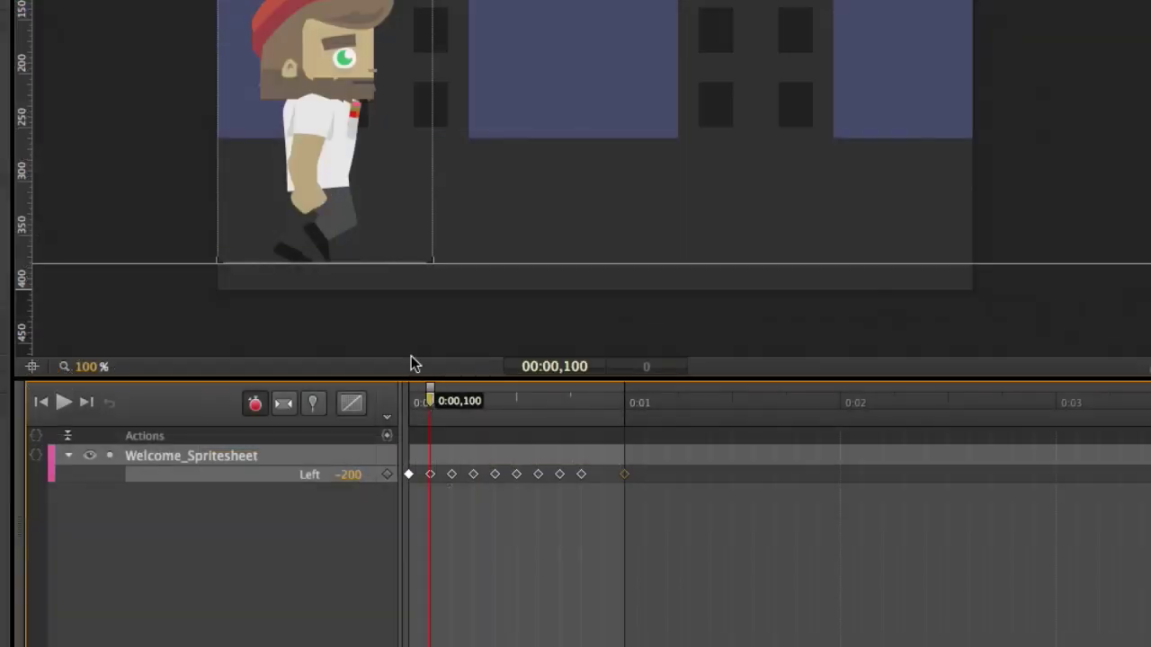
Label 0:00,100 as 'walk' and scrub the walk frames to 0:00,900
click(388, 421)
text(walk)
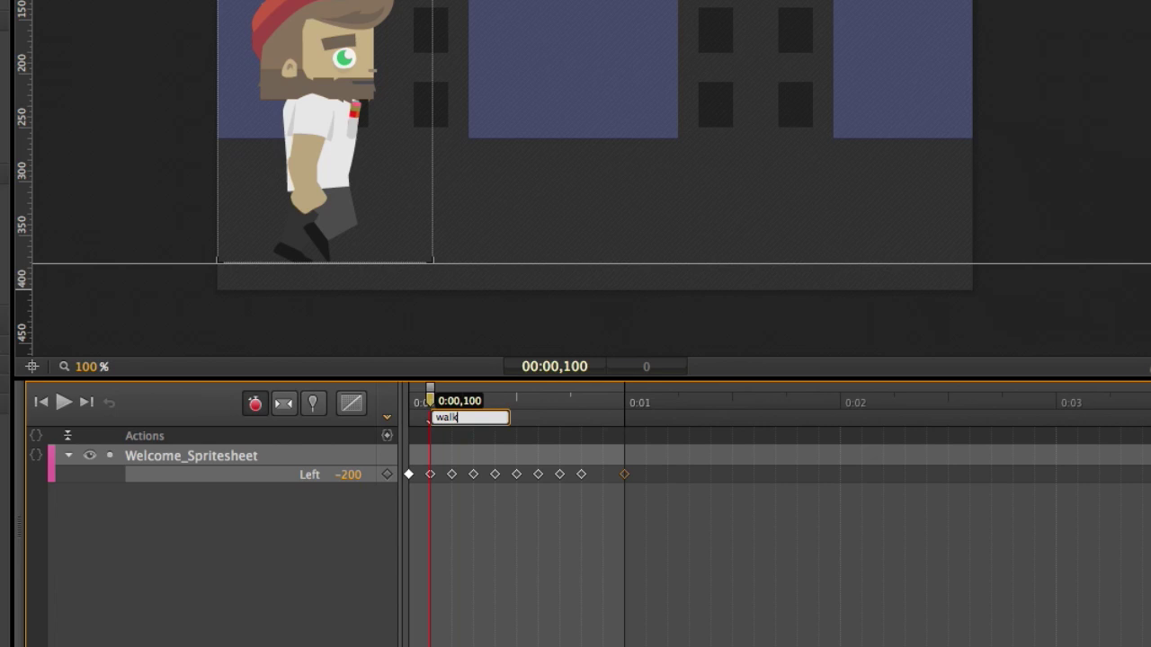
key(Return)
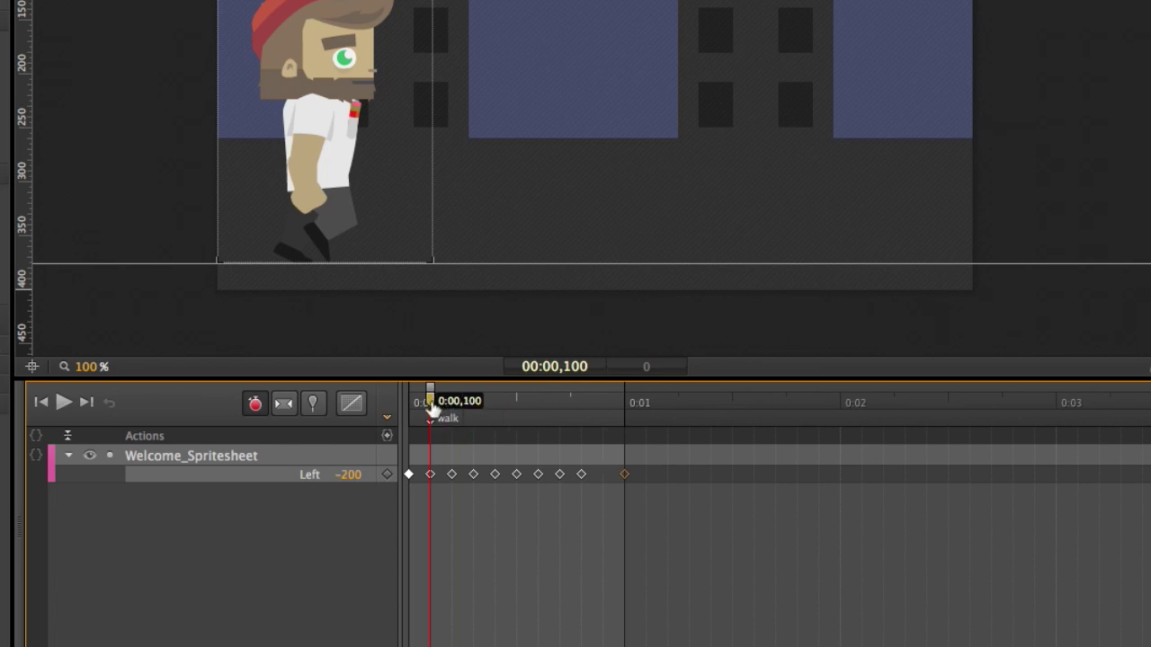
drag(432, 407, 581, 410)
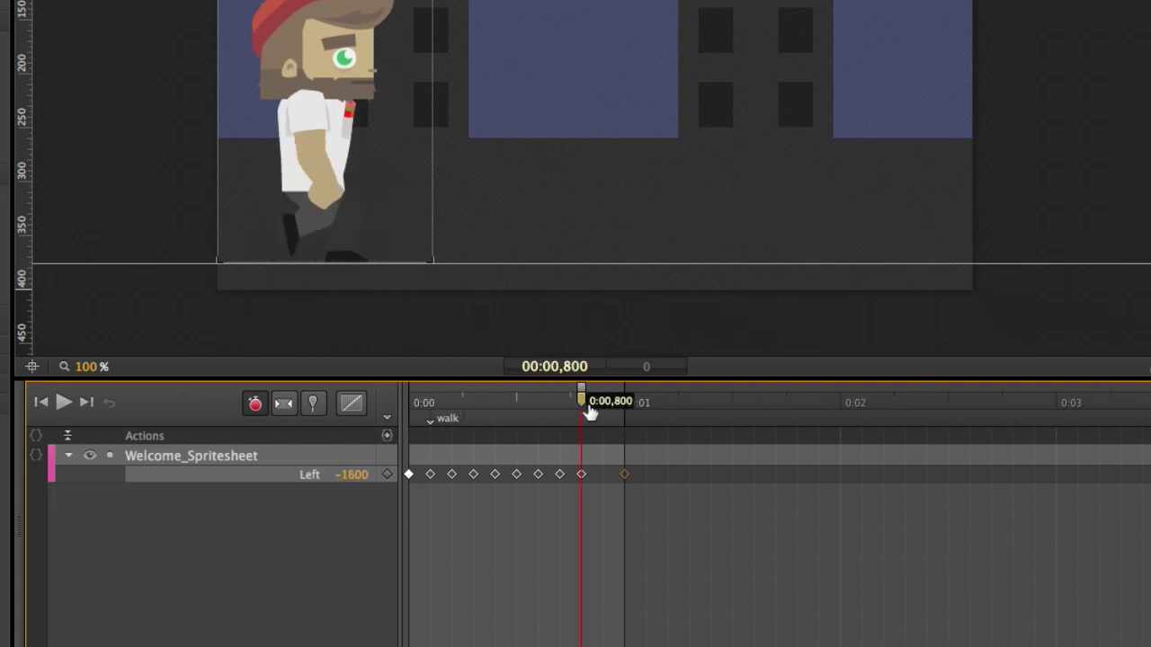
drag(590, 412, 603, 411)
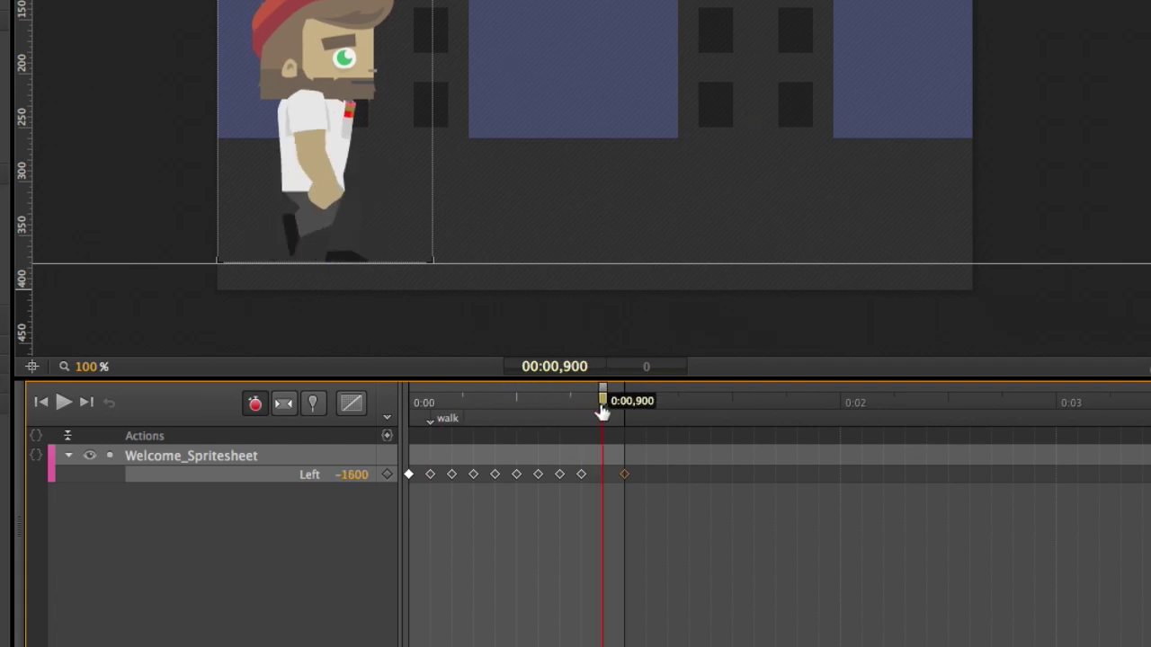
Add a 0:00,900 trigger whose code plays the character timeline from the 'walk' label
click(387, 437)
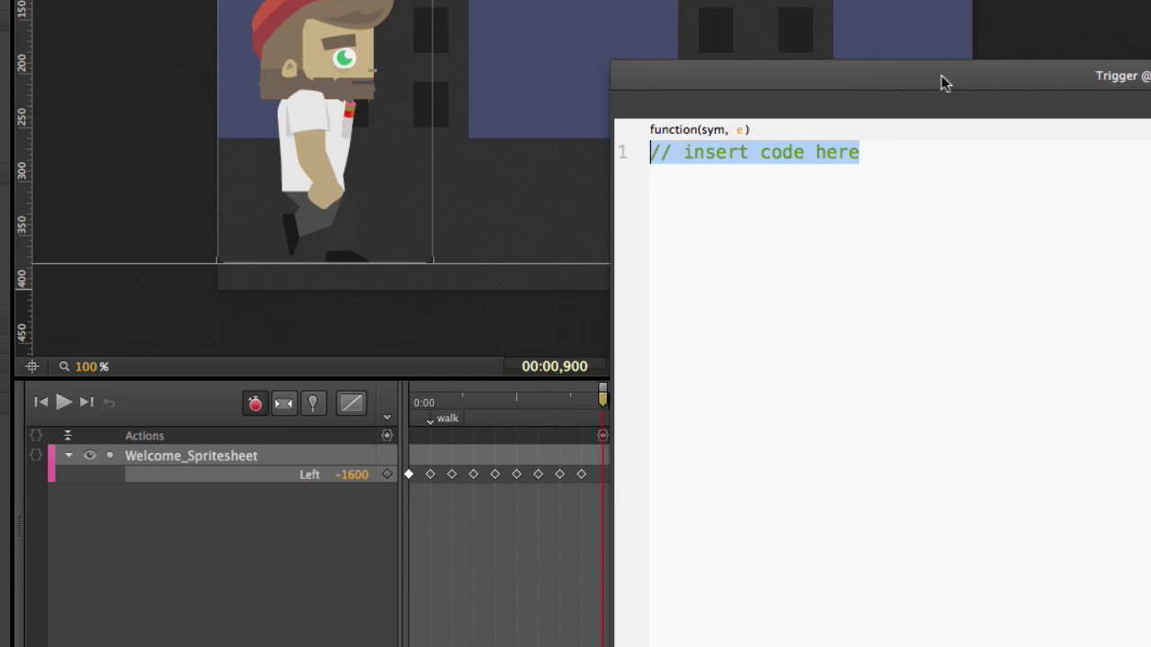
drag(941, 77, 507, 0)
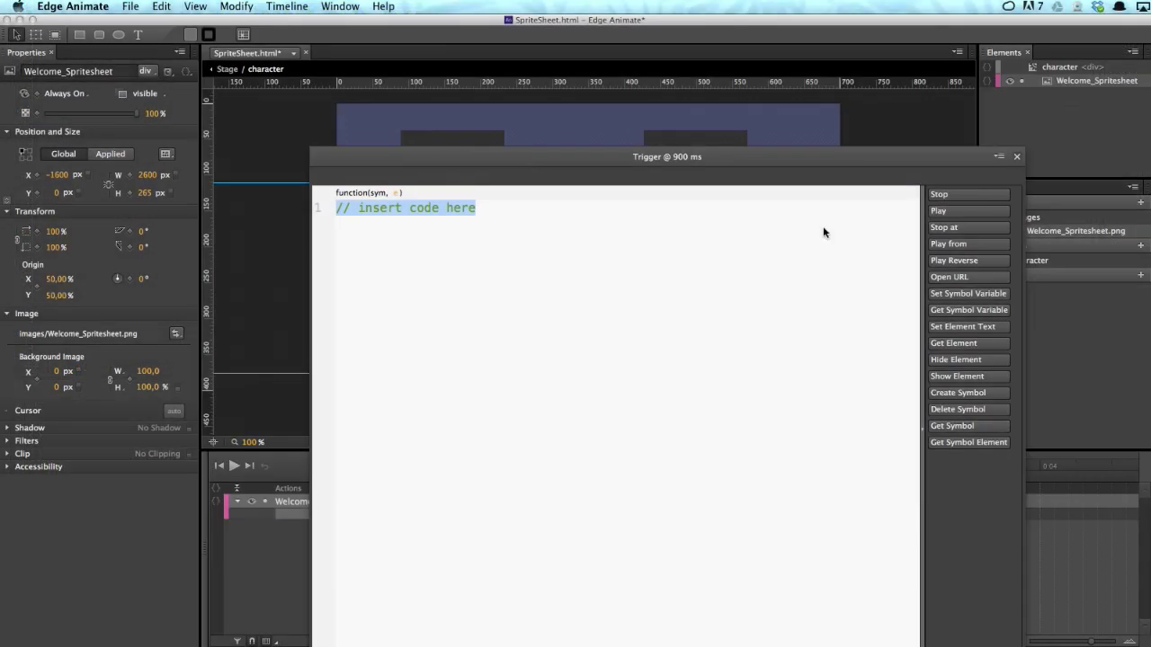
click(1129, 69)
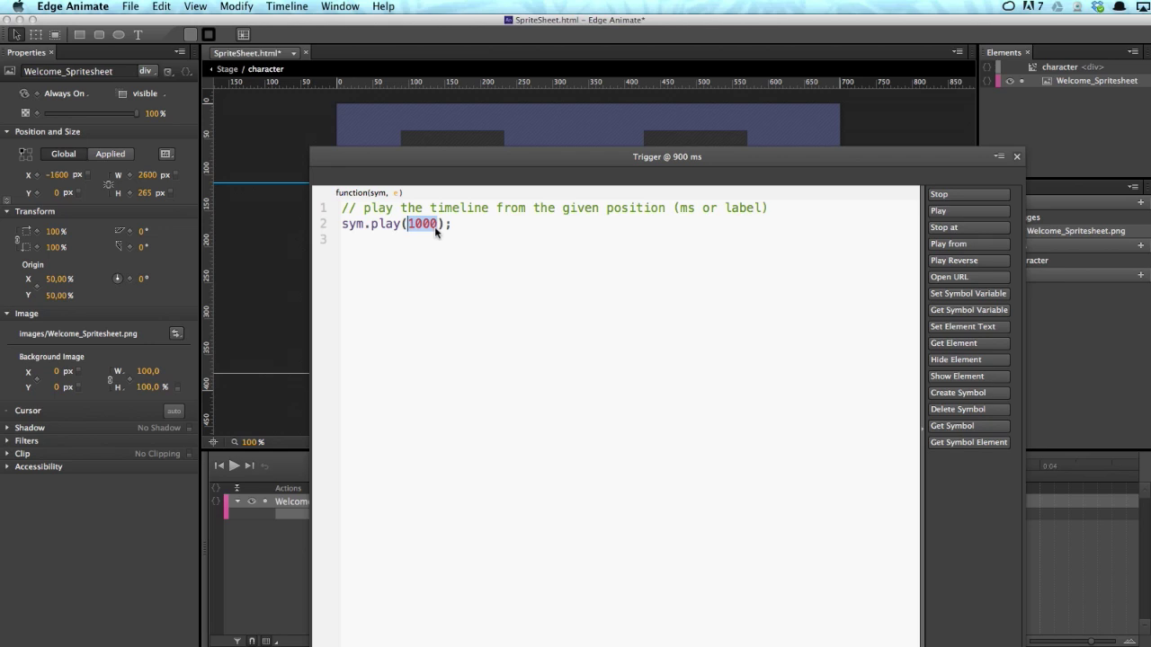
text("walk)
click(1017, 157)
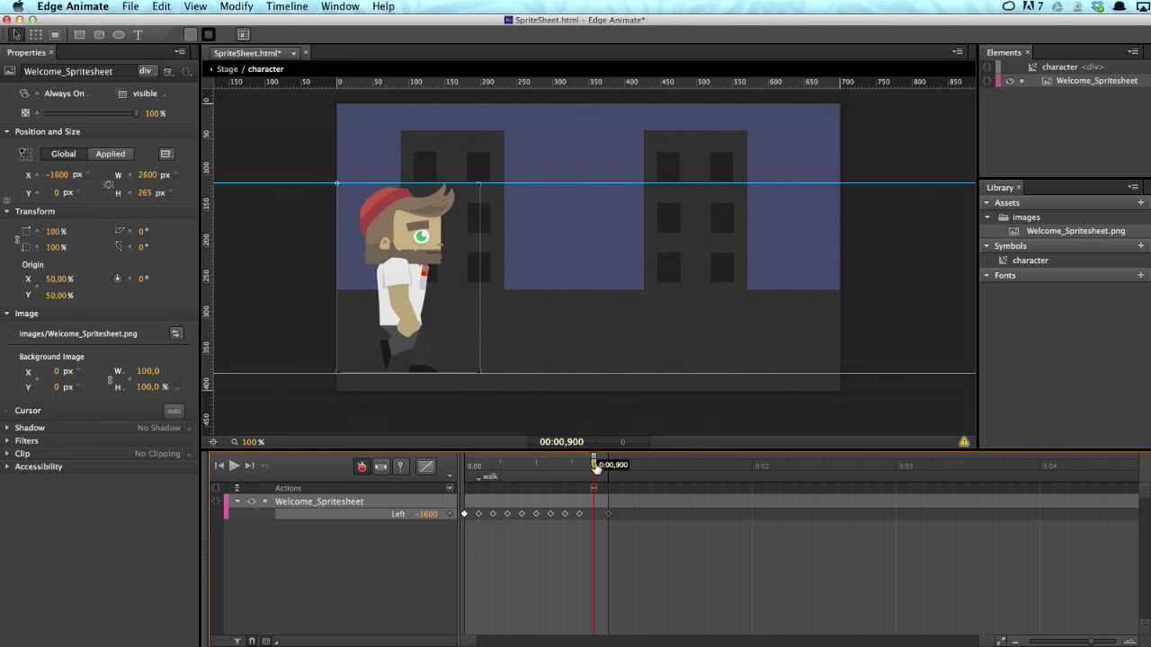
key(super+Return)
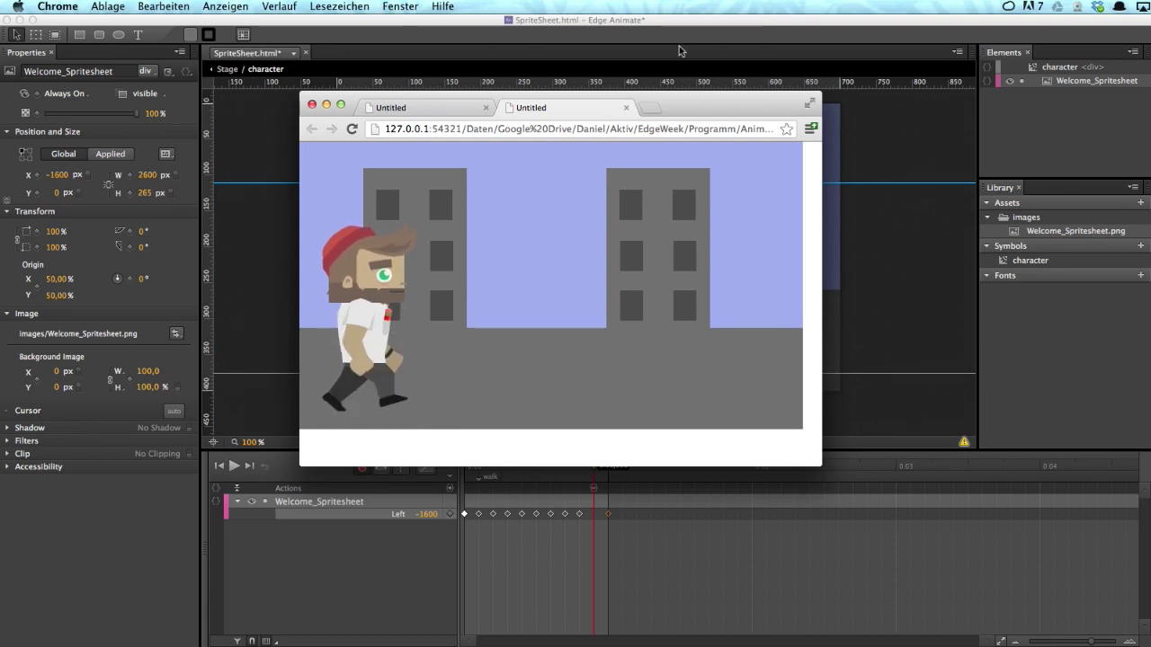
click(627, 107)
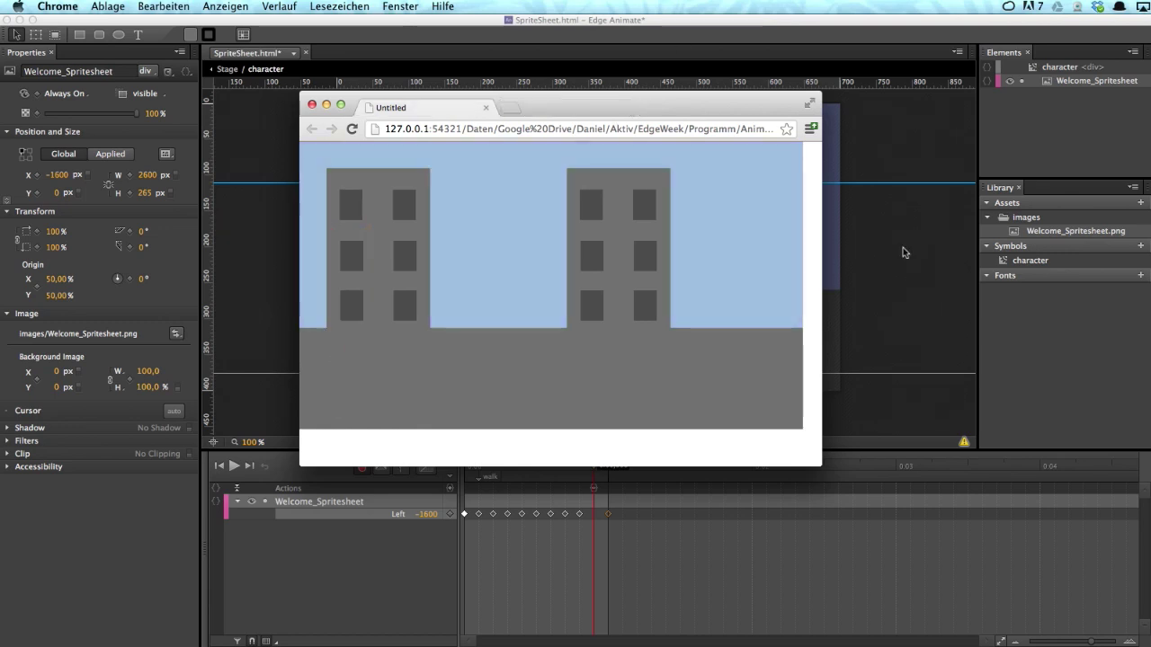
click(713, 441)
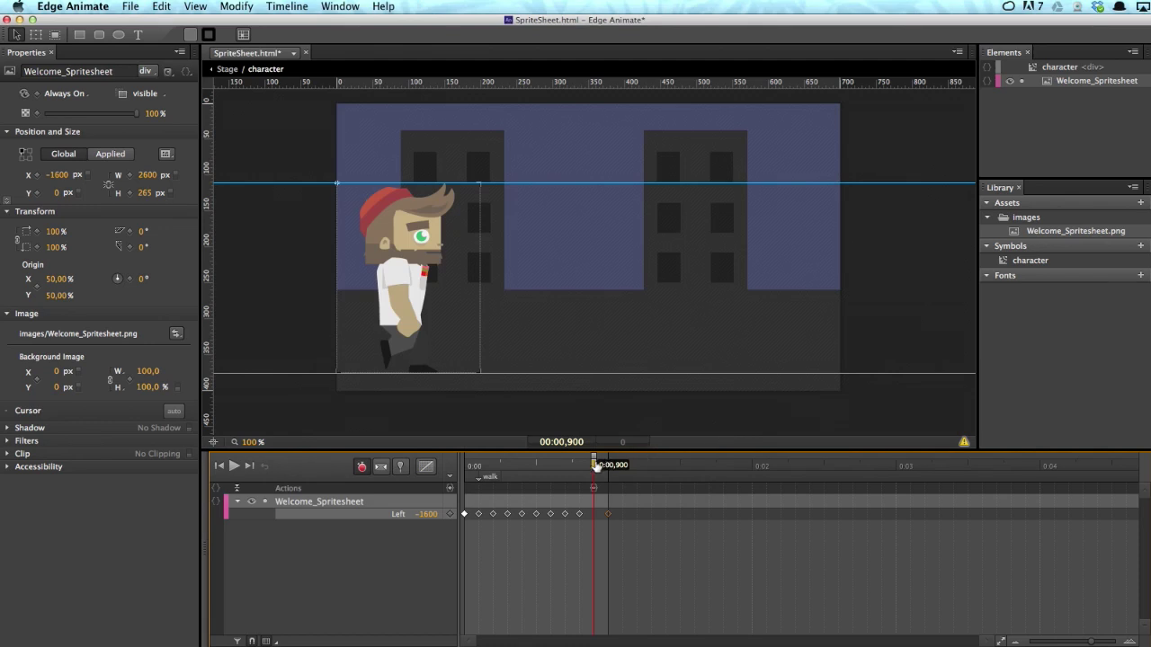
Key the sprite sheet's X to -2000 px at 1.1 seconds
drag(596, 465, 622, 465)
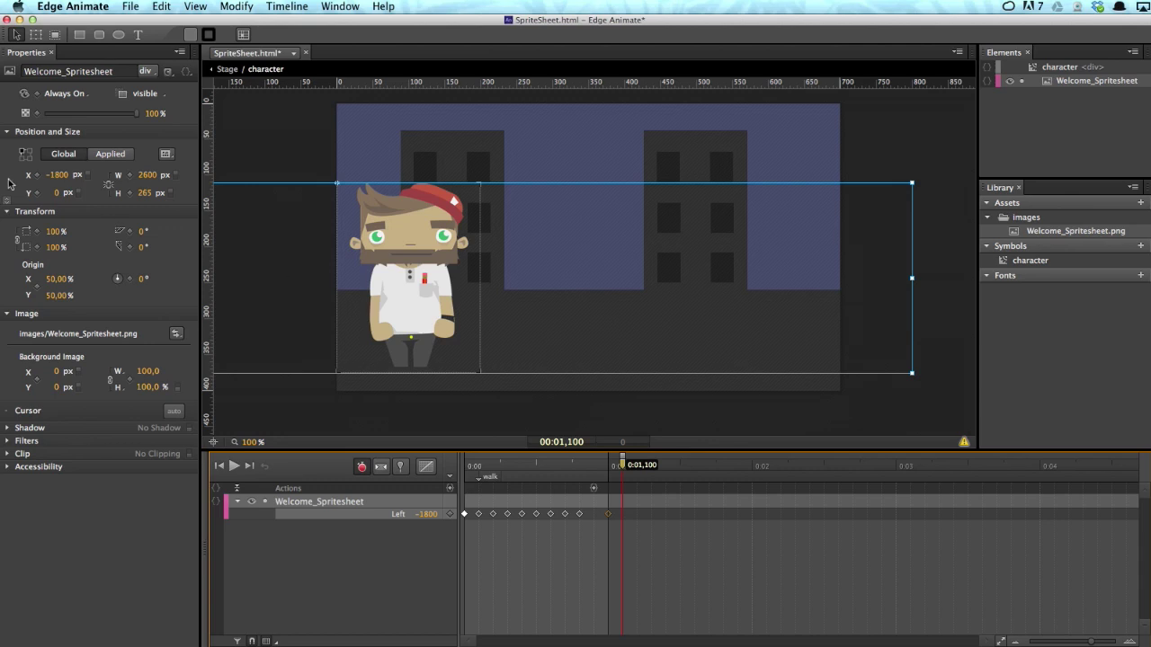
click(59, 176)
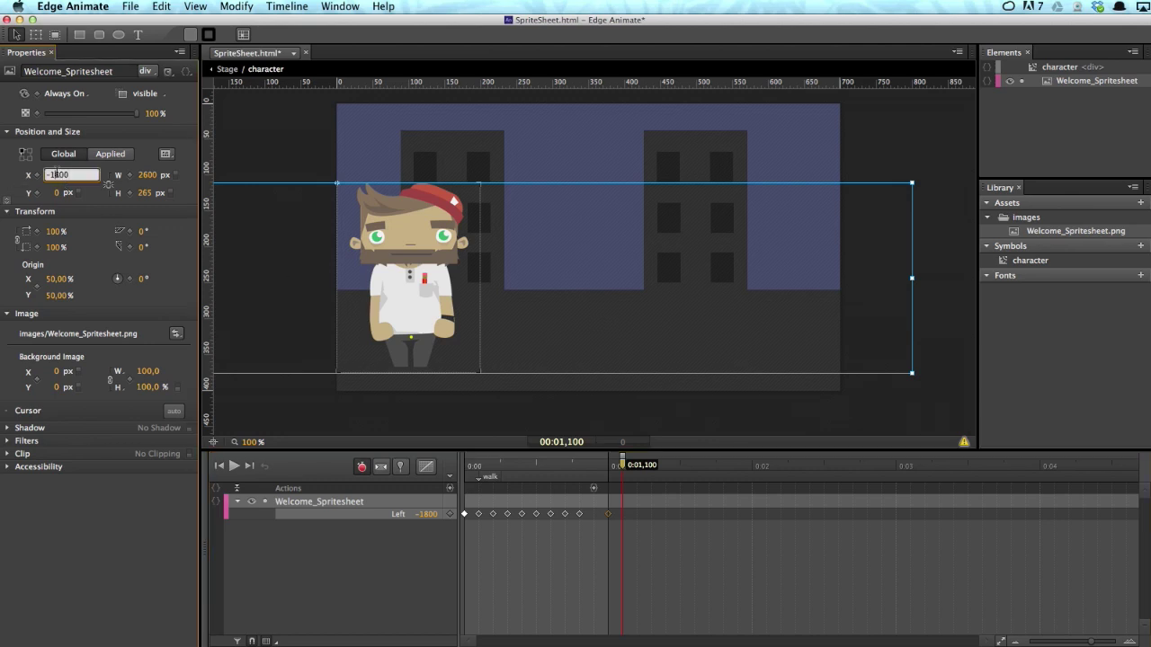
key(BackSpace)
key(BackSpace)
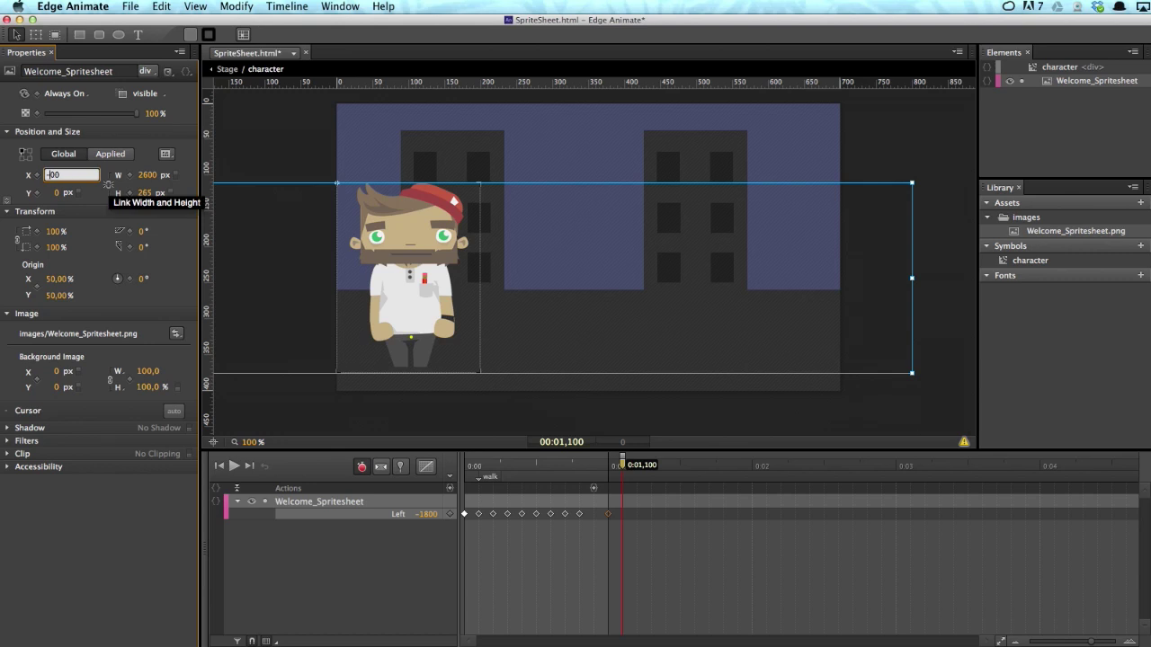
text(20)
key(Return)
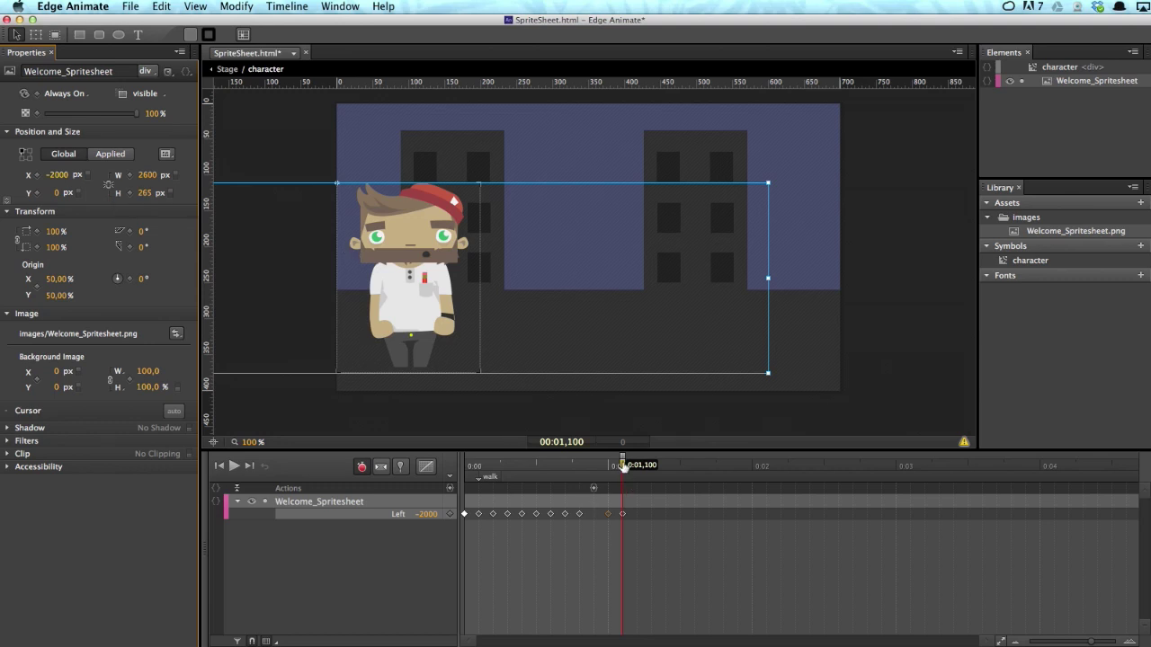
Key the sprite sheet's X to -2200 px at 1.2 seconds
drag(623, 466, 637, 465)
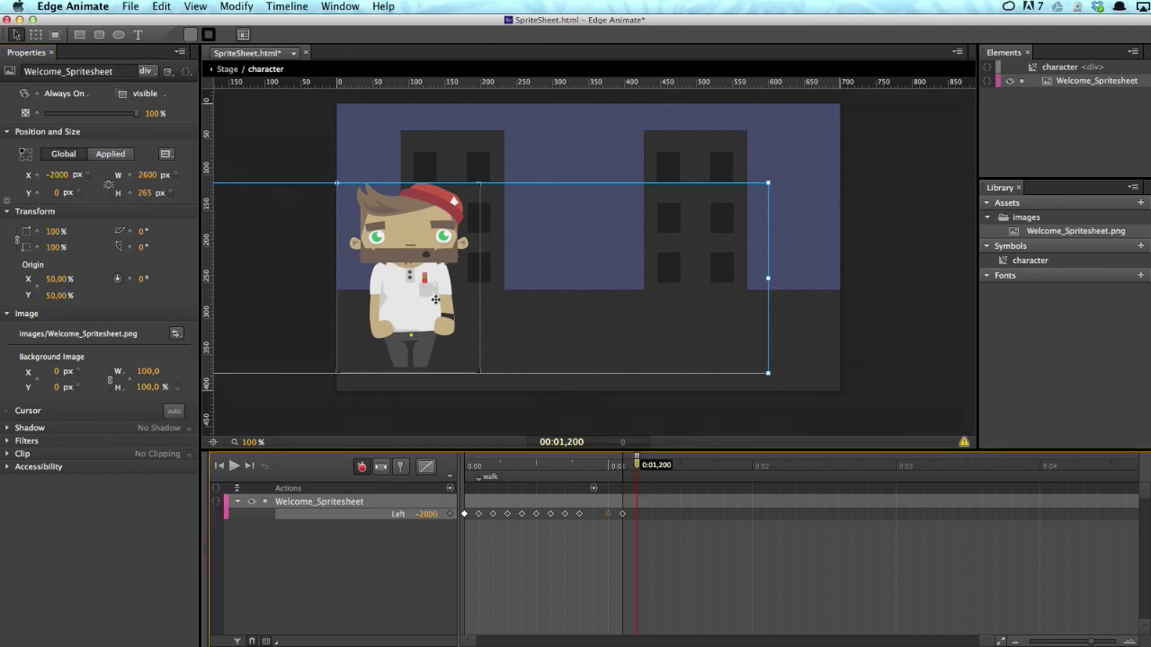
click(54, 175)
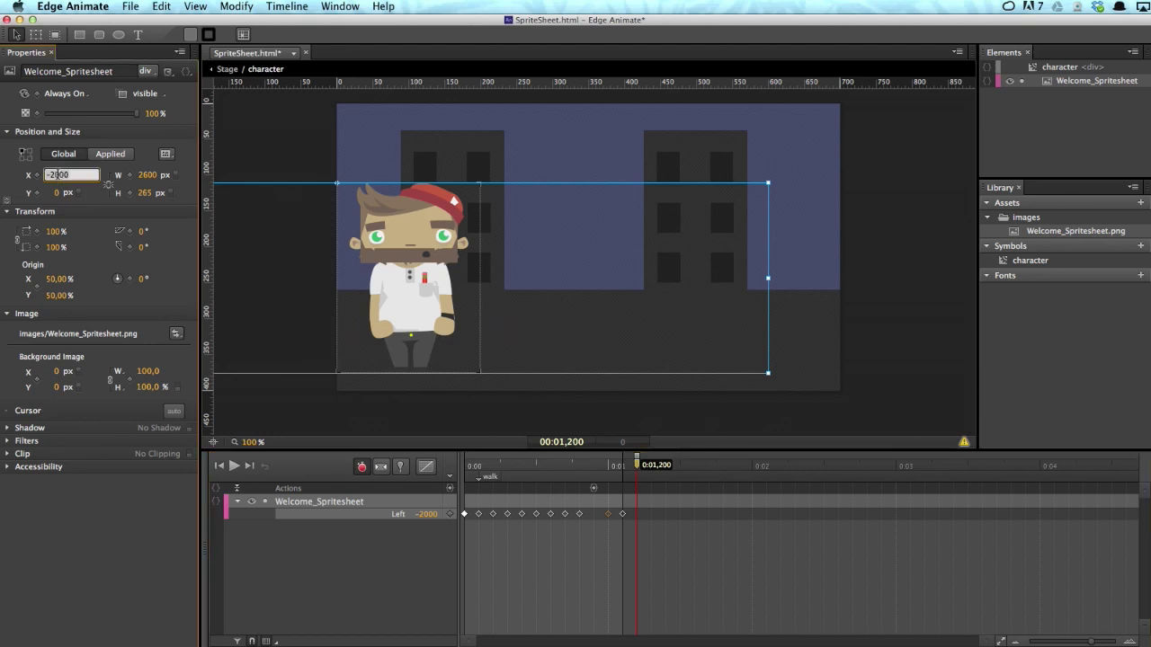
key(BackSpace)
text(2)
key(Return)
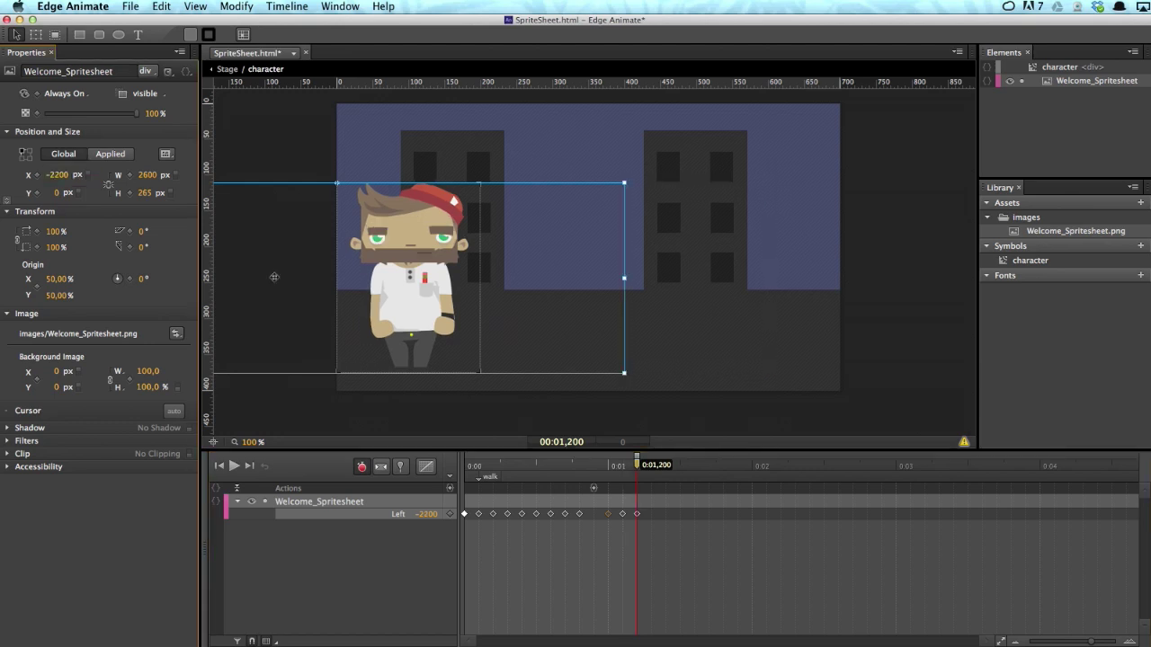
Key the sprite sheet's X to -2400 px at 1.3 seconds, the smiling frame
drag(637, 465, 651, 467)
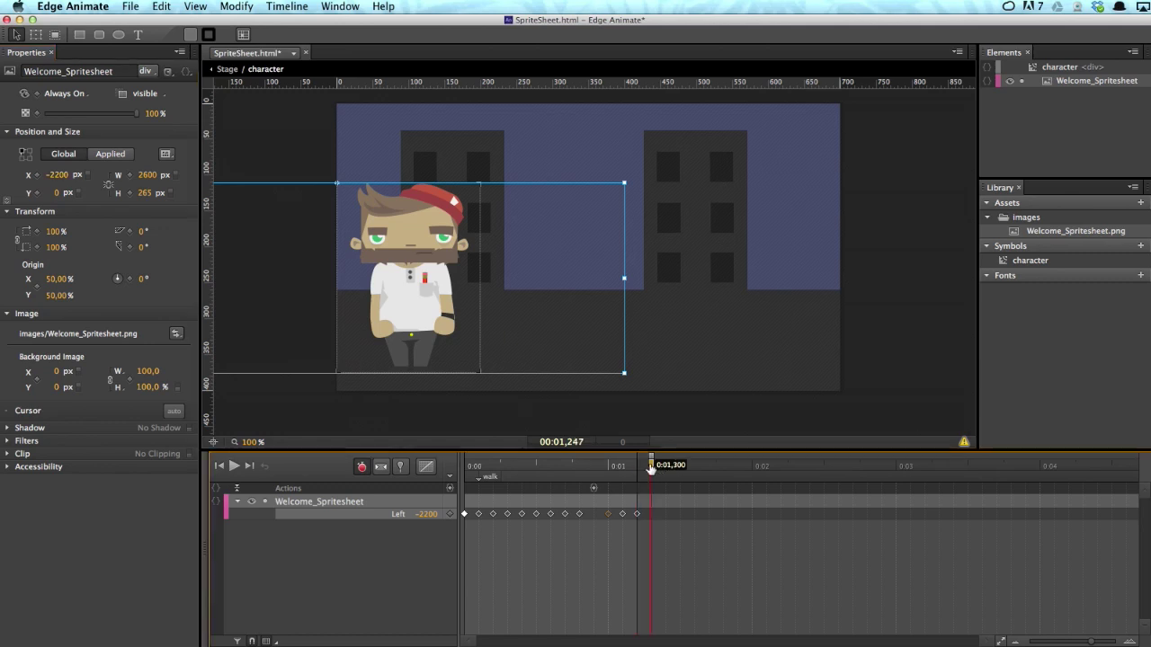
click(60, 177)
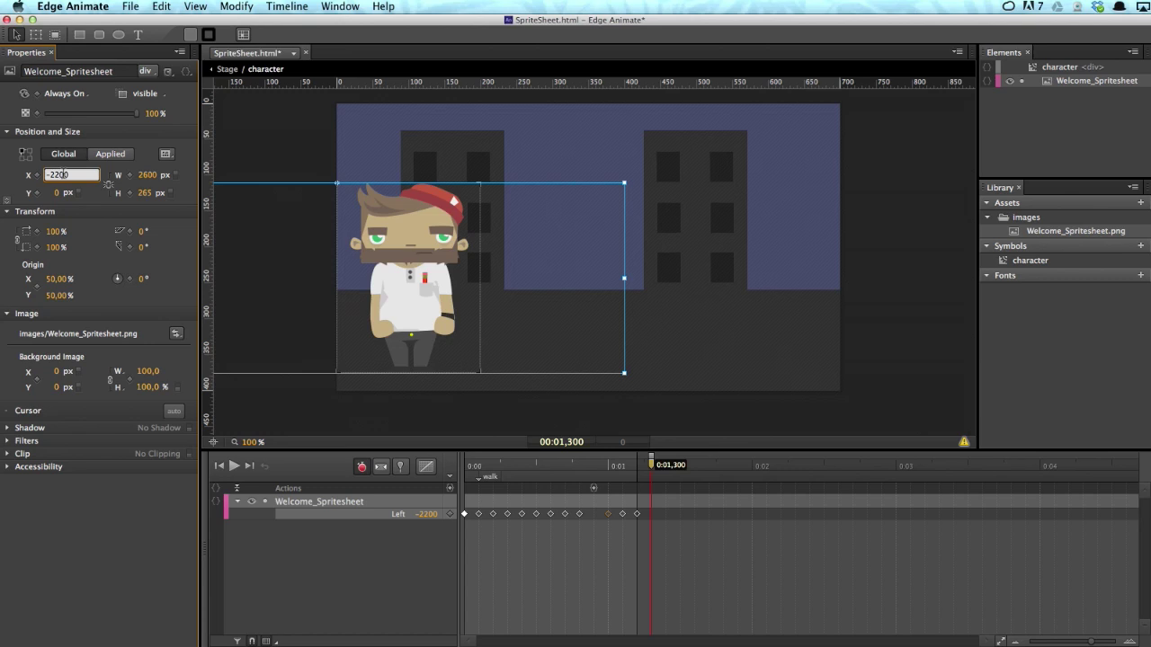
text(-2400)
key(Return)
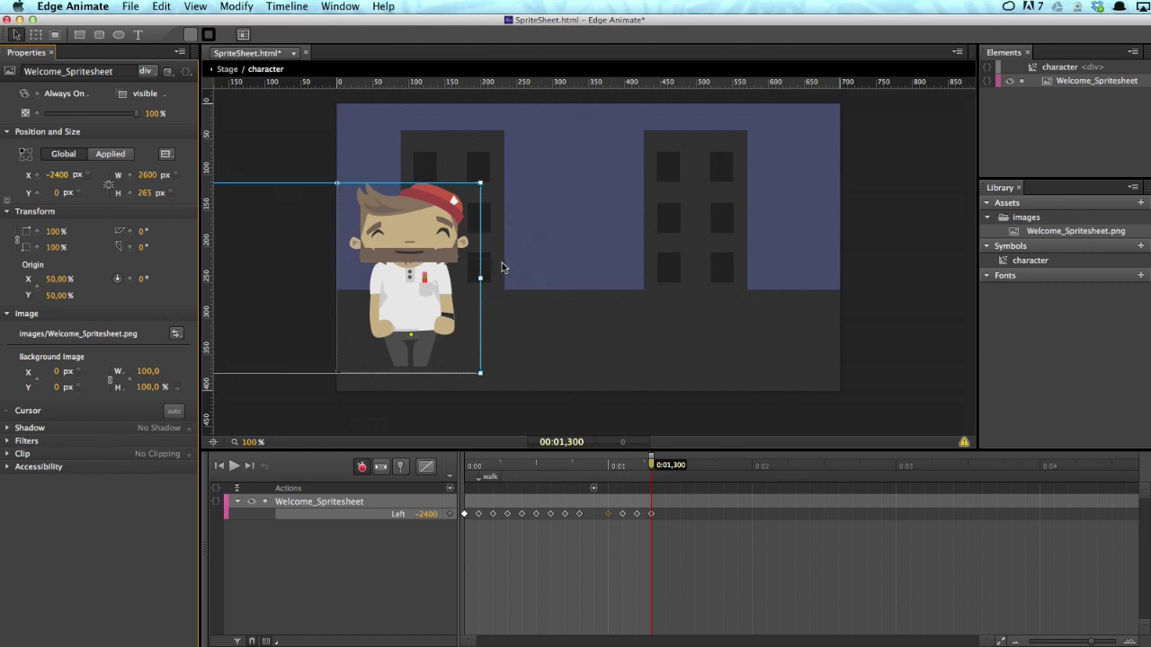
click(652, 469)
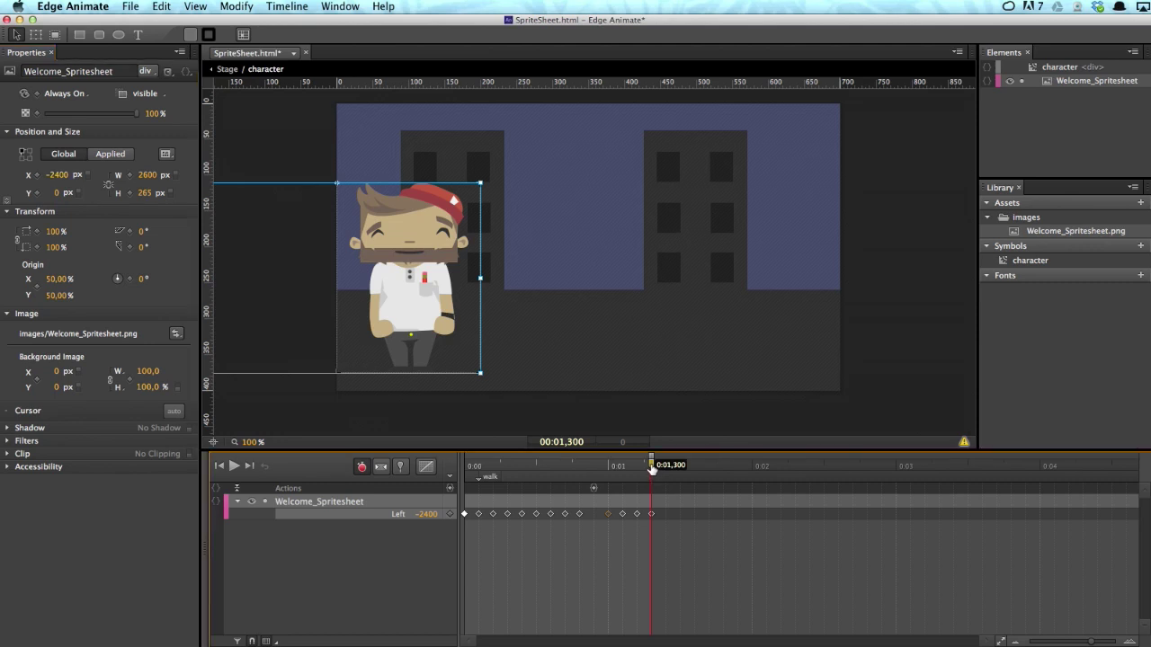
Add timeline labels 'smile' at 1.3 s and 'sad' at 1.2 s
click(450, 483)
text(smile)
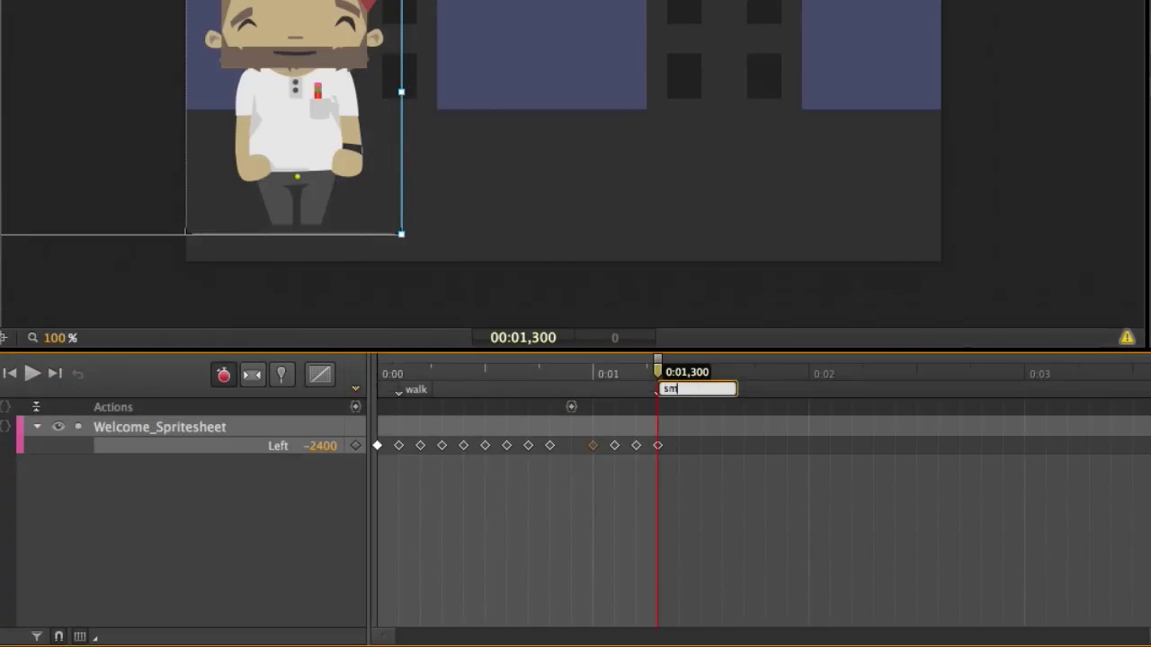
key(Return)
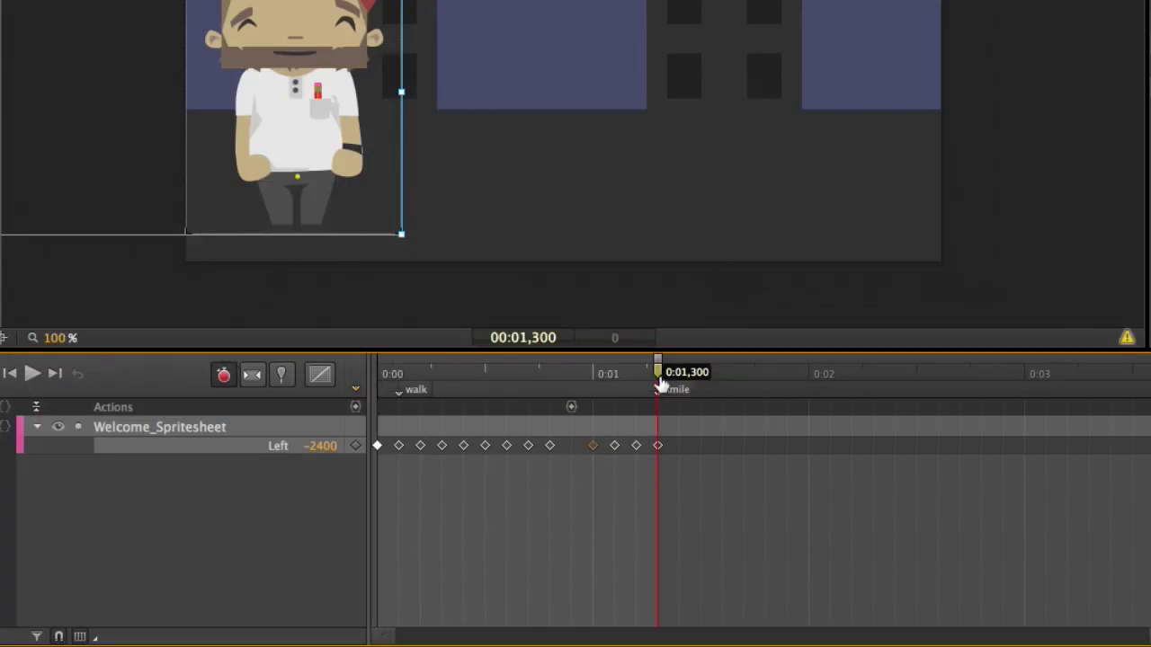
drag(661, 385, 637, 385)
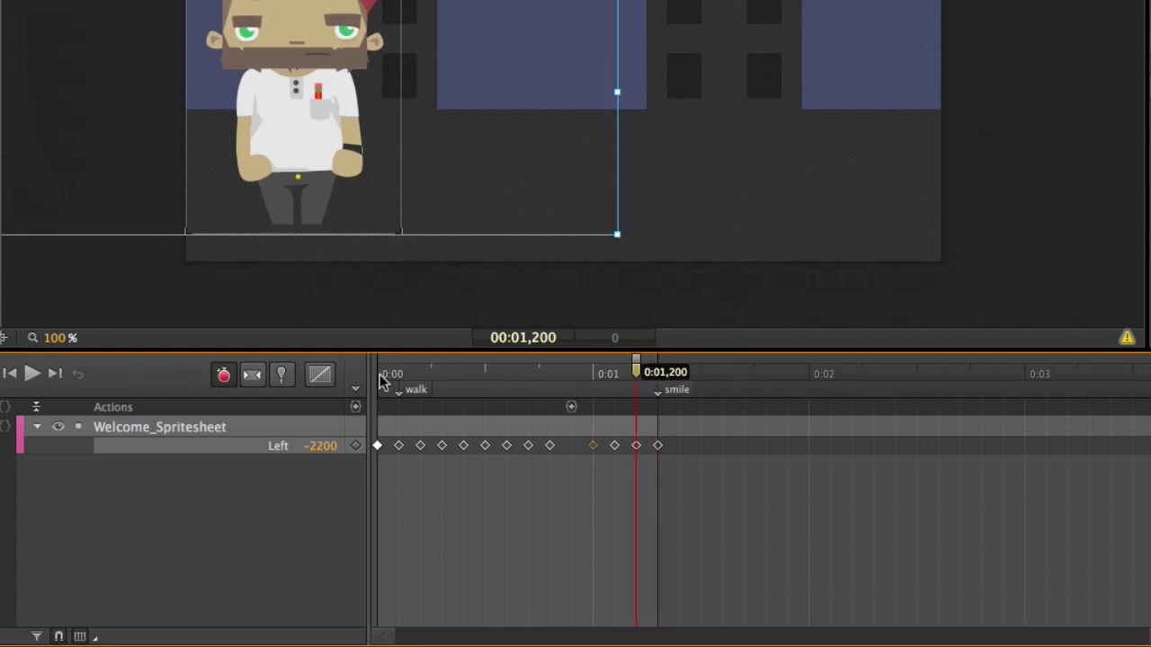
click(356, 390)
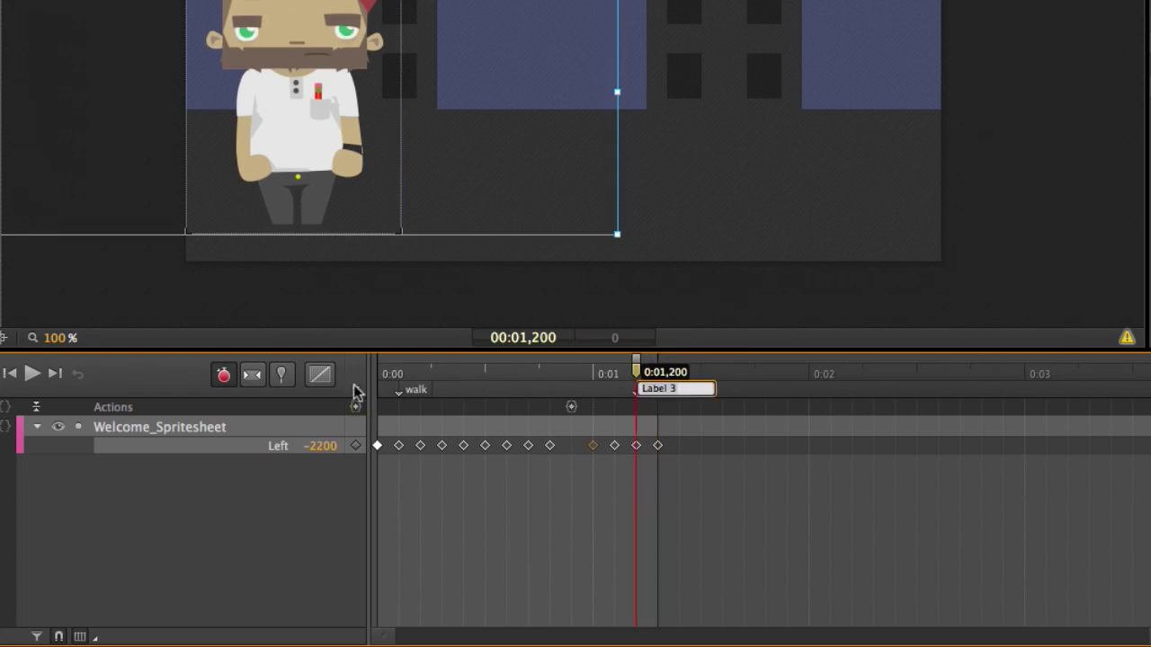
text(sad)
key(Return)
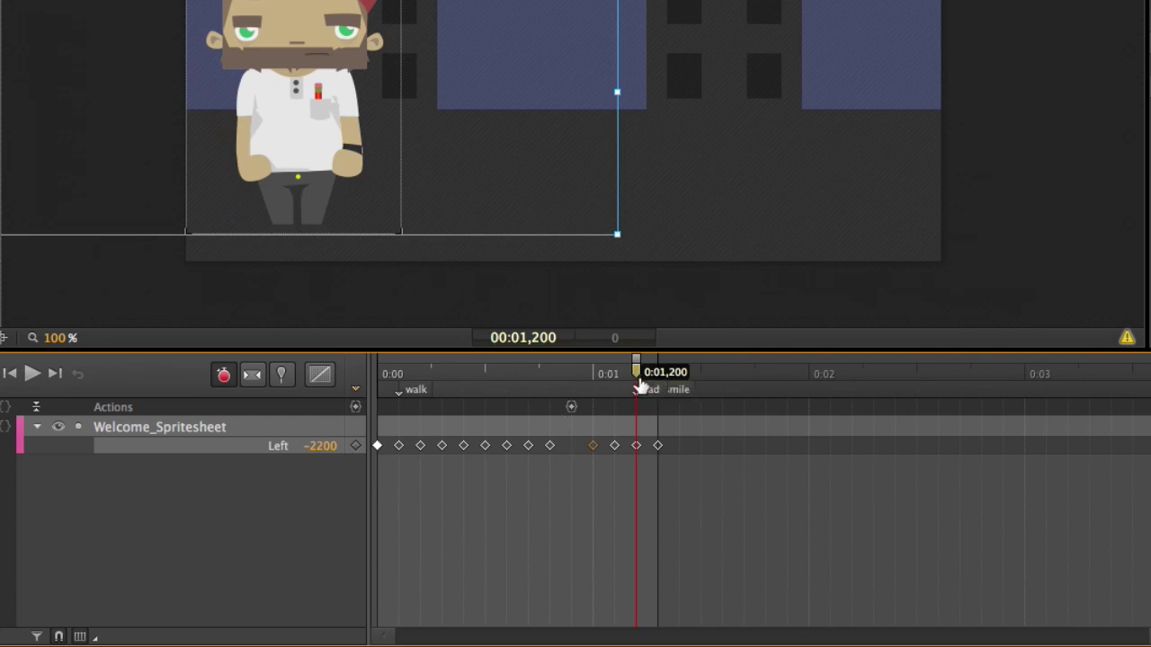
Add labels 'talk' at 1.1 s and 'stop' at 1.0 s, then check the frames
drag(636, 385, 617, 384)
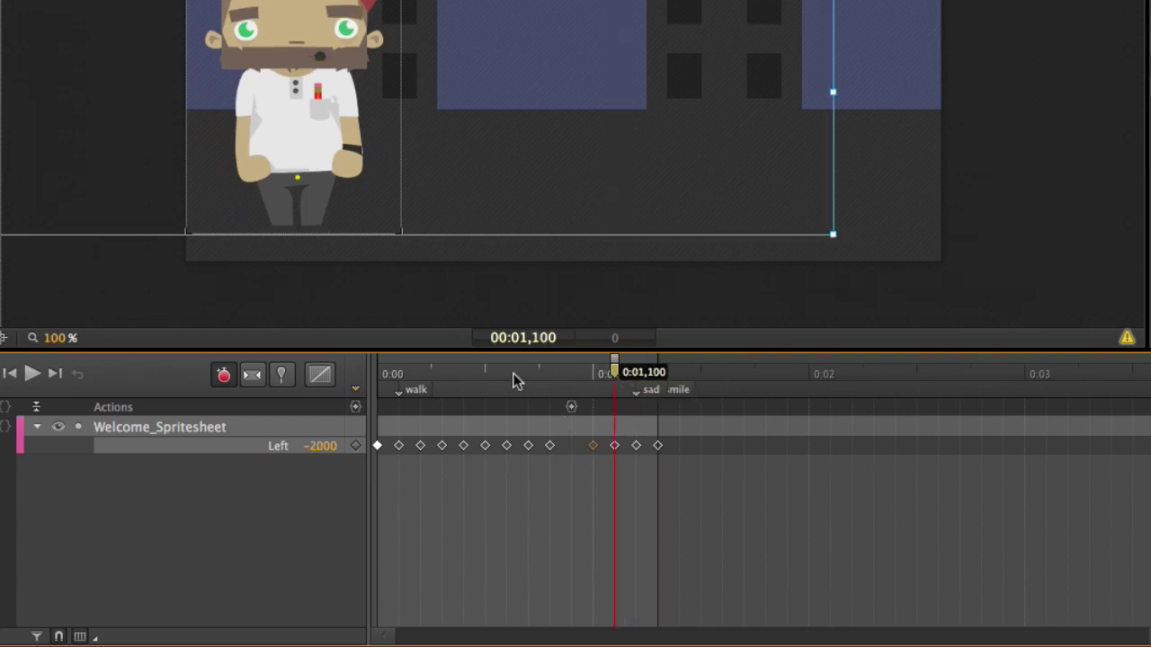
click(355, 390)
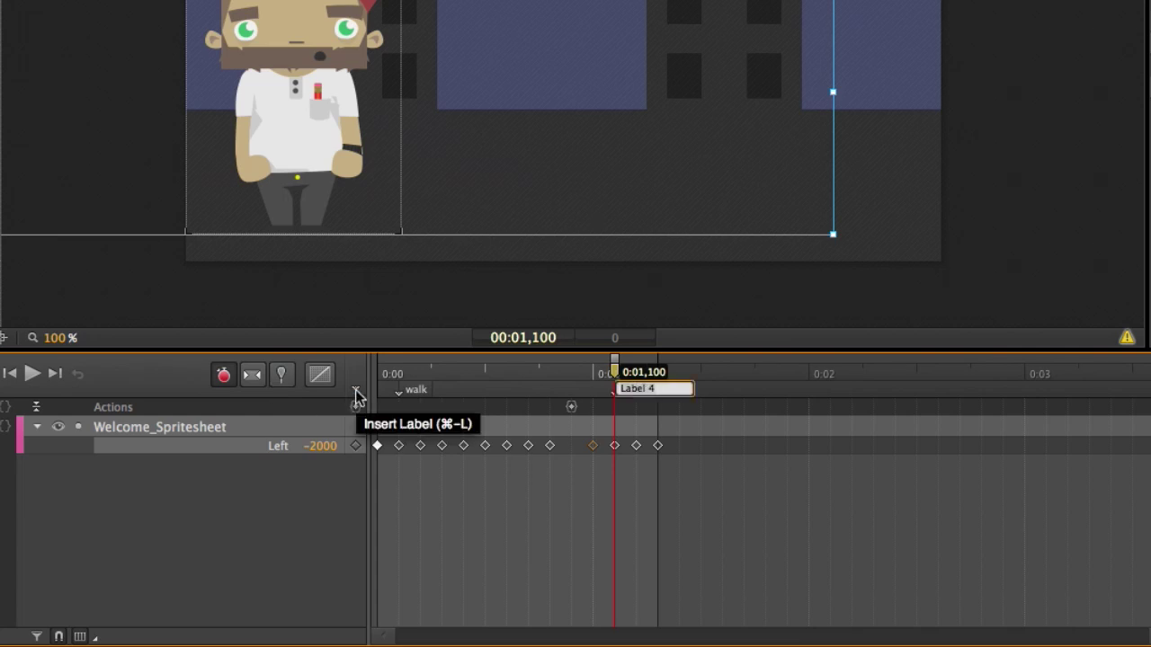
text(ra)
key(BackSpace)
key(BackSpace)
text(talk)
key(Return)
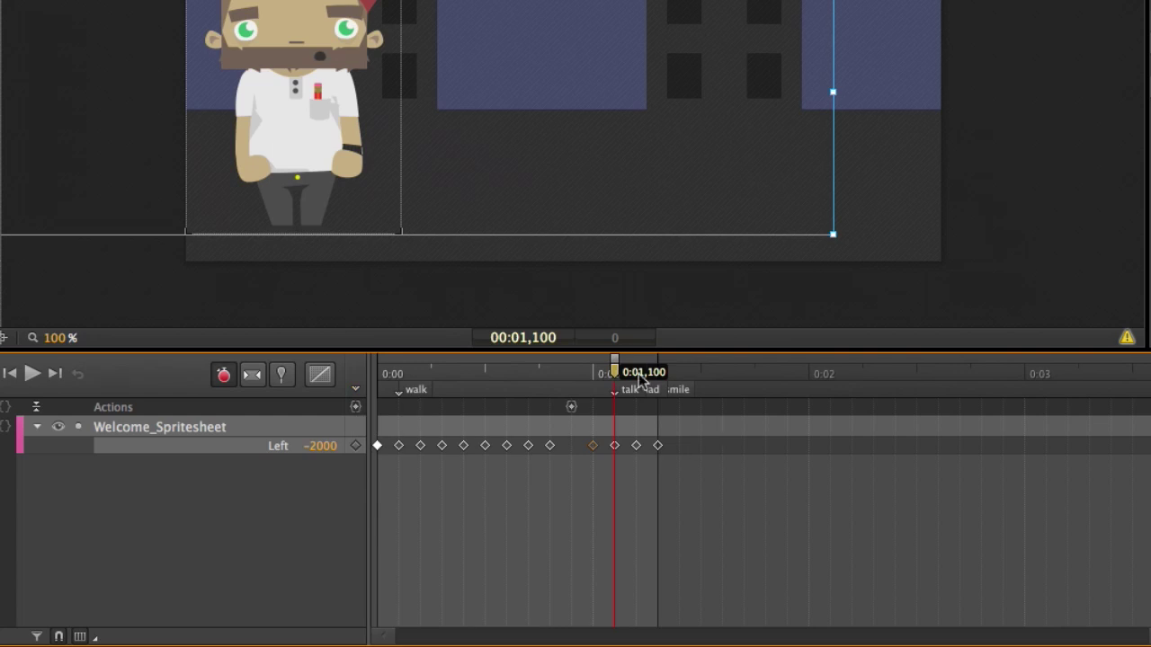
drag(615, 374, 593, 369)
click(355, 407)
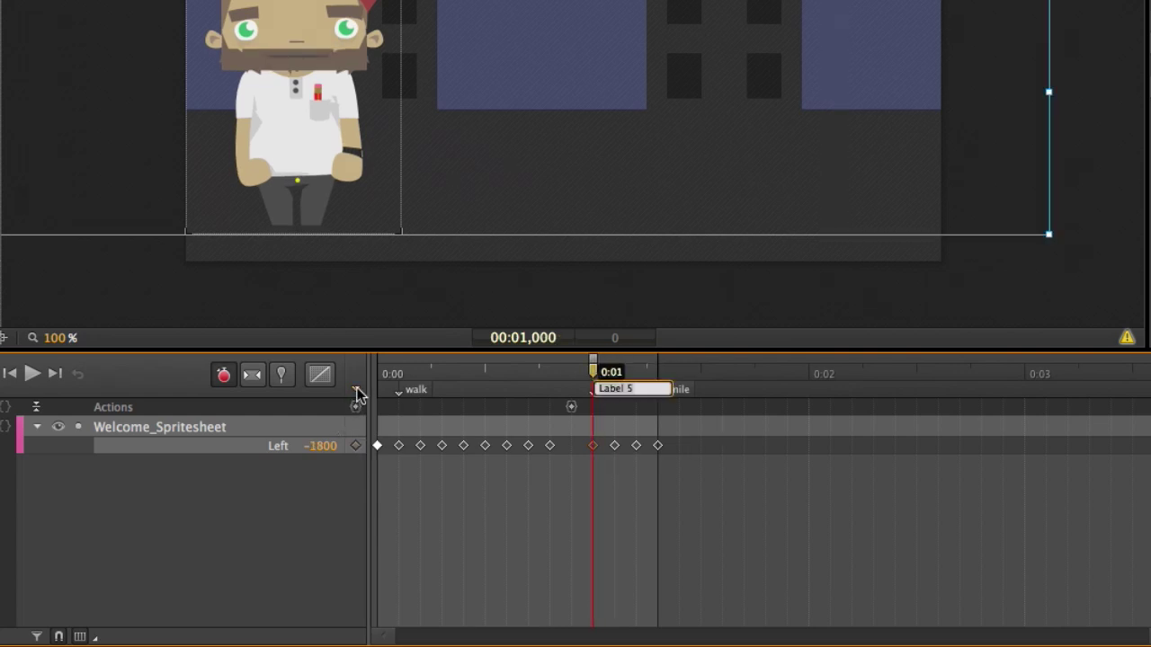
text(stop)
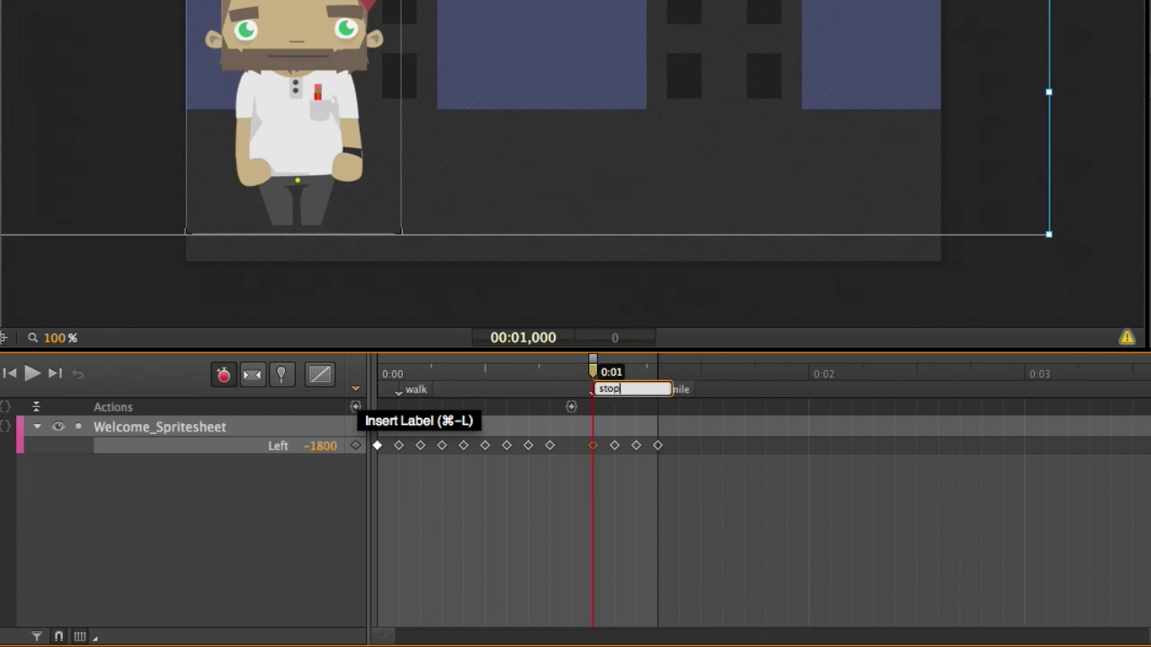
key(Return)
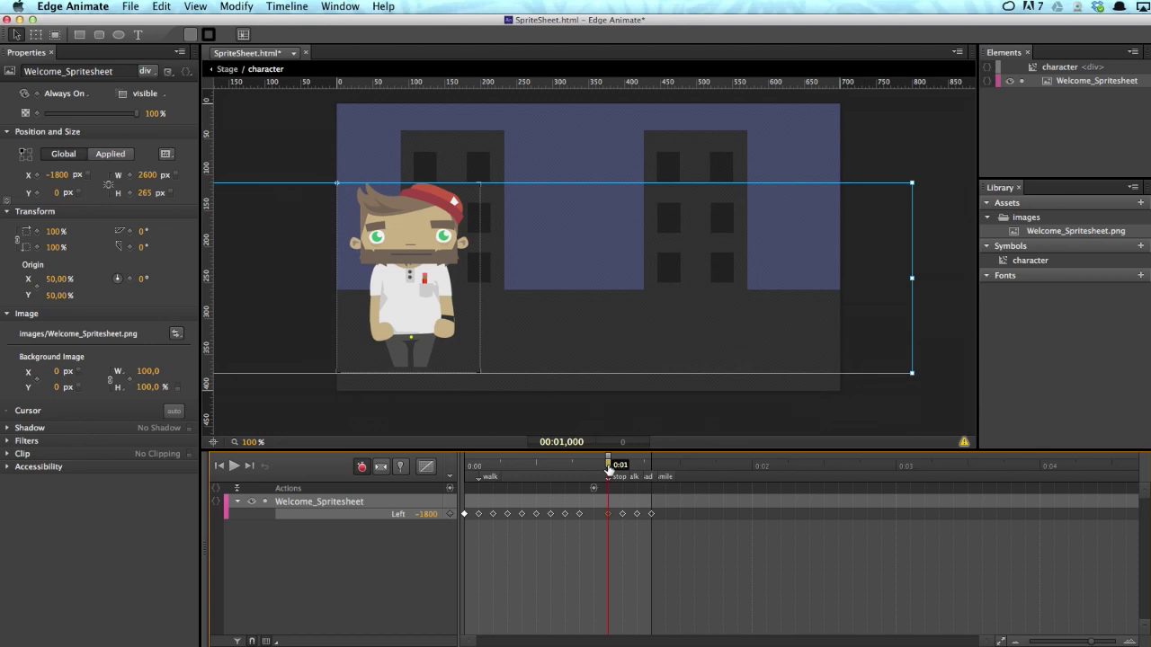
mouse_move(608, 469)
mouse_down()
mouse_move(652, 469)
mouse_move(610, 471)
mouse_up()
Return to the main Stage, play the animation, and rewind the playhead near the start
click(229, 71)
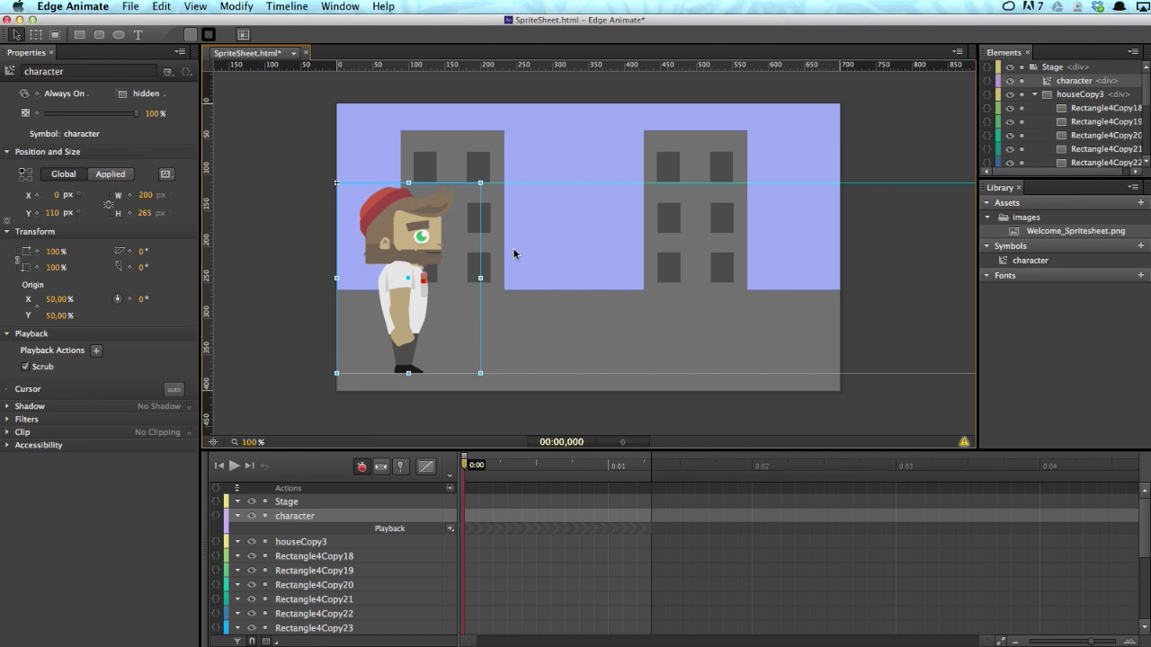
key(space)
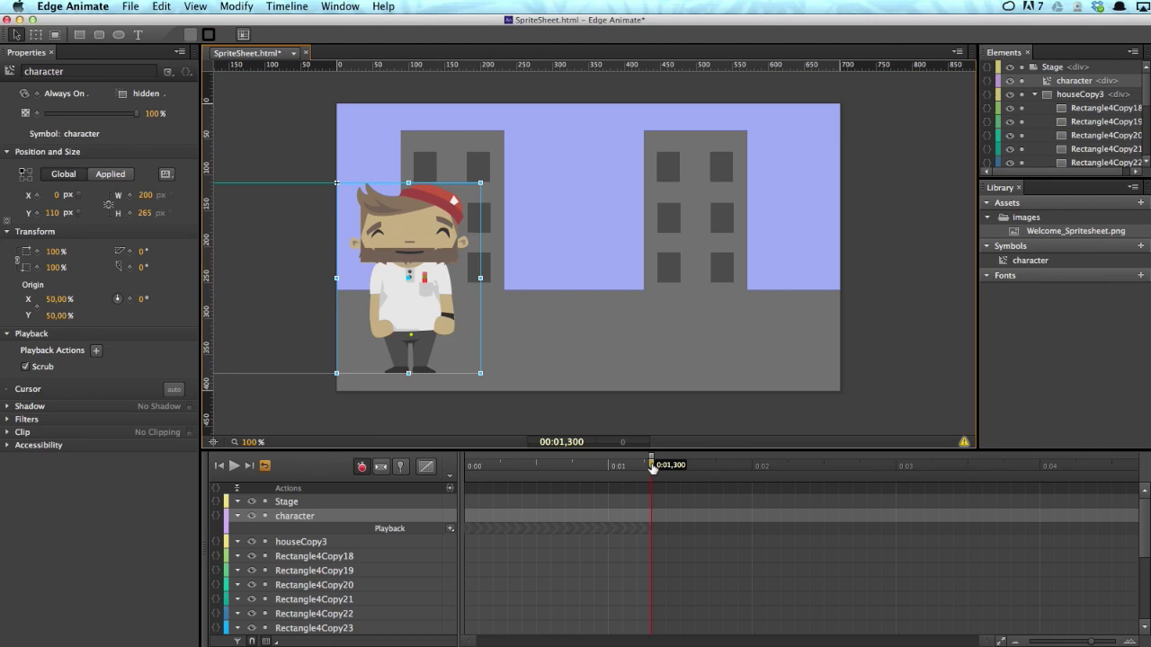
drag(652, 468, 465, 467)
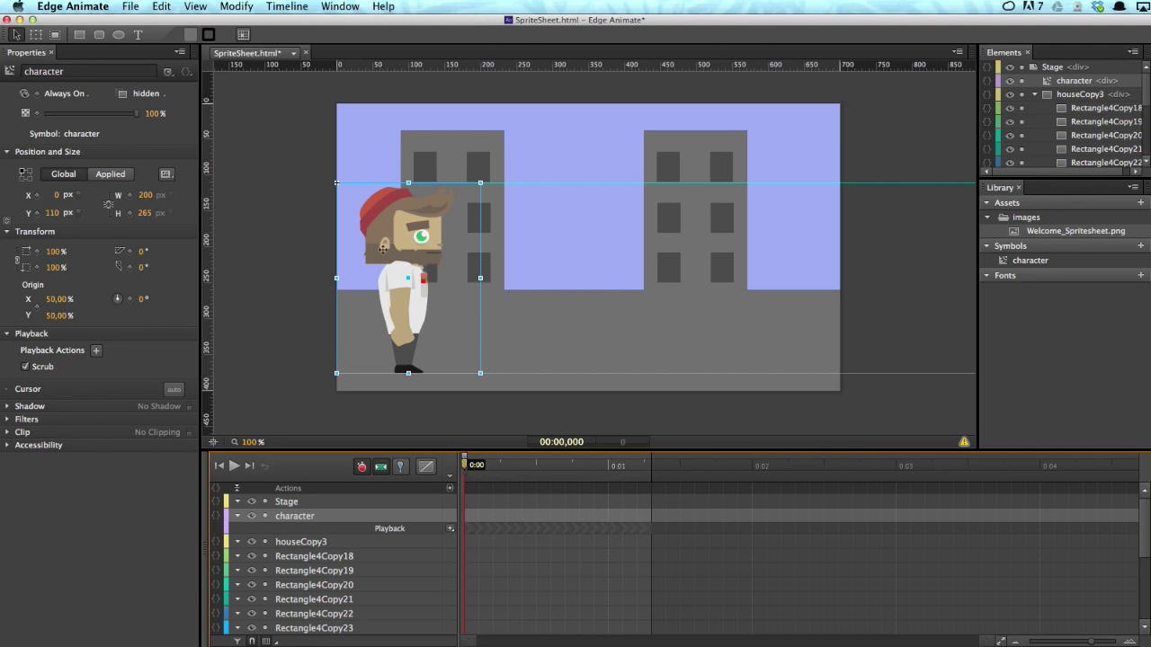
Using Pin, animate the character from -200 px off-stage left to 371 px at 0:04
drag(404, 275, 261, 270)
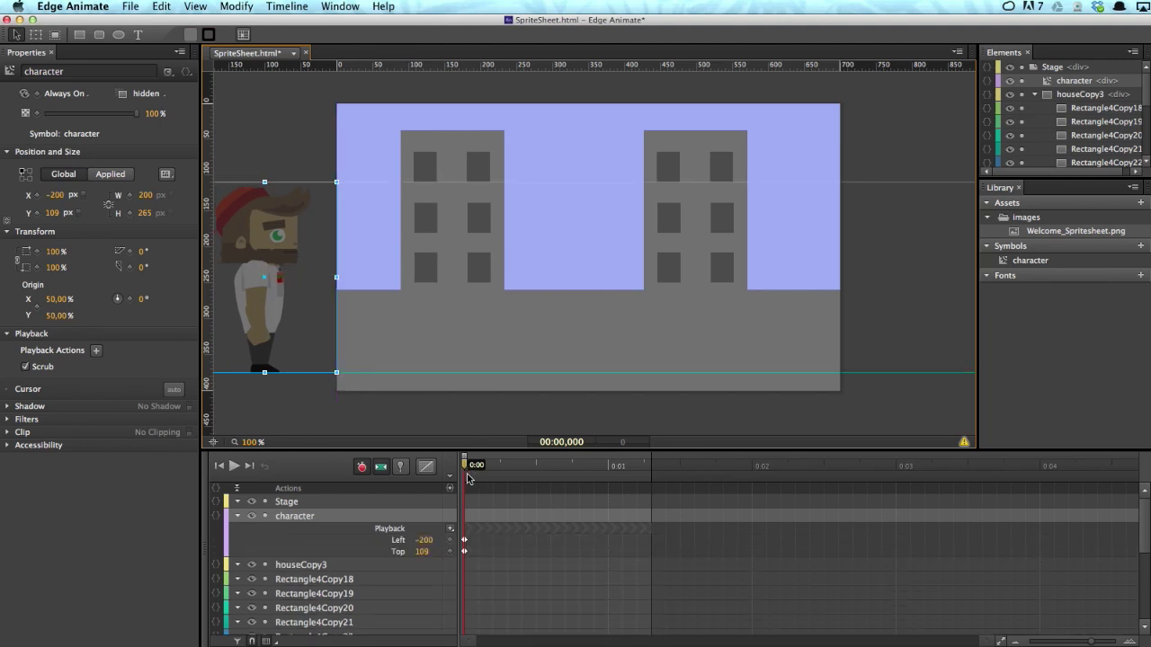
key(p)
drag(465, 465, 1040, 467)
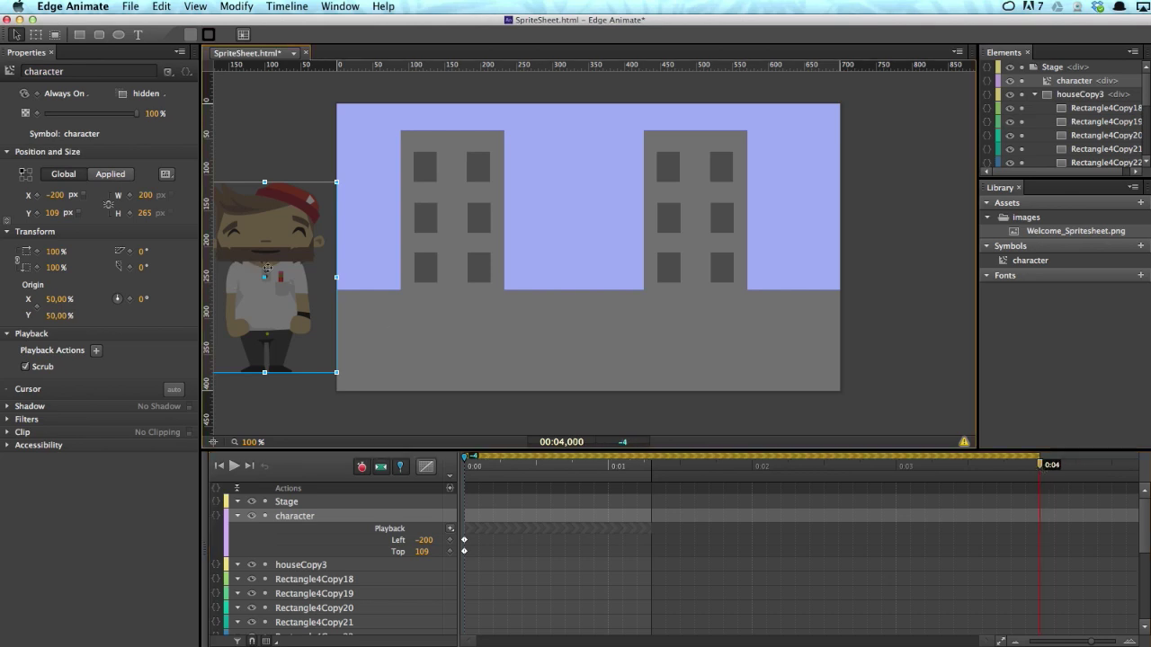
drag(267, 267, 680, 240)
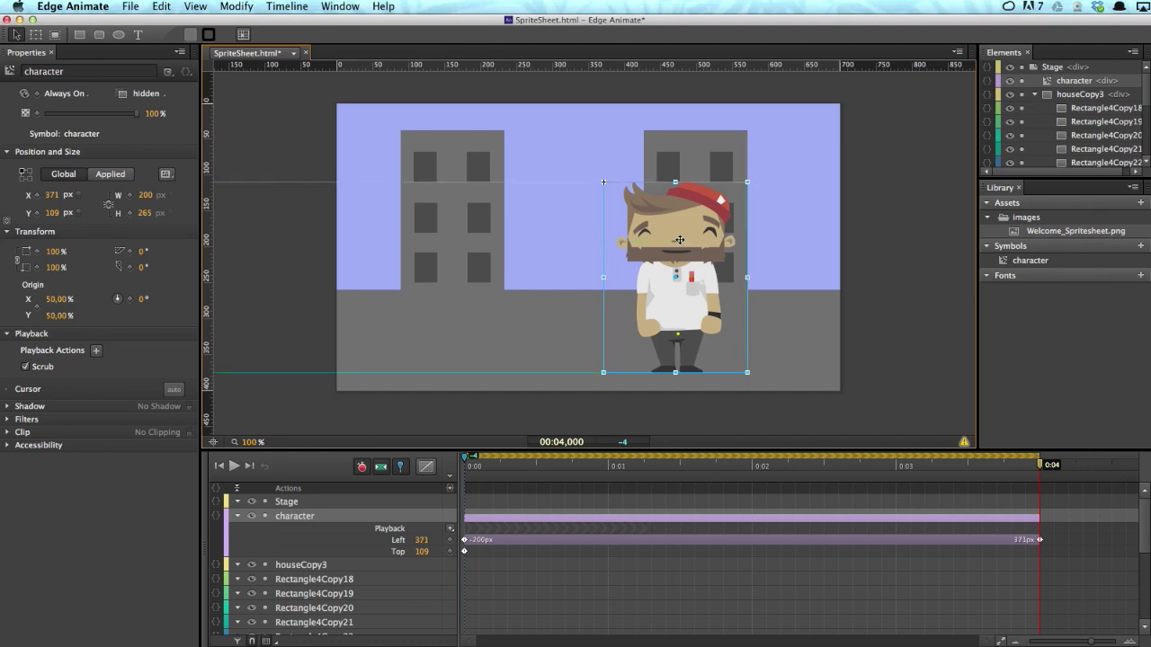
Slide both houses left over four seconds (right house 427 to 255 px), then preview in the browser
click(677, 138)
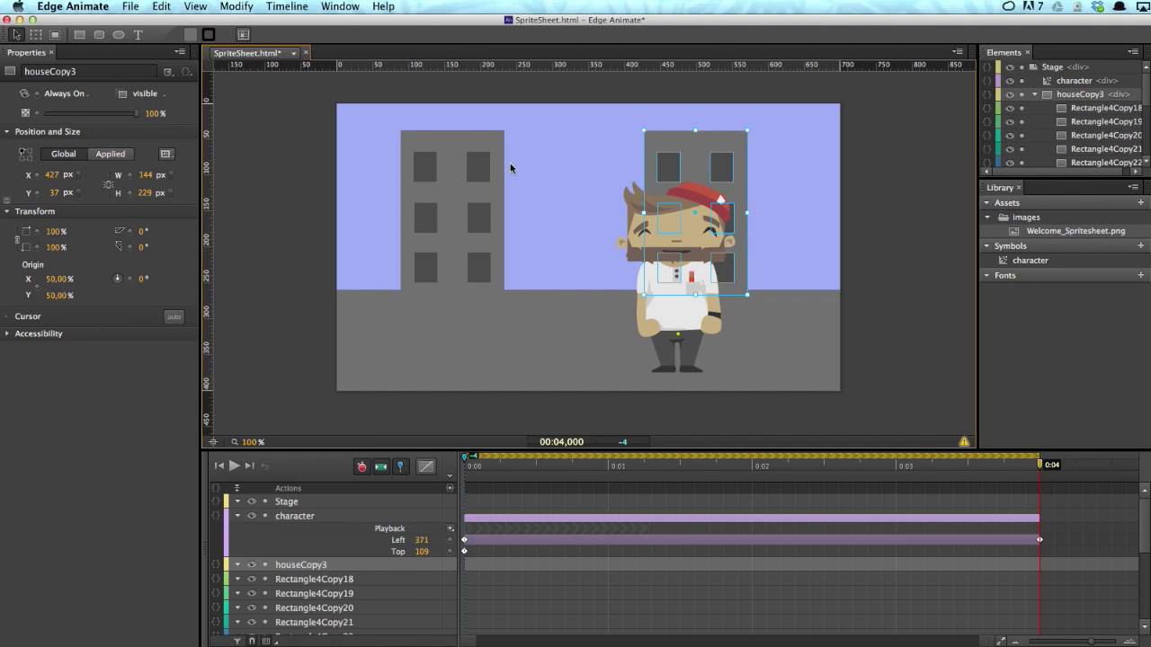
shift+click(451, 185)
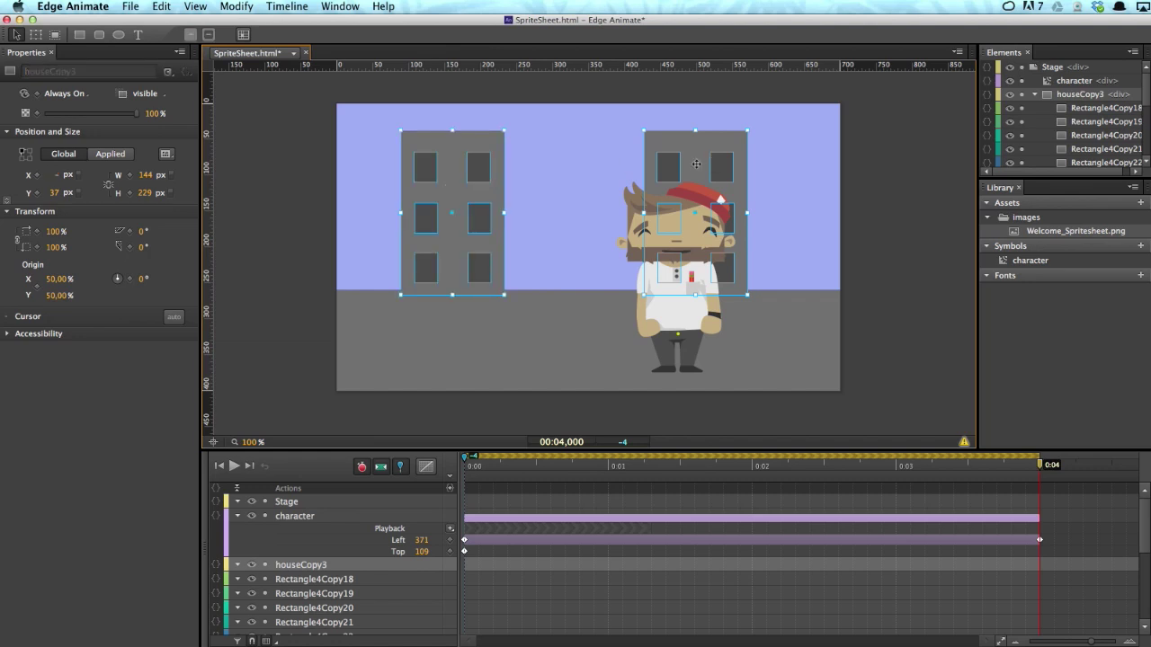
drag(696, 164, 684, 164)
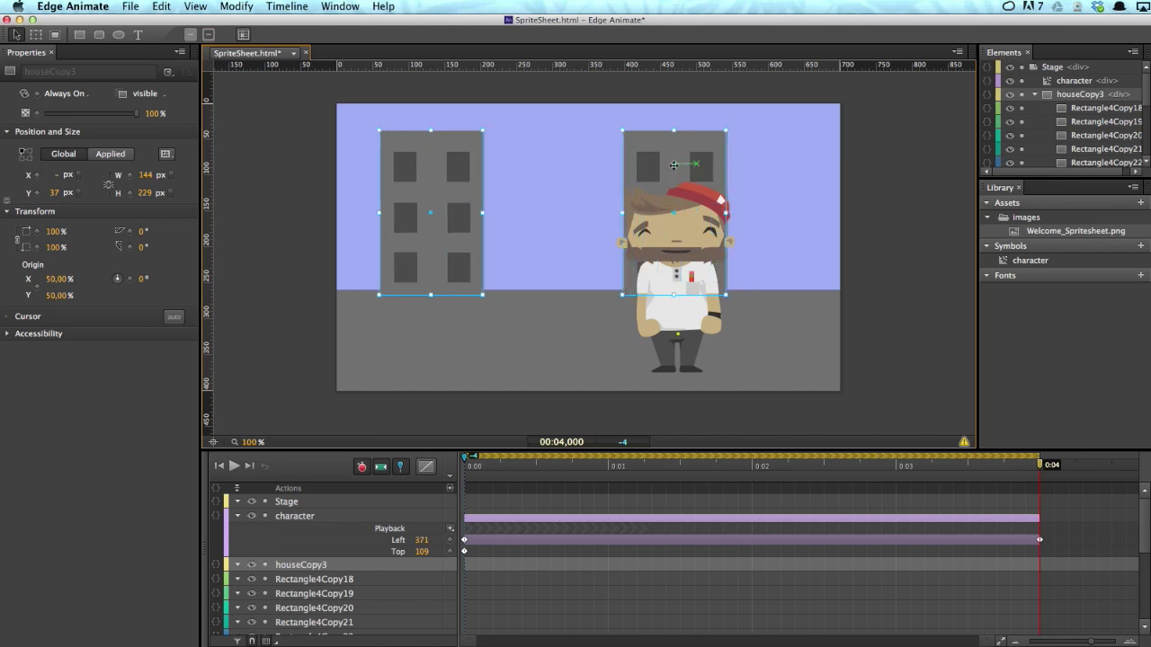
drag(674, 166, 572, 174)
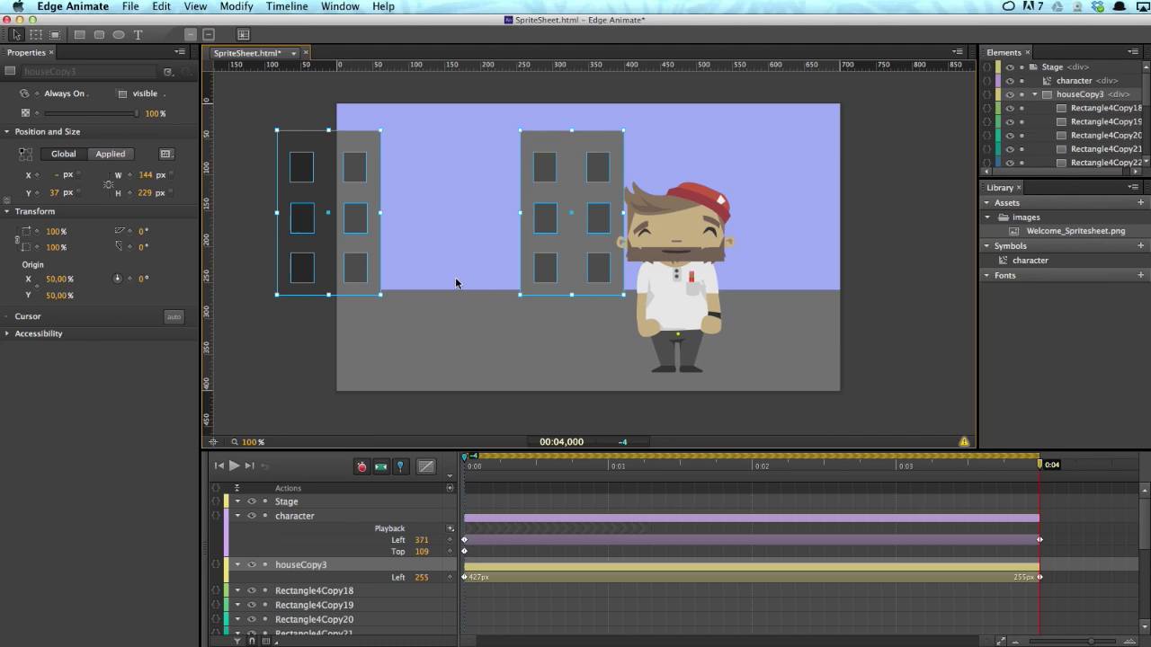
key(p)
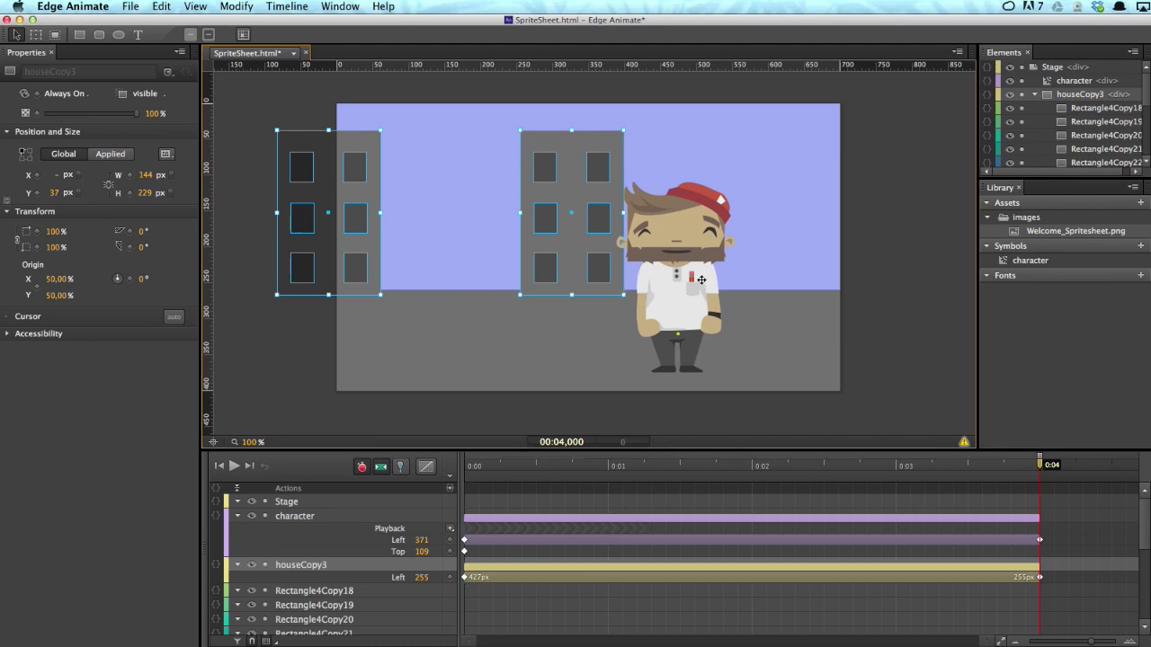
key(super+Return)
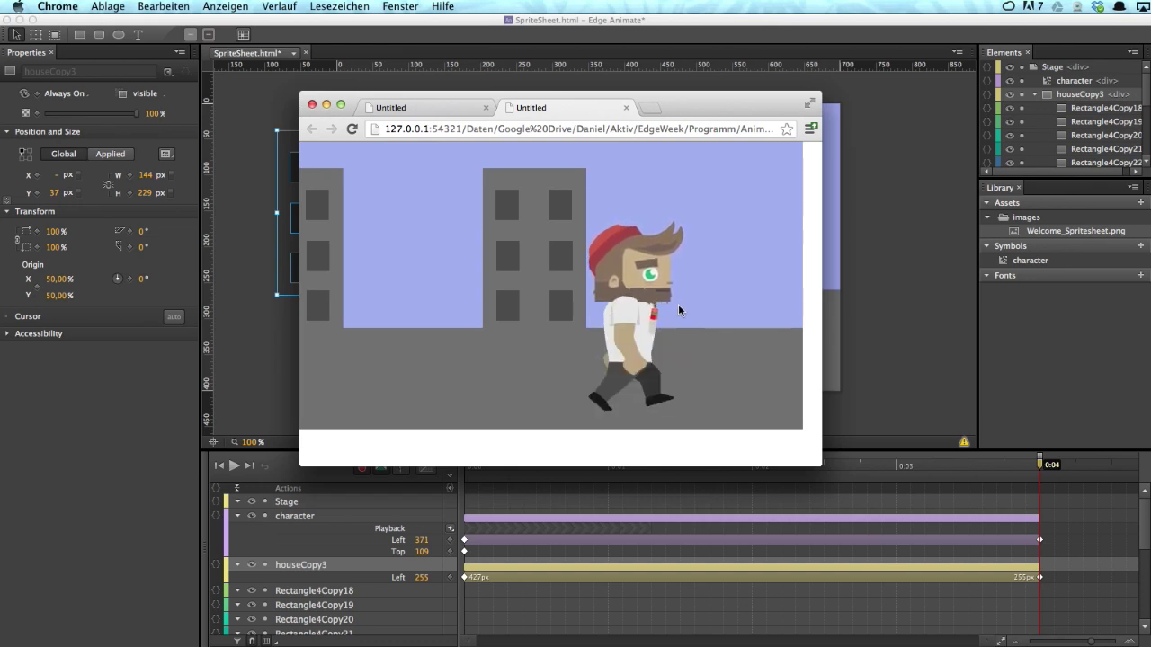
Close the Chrome preview after watching the character walk in
click(628, 109)
click(933, 256)
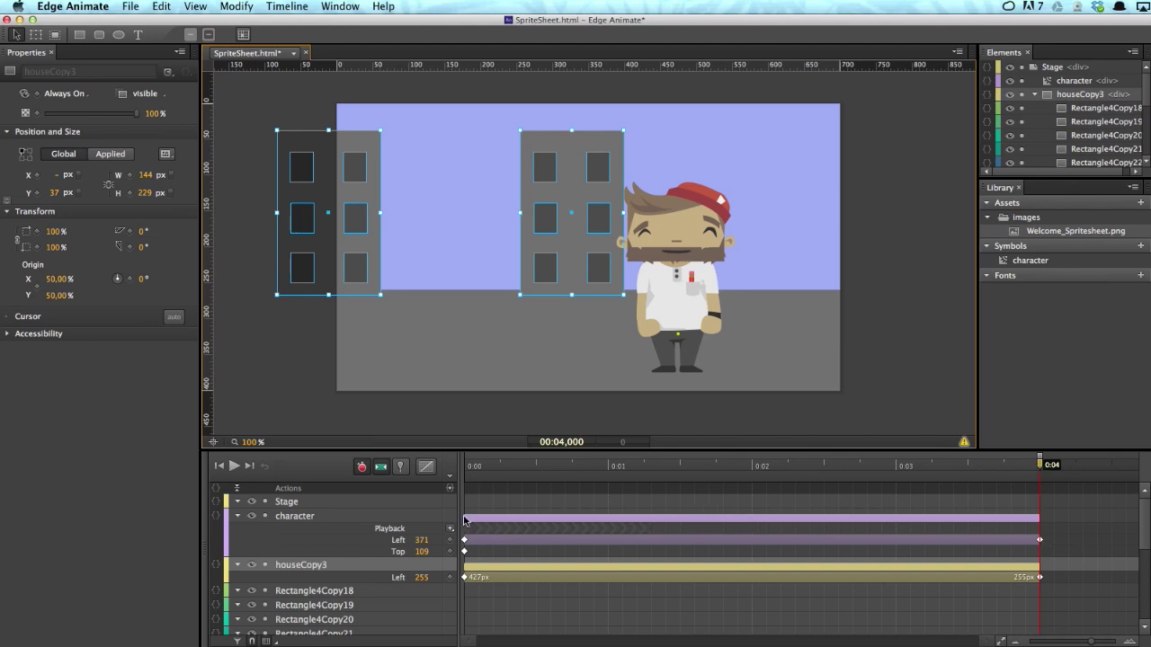
Give the character a Stop At playback action at 0:04 targeting its 'stop' label
click(419, 523)
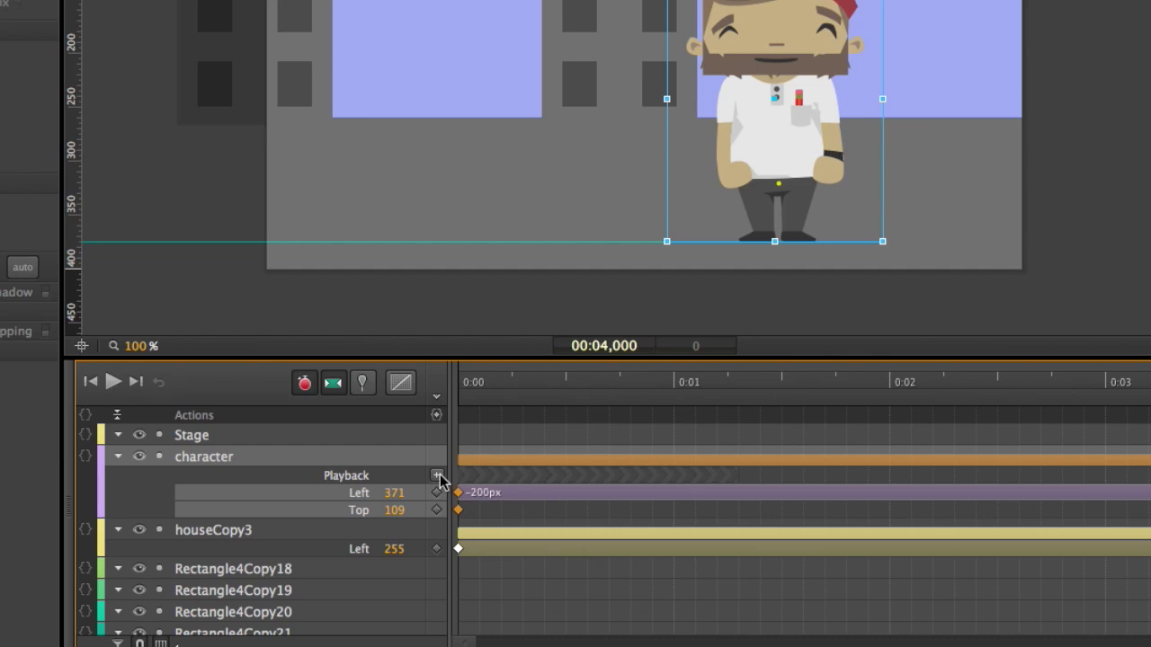
click(437, 477)
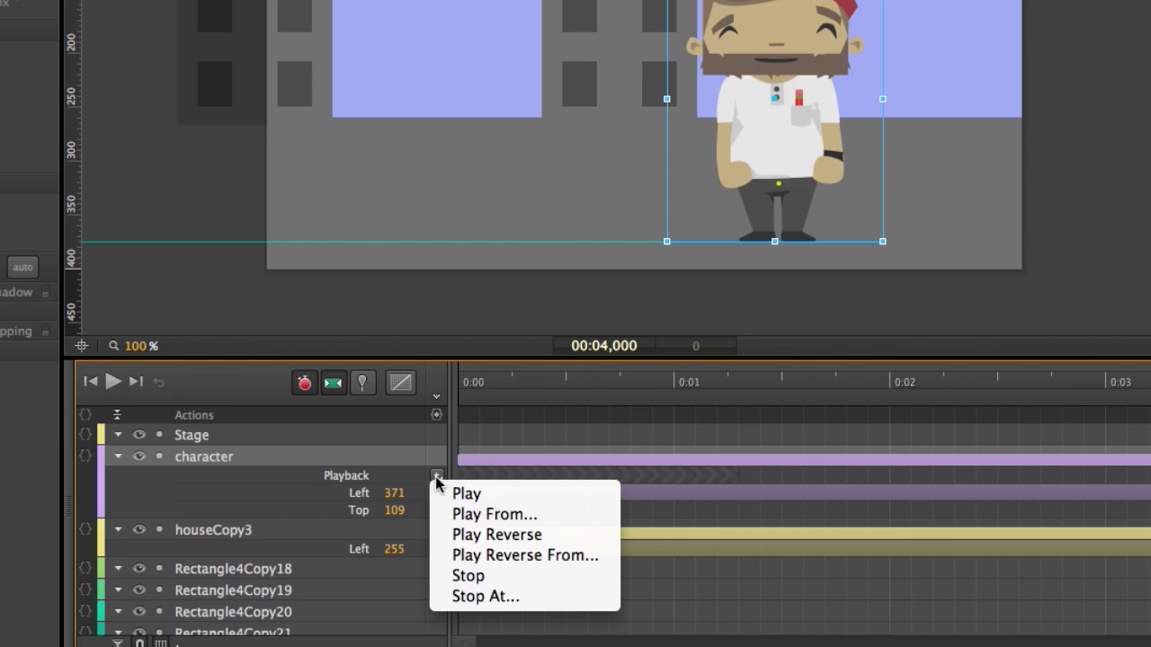
click(472, 599)
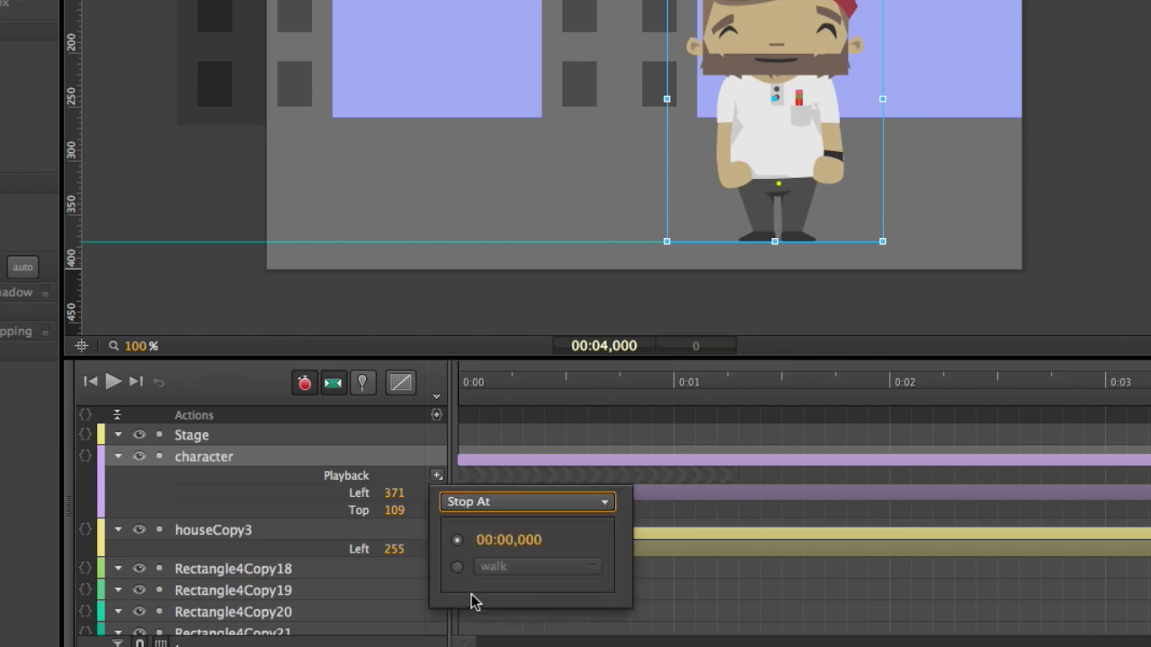
click(458, 567)
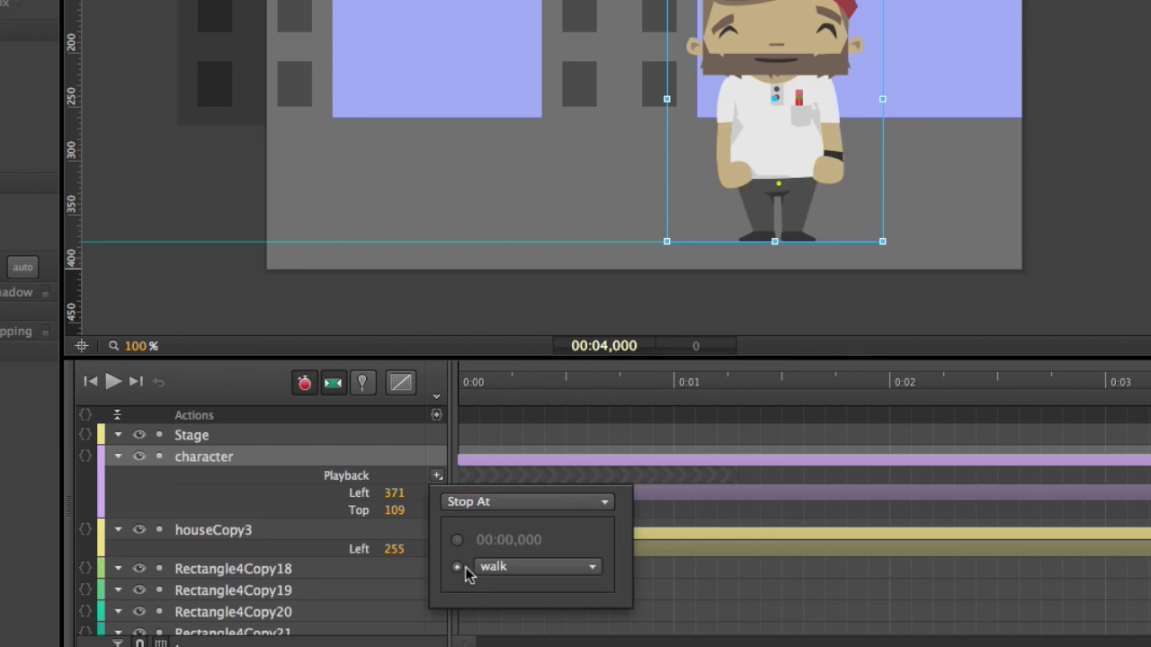
click(517, 577)
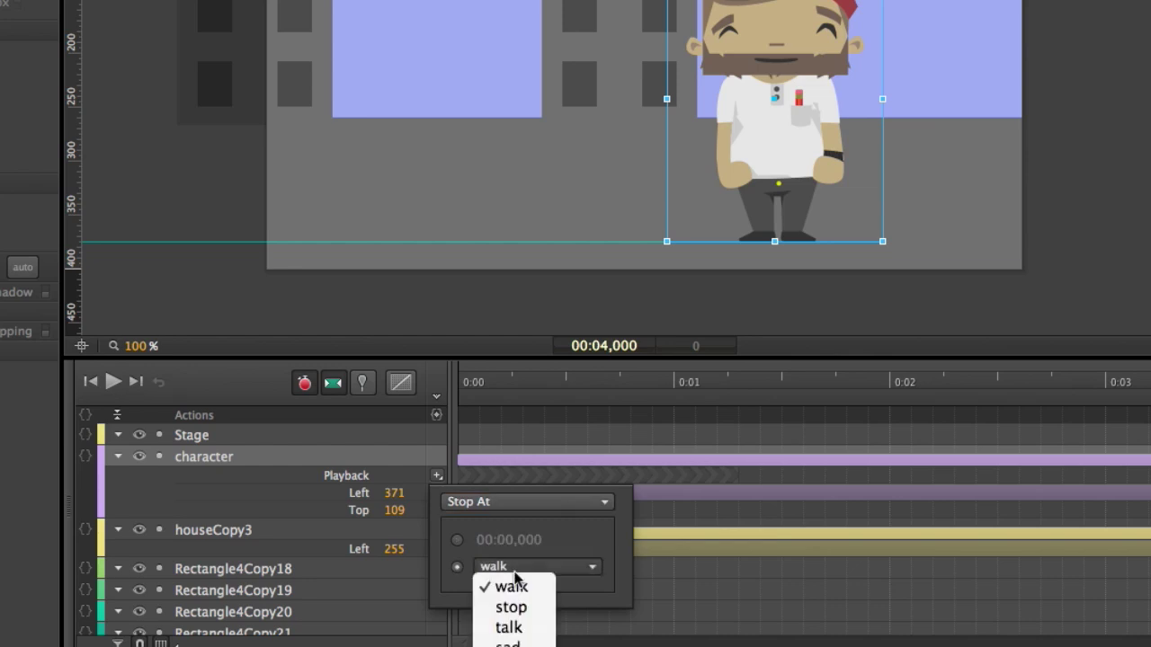
click(630, 507)
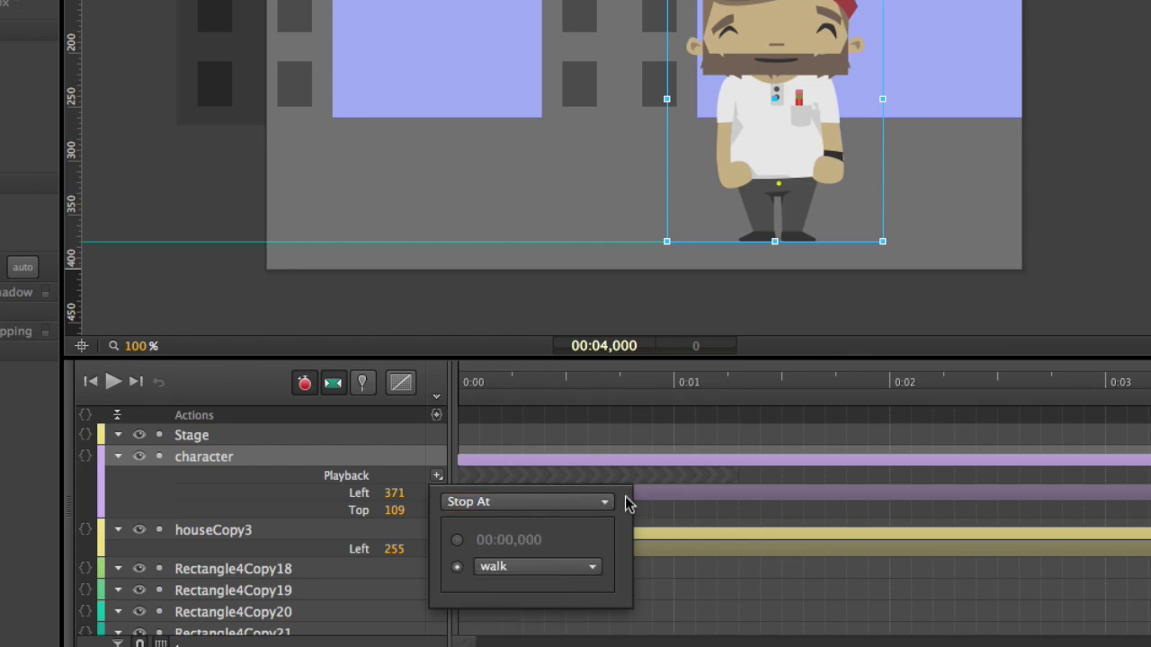
click(546, 567)
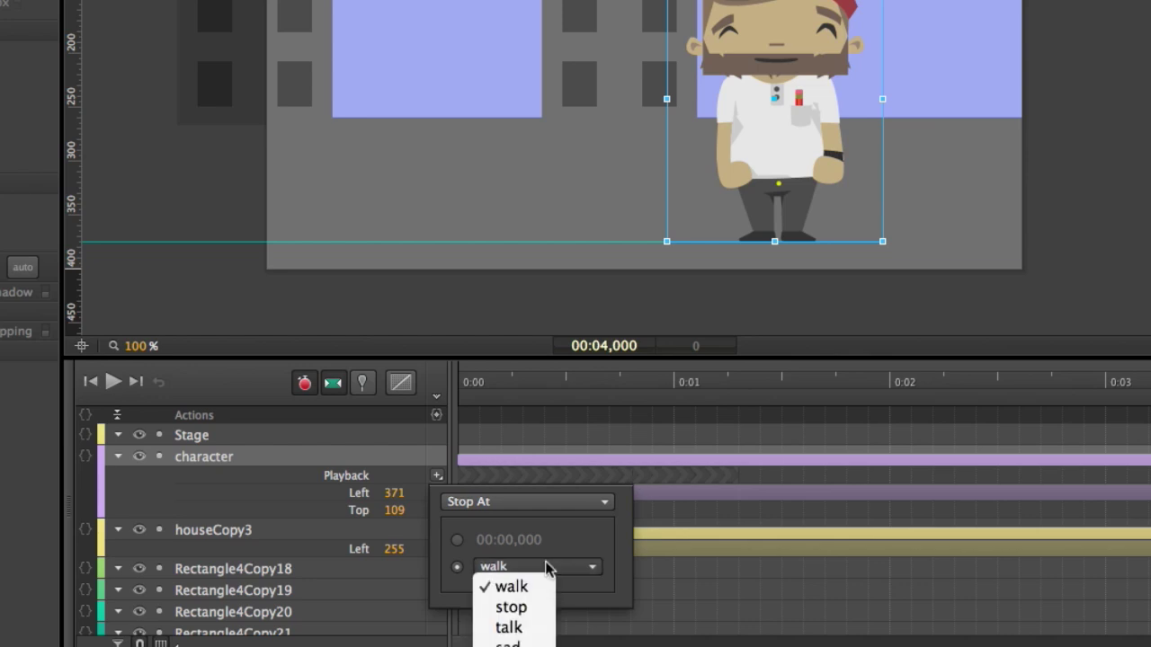
click(531, 609)
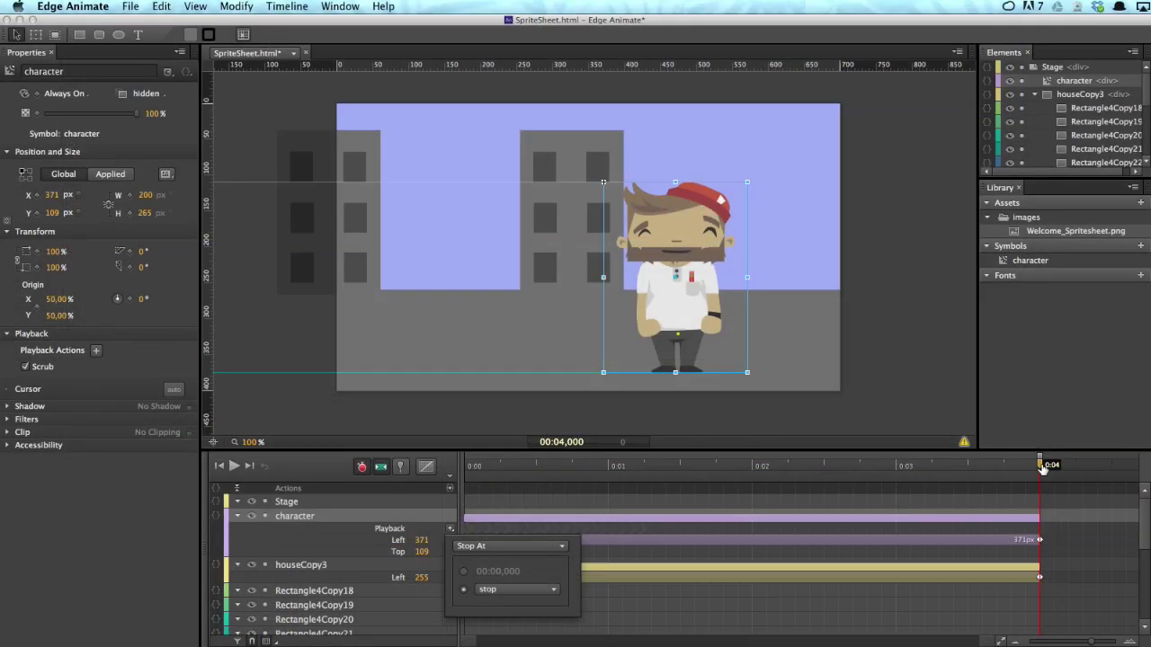
Add a Stop At action at 0:04,500 targeting the 'sad' label, then move to 4.9 seconds
click(1041, 468)
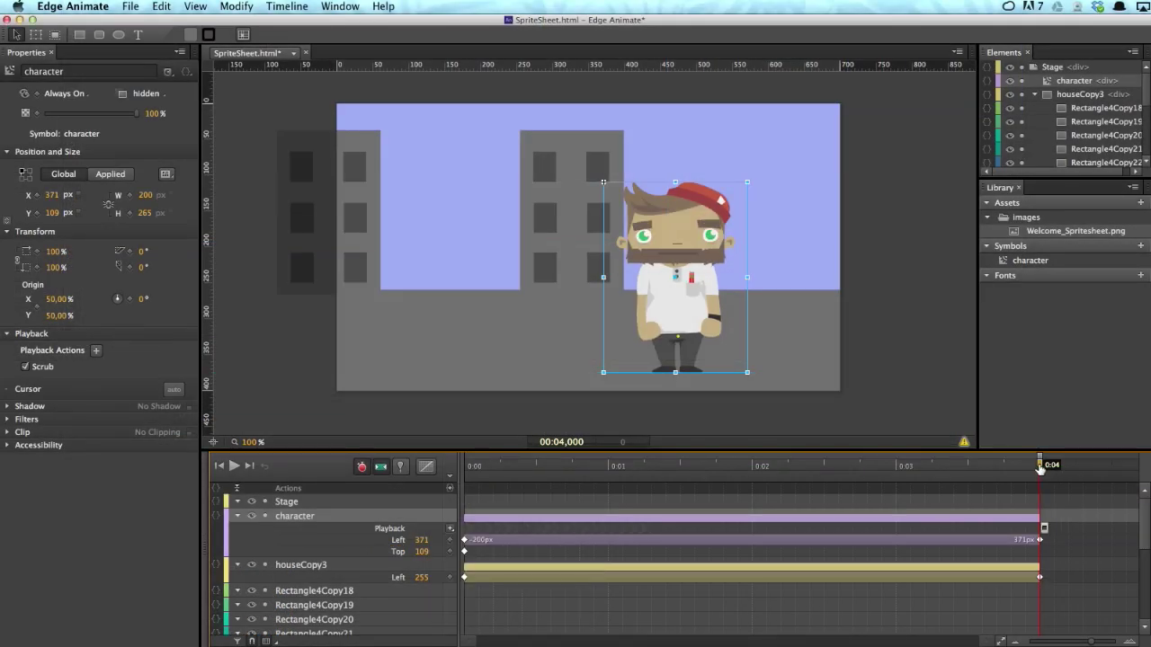
drag(1041, 468, 1113, 465)
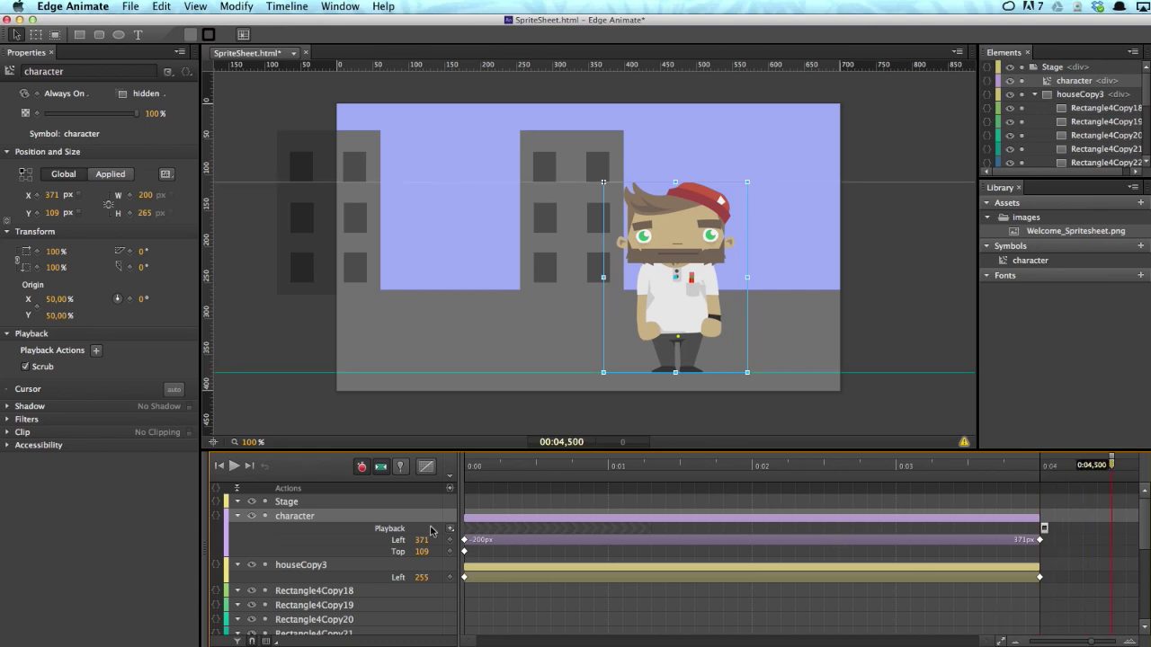
click(450, 529)
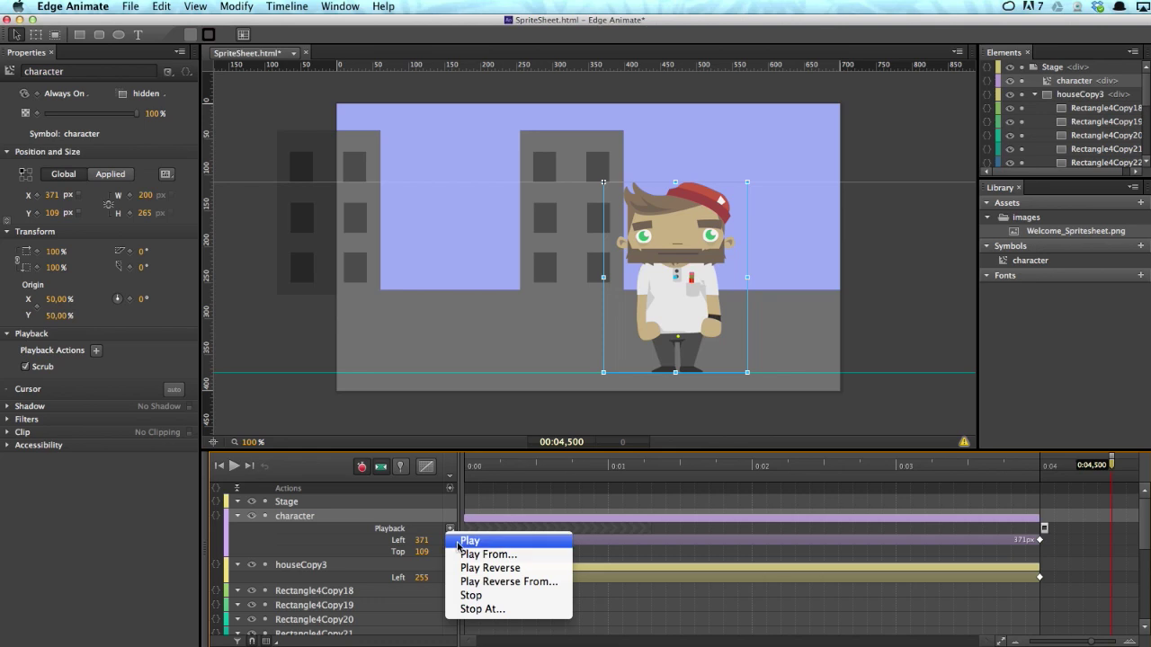
click(475, 611)
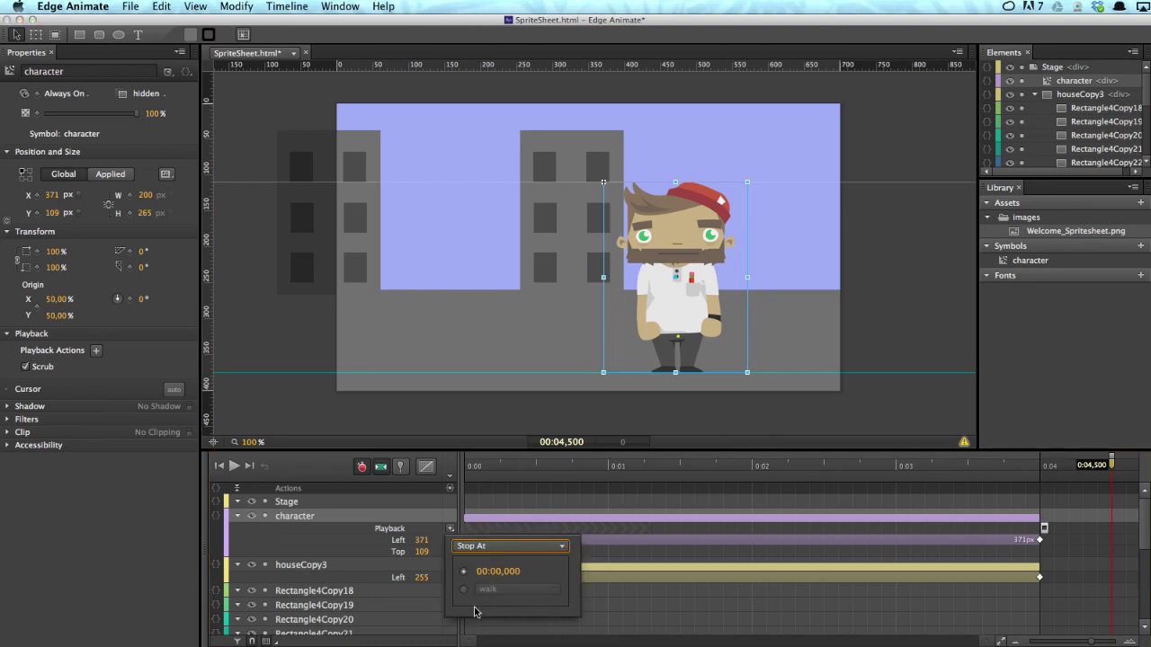
click(463, 589)
click(490, 591)
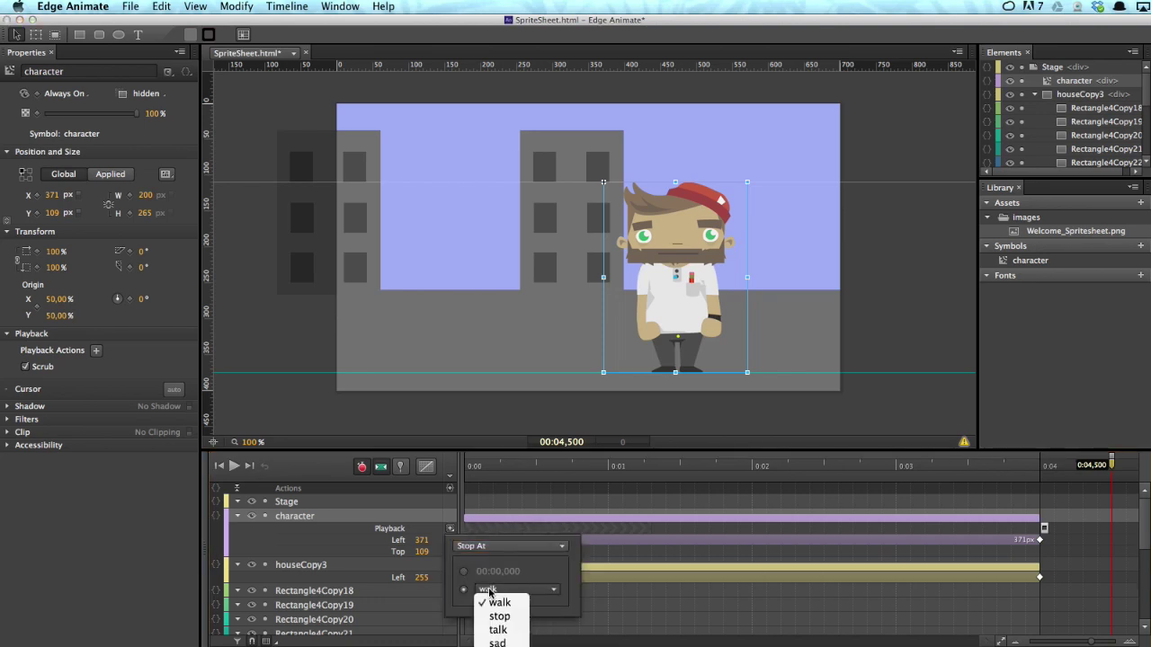
click(500, 642)
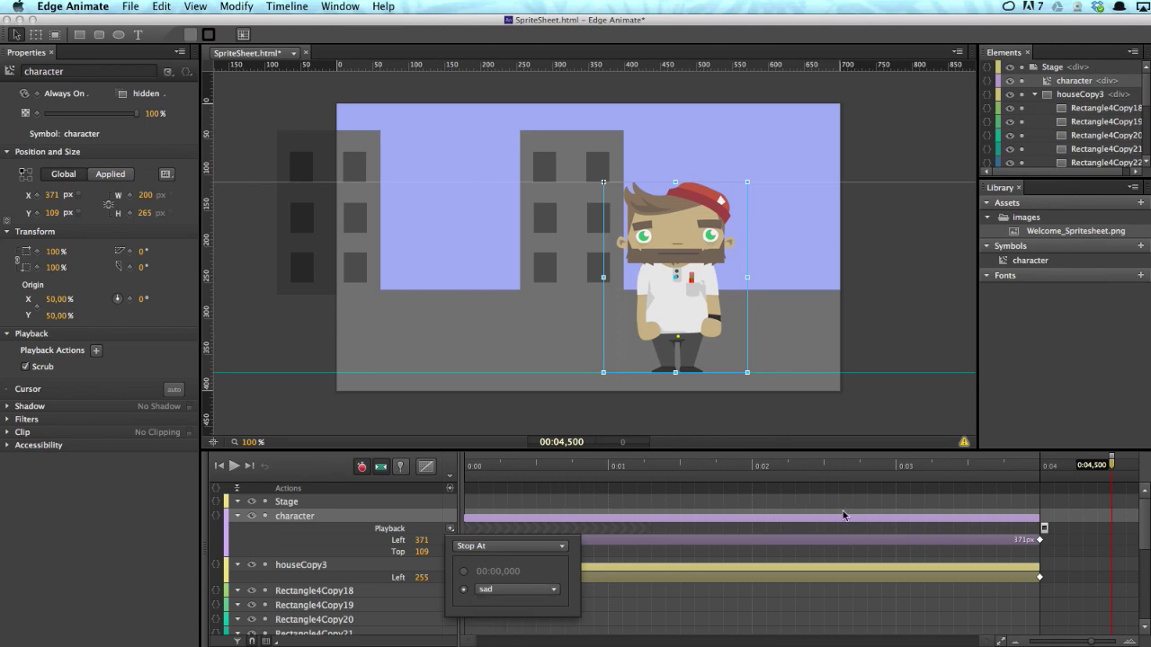
click(1112, 467)
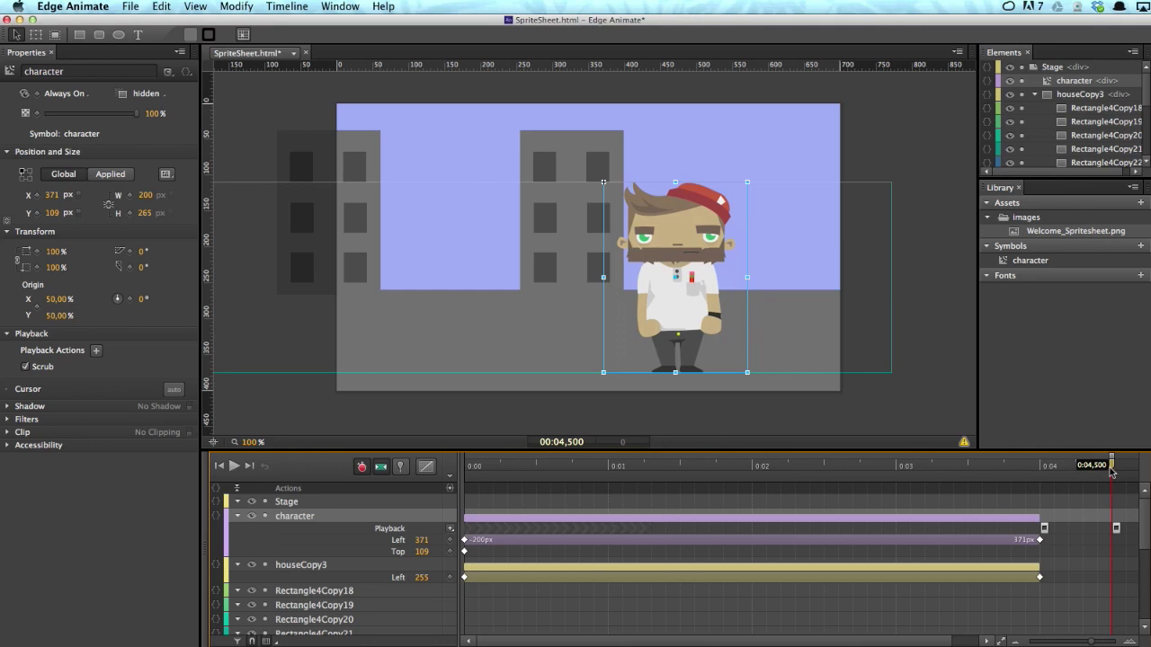
scroll(1079, 544, right, 2)
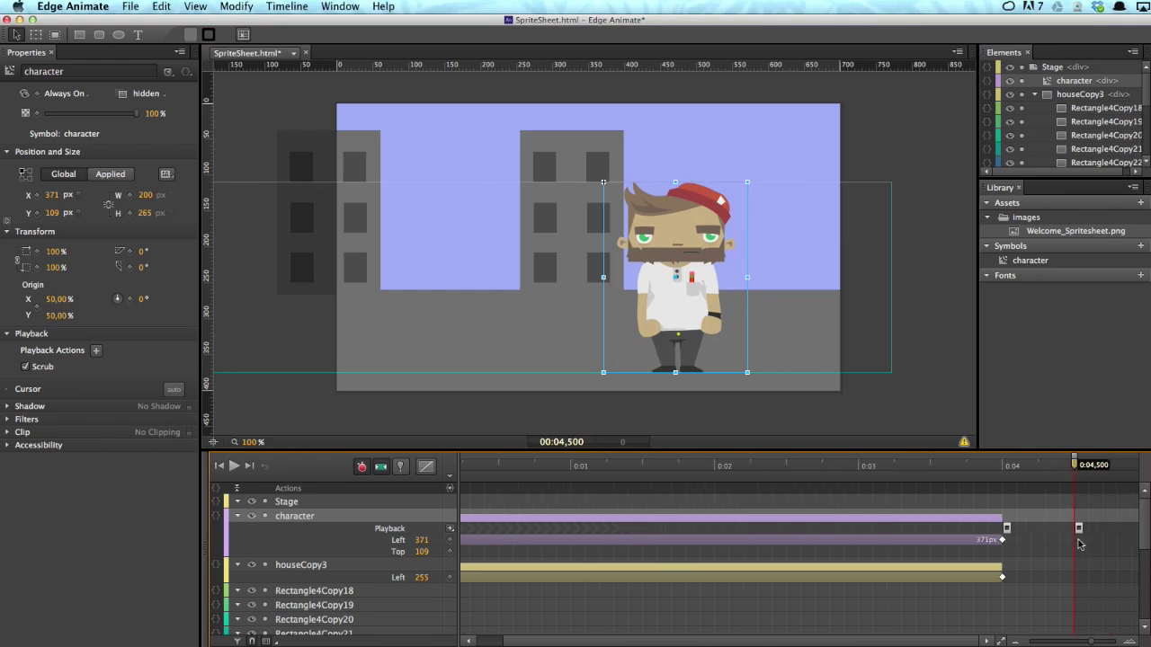
drag(1075, 468, 1131, 467)
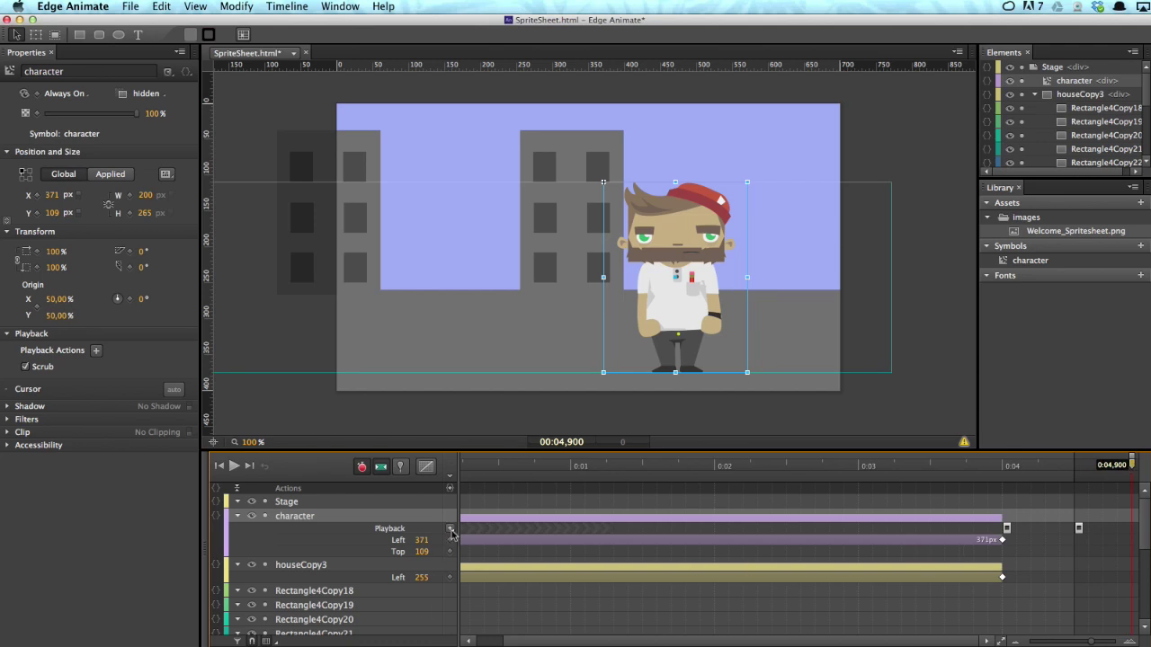
Add a Stop At action at 0:04,900 targeting the character's talk label
click(450, 528)
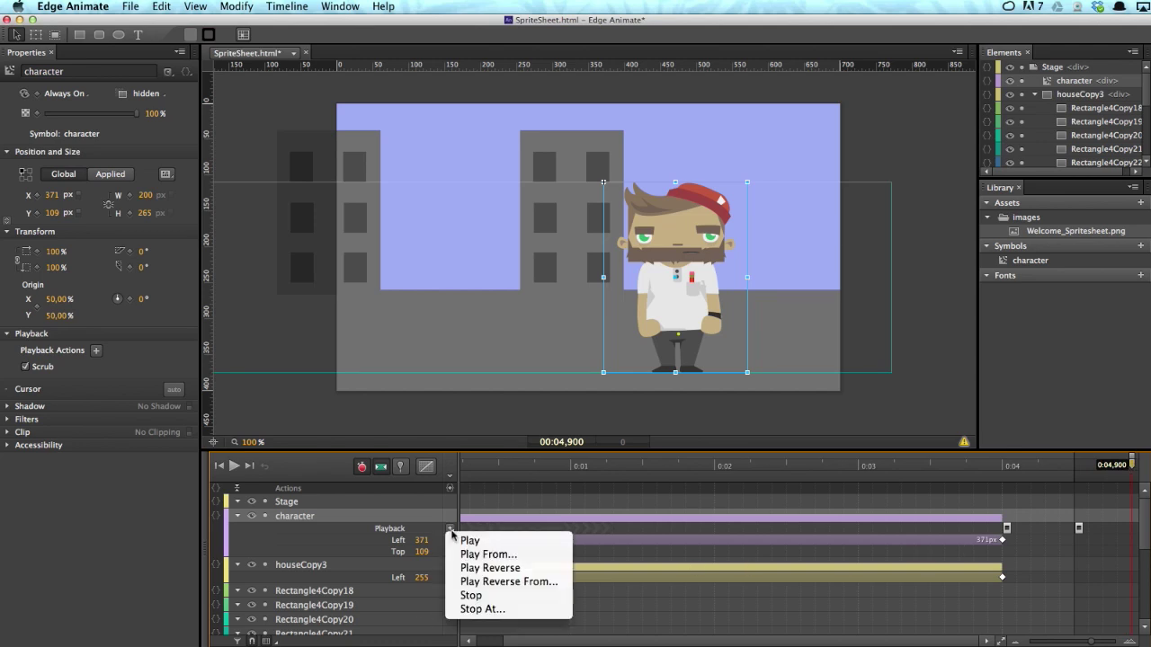
click(477, 610)
click(463, 590)
click(508, 590)
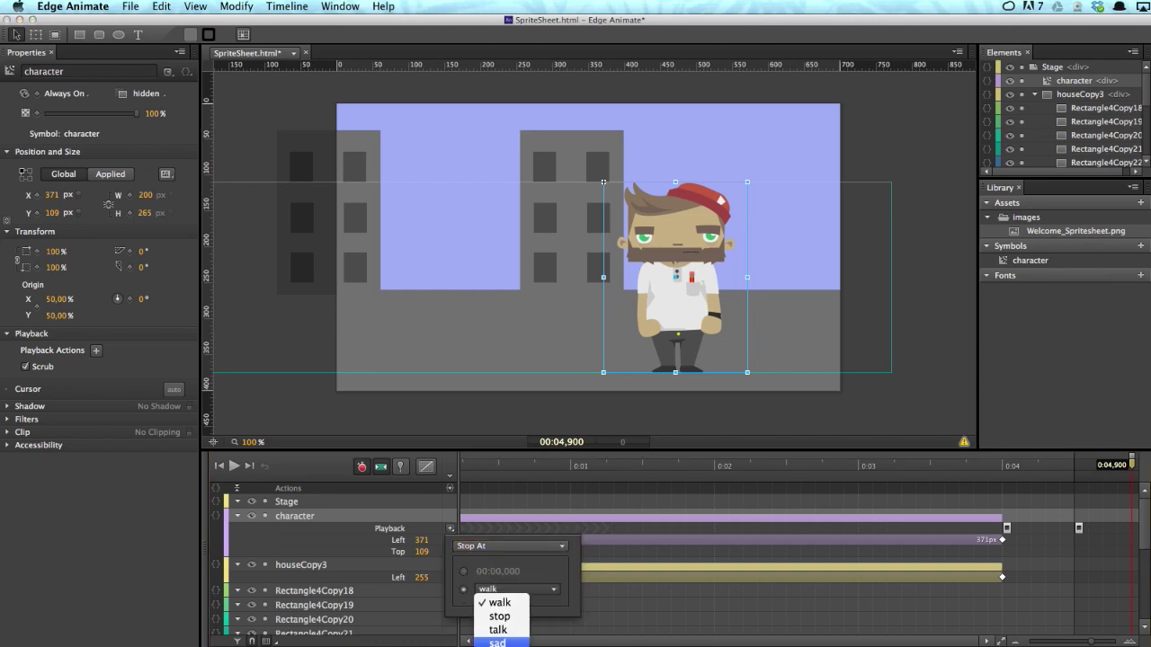
click(498, 629)
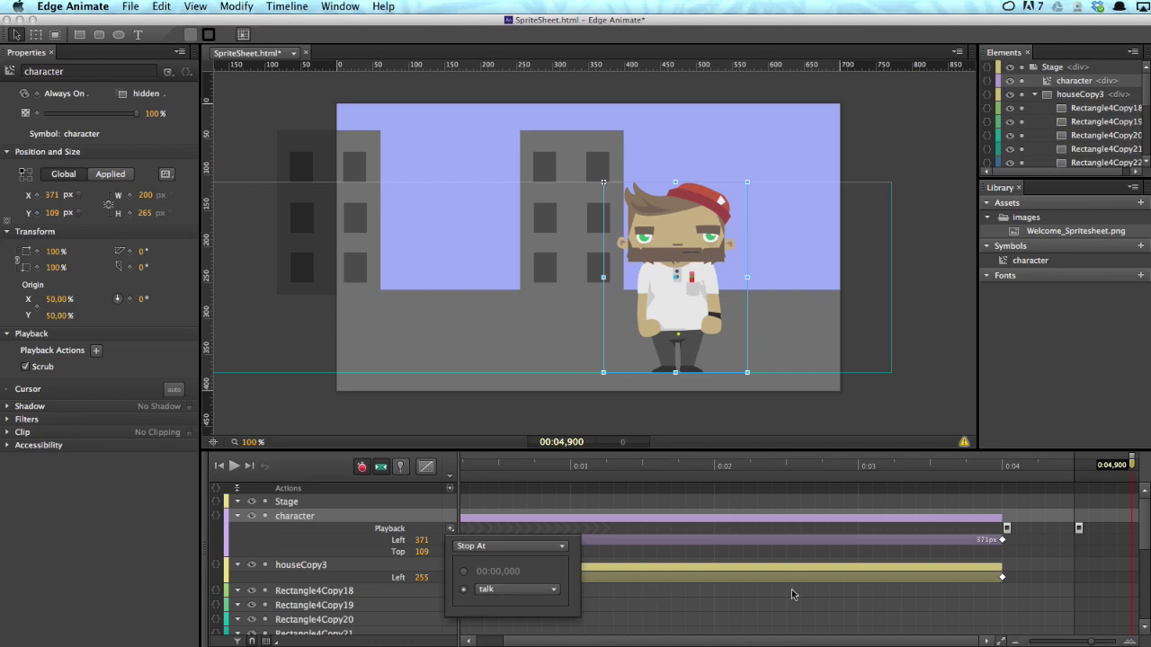
click(1131, 467)
Add a Stop At action at 0:05,200 targeting the character's stop label
scroll(1057, 560, right, 2)
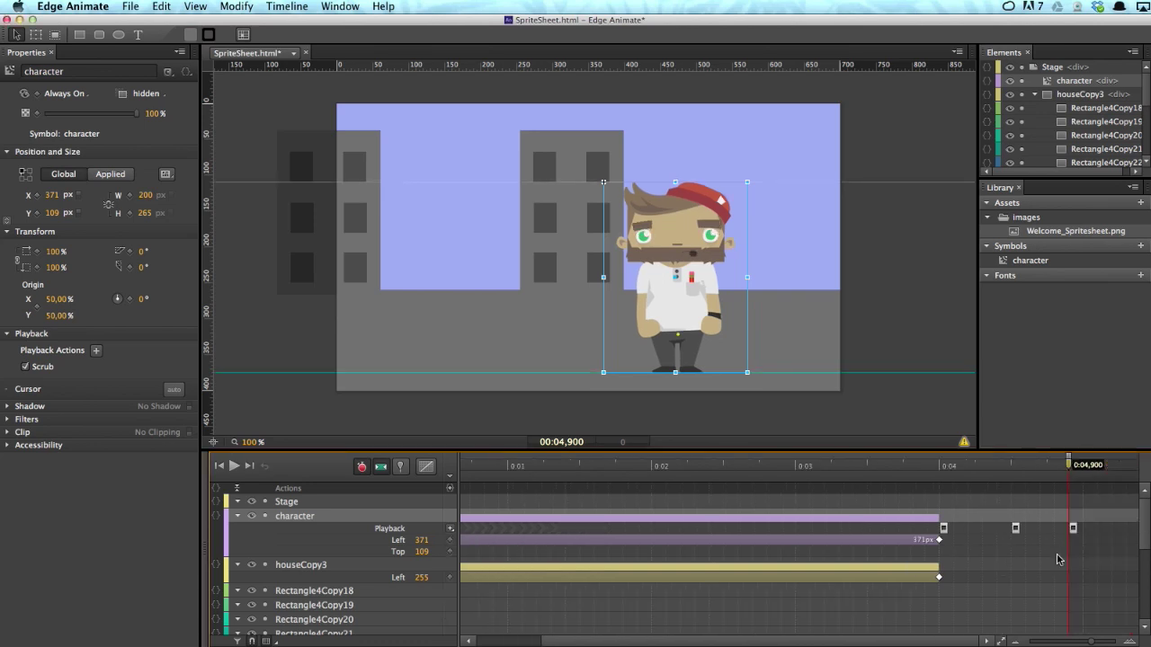
drag(1078, 465, 1112, 465)
click(450, 532)
click(491, 610)
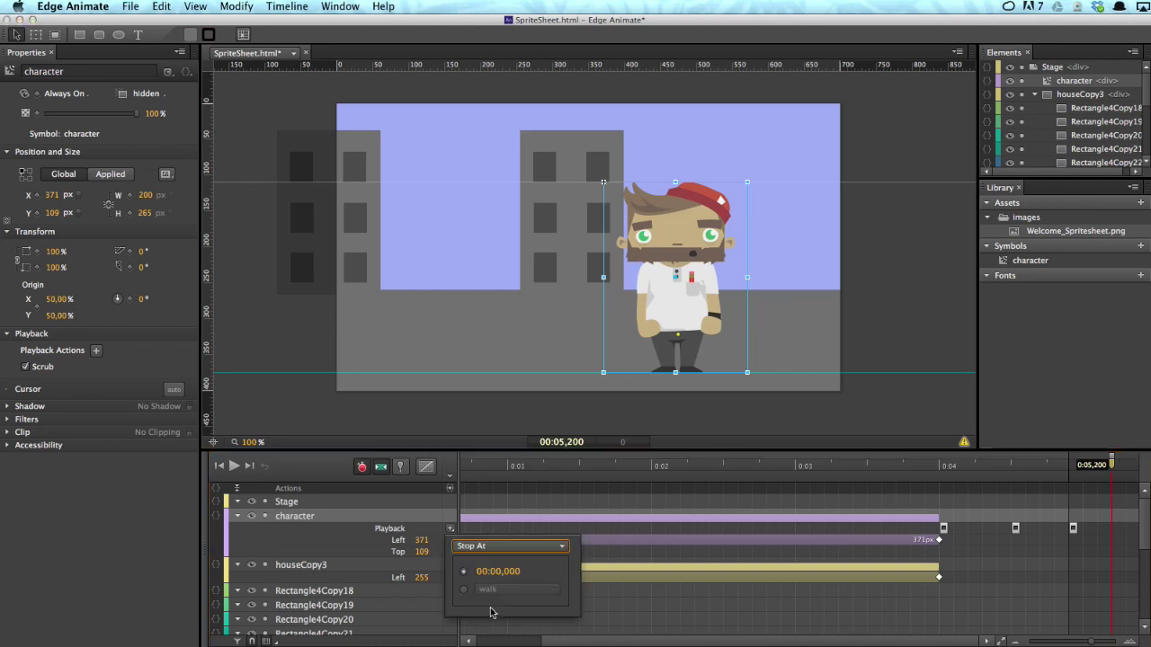
click(463, 590)
click(490, 590)
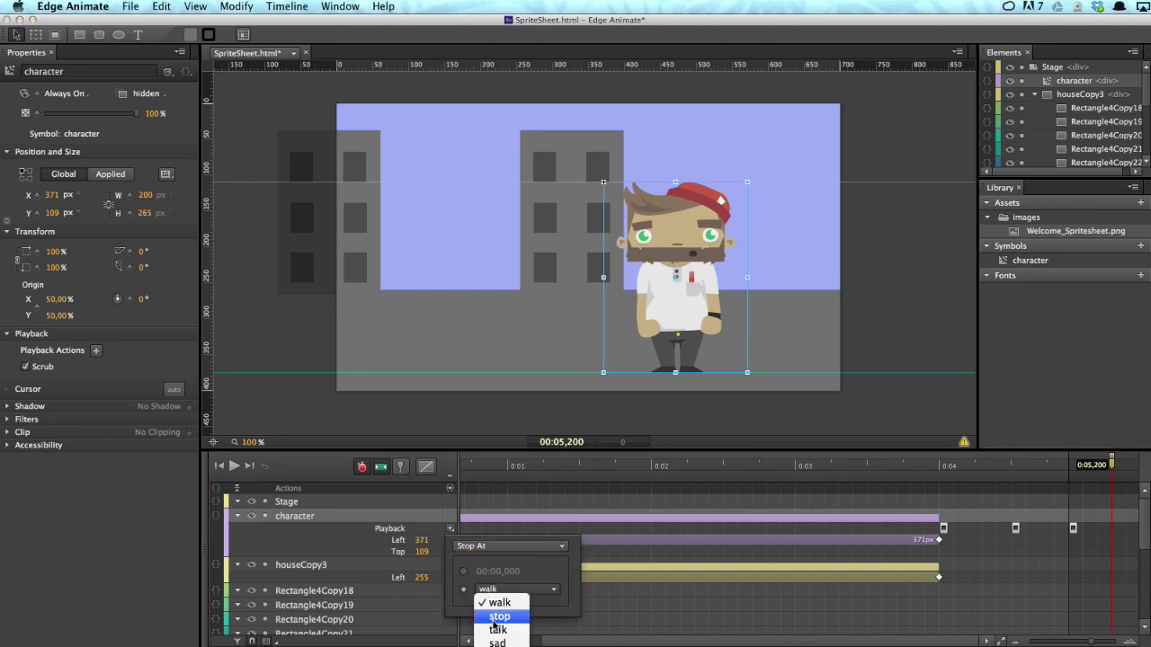
click(497, 618)
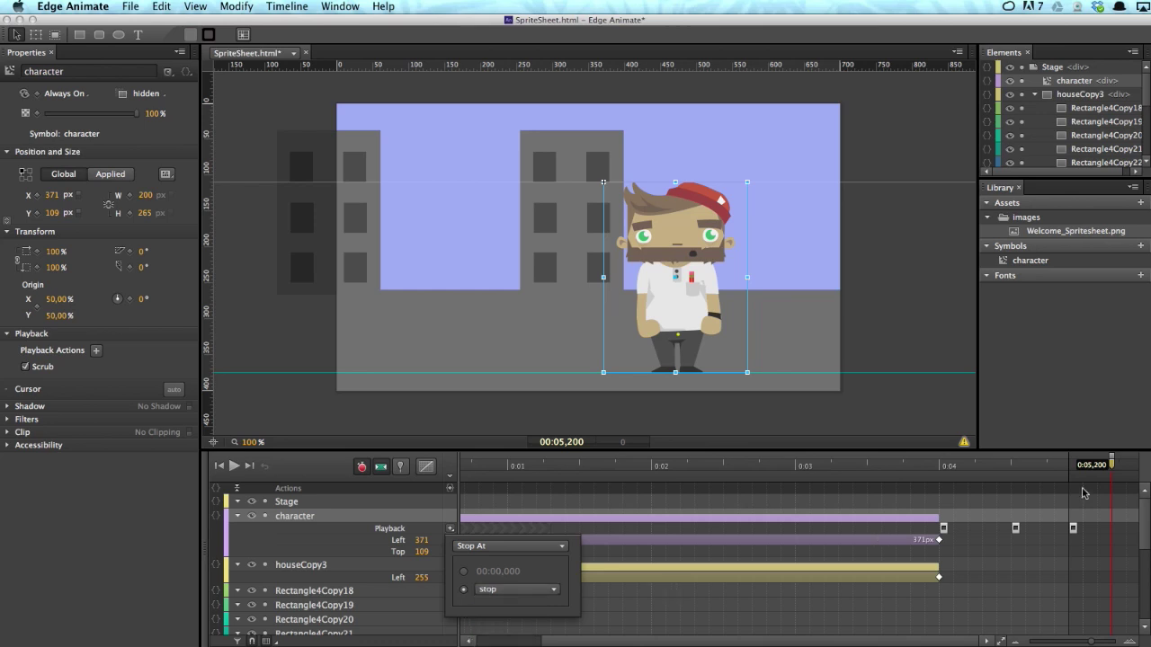
click(1112, 468)
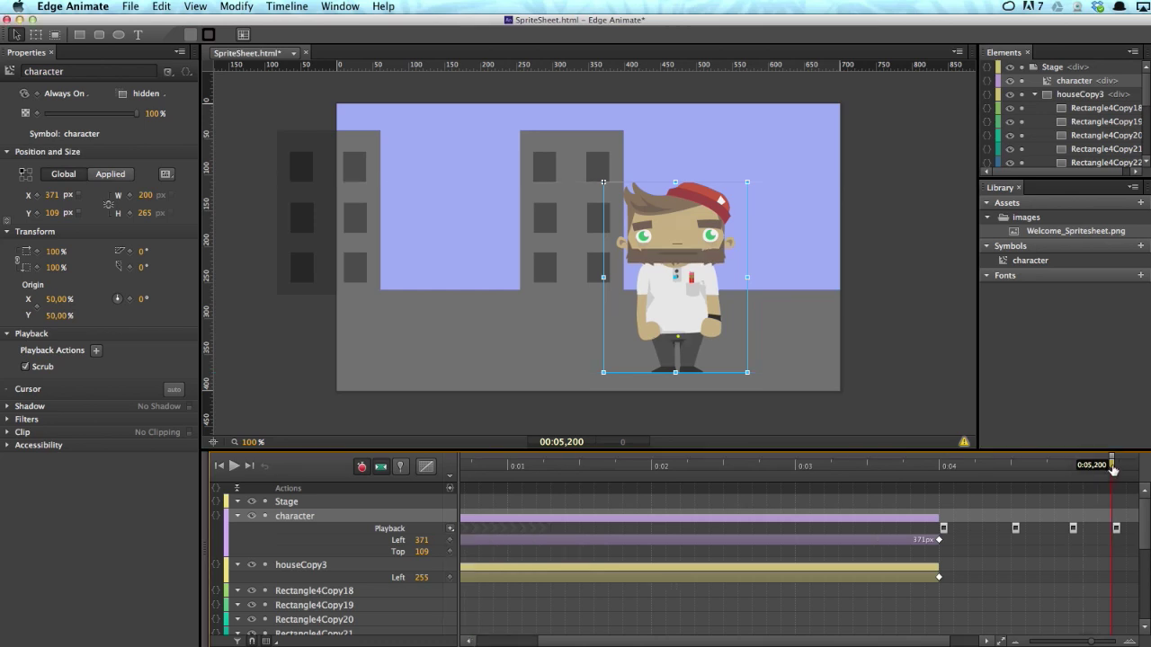
Copy playback actions into 0.1 s steps from 0:05,400 to about 0:05,800, alternating sprite frames
click(1073, 528)
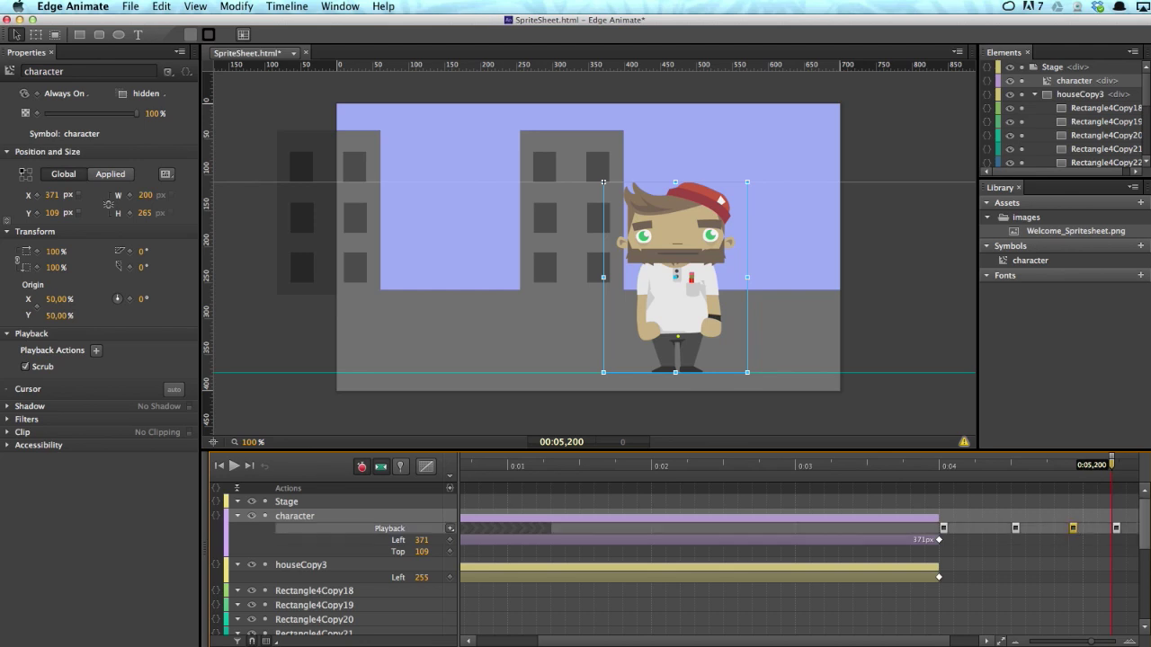
mouse_move(1118, 466)
mouse_down()
mouse_move(1129, 468)
mouse_move(1119, 468)
mouse_up()
click(1104, 467)
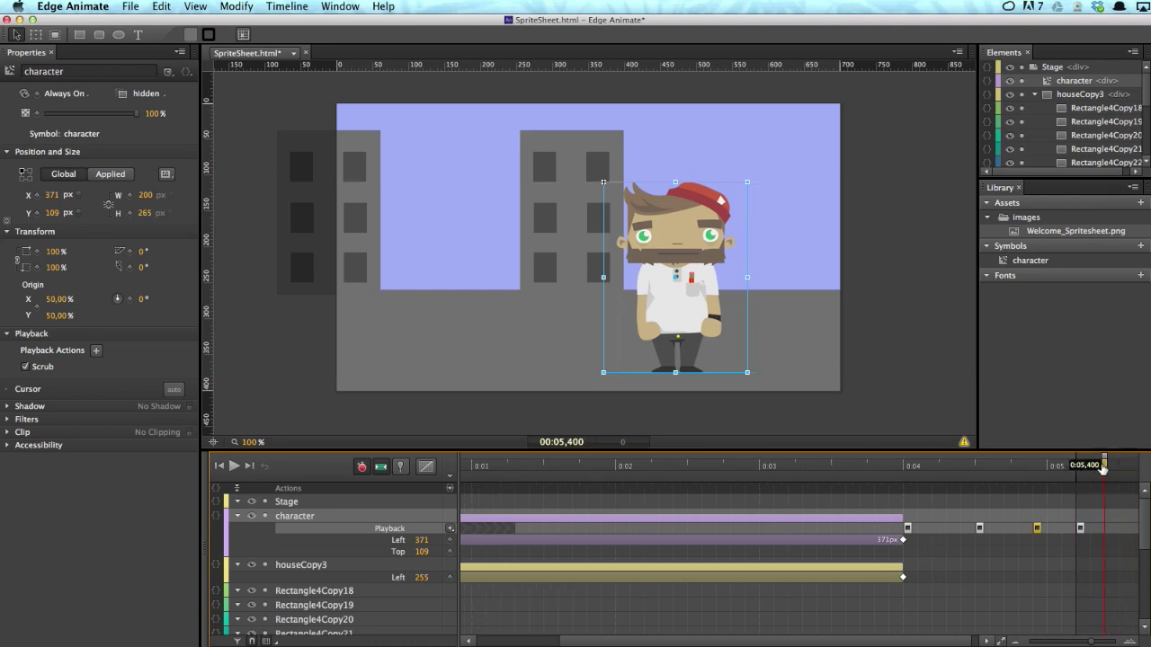
click(1080, 527)
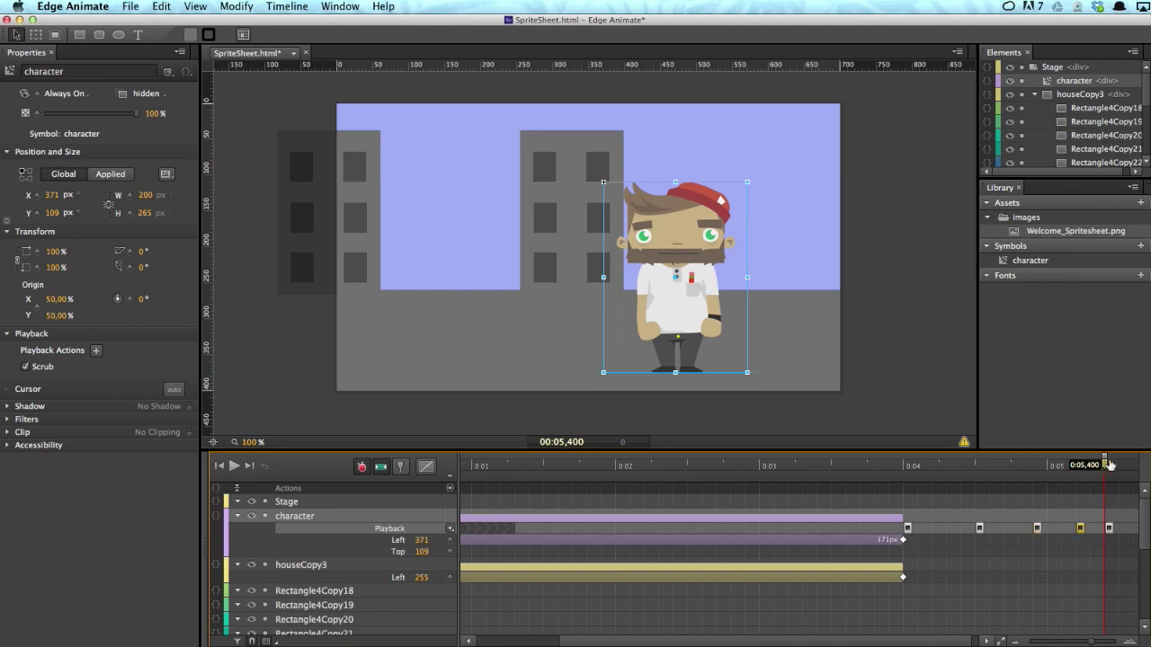
drag(1106, 465, 1119, 465)
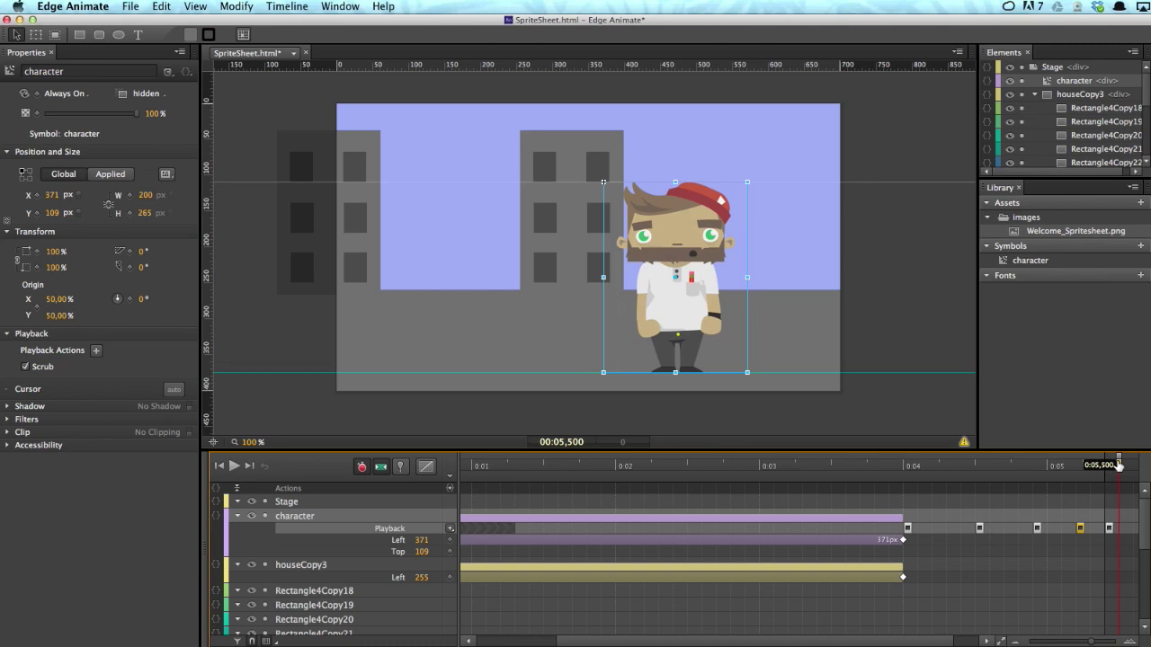
click(1110, 527)
drag(1120, 466, 1132, 467)
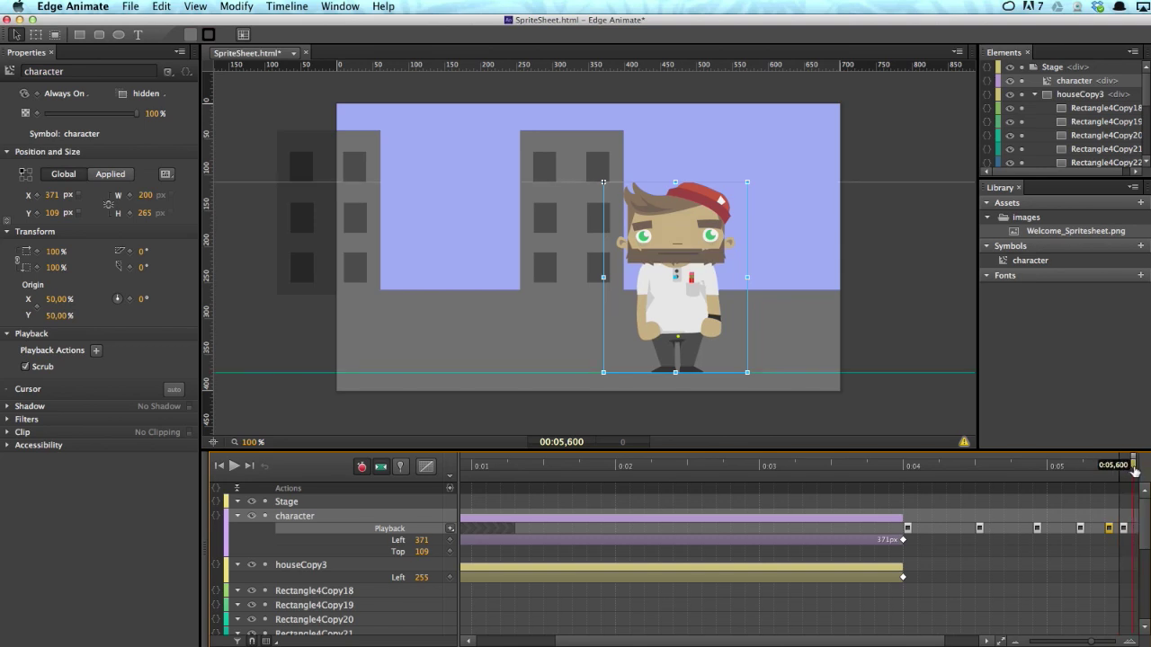
scroll(1115, 502, right, 3)
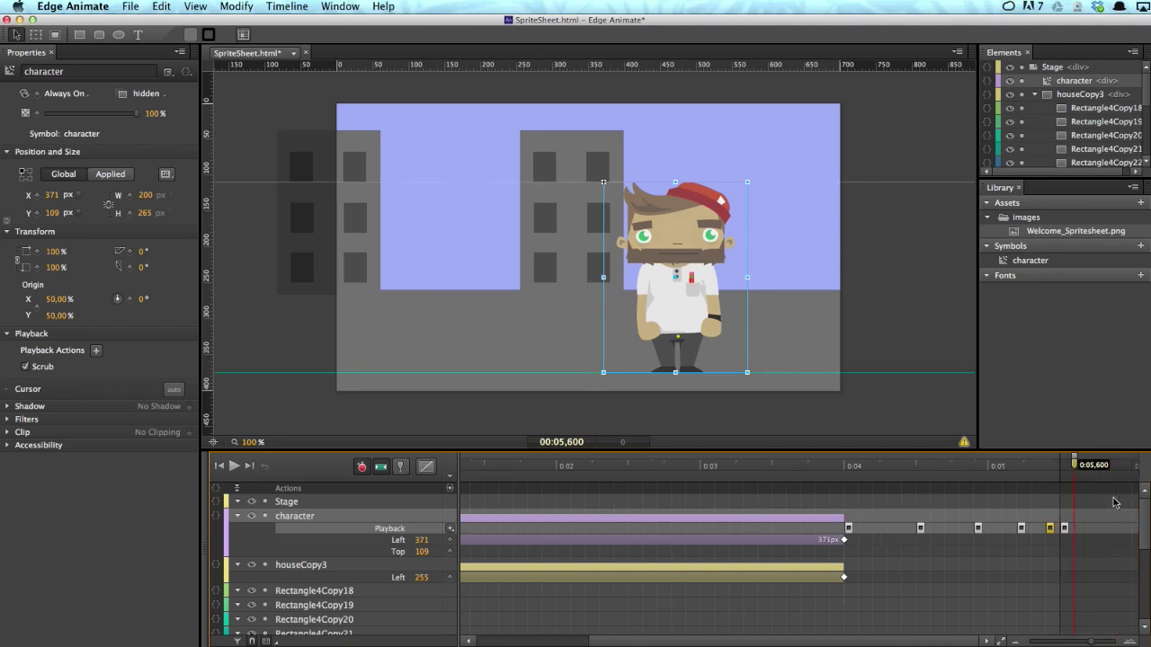
click(1065, 527)
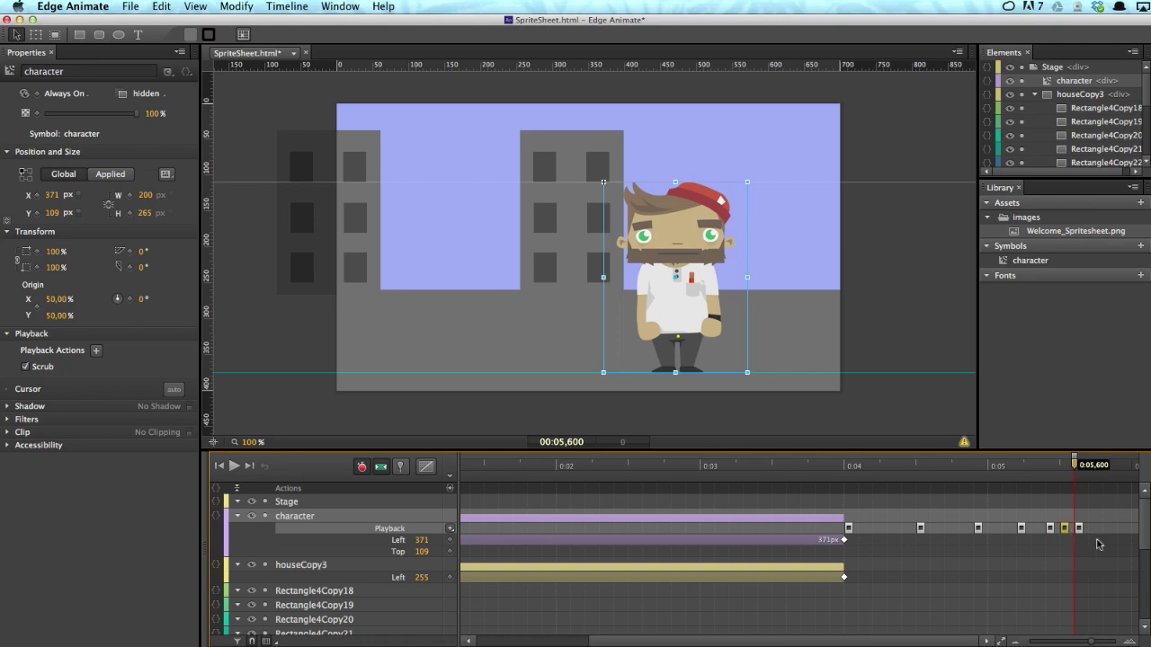
drag(1076, 467, 1100, 467)
key(k)
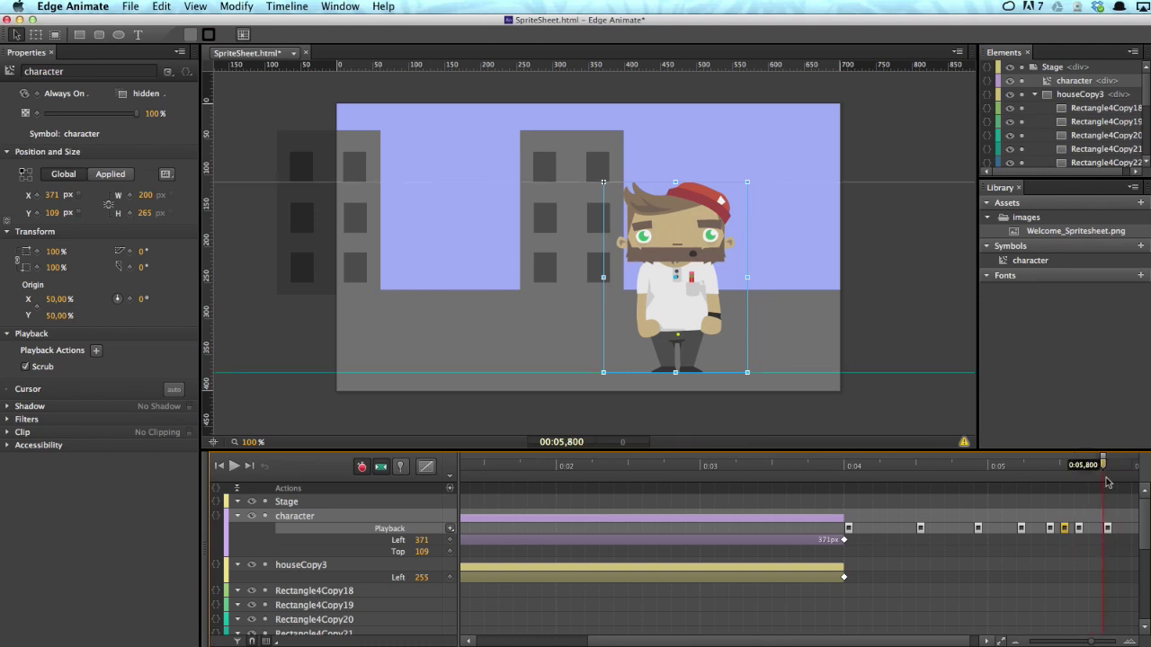
drag(1105, 466, 1128, 465)
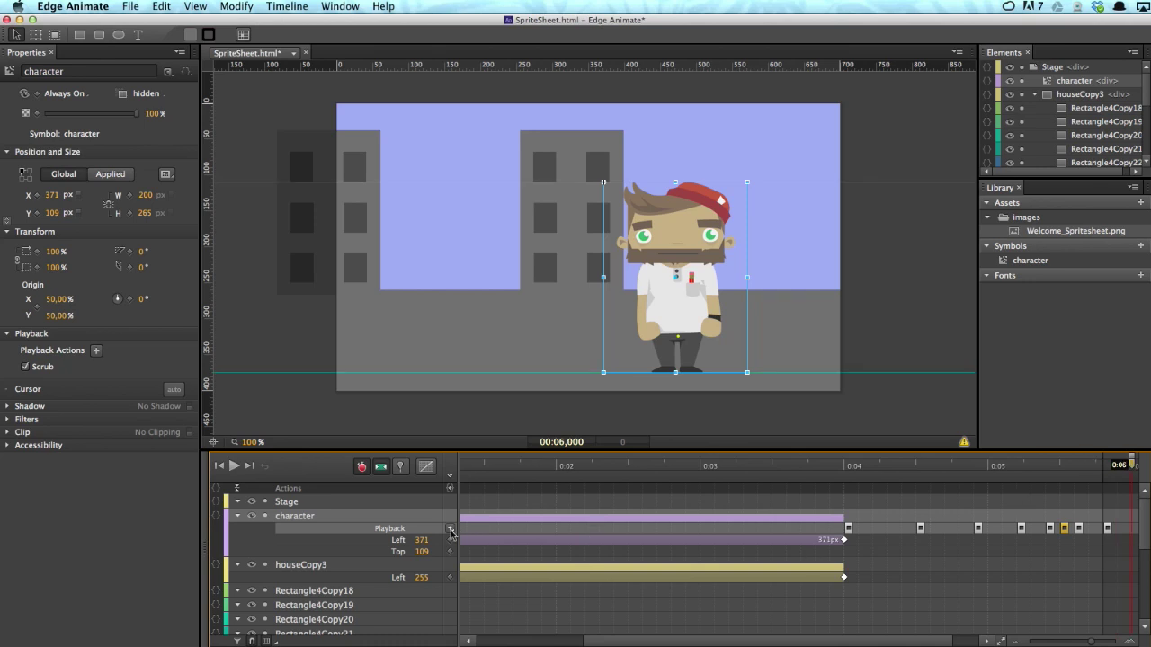
Add a Stop At action at 0:06,000 targeting the character's smile label
click(452, 532)
click(483, 610)
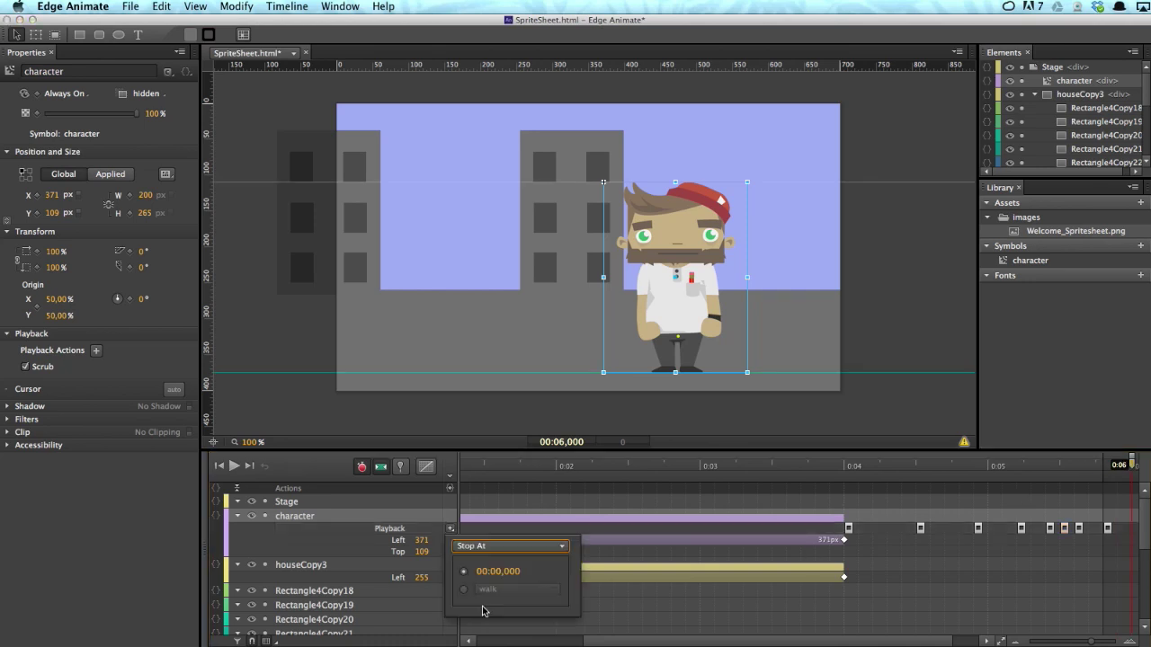
click(463, 589)
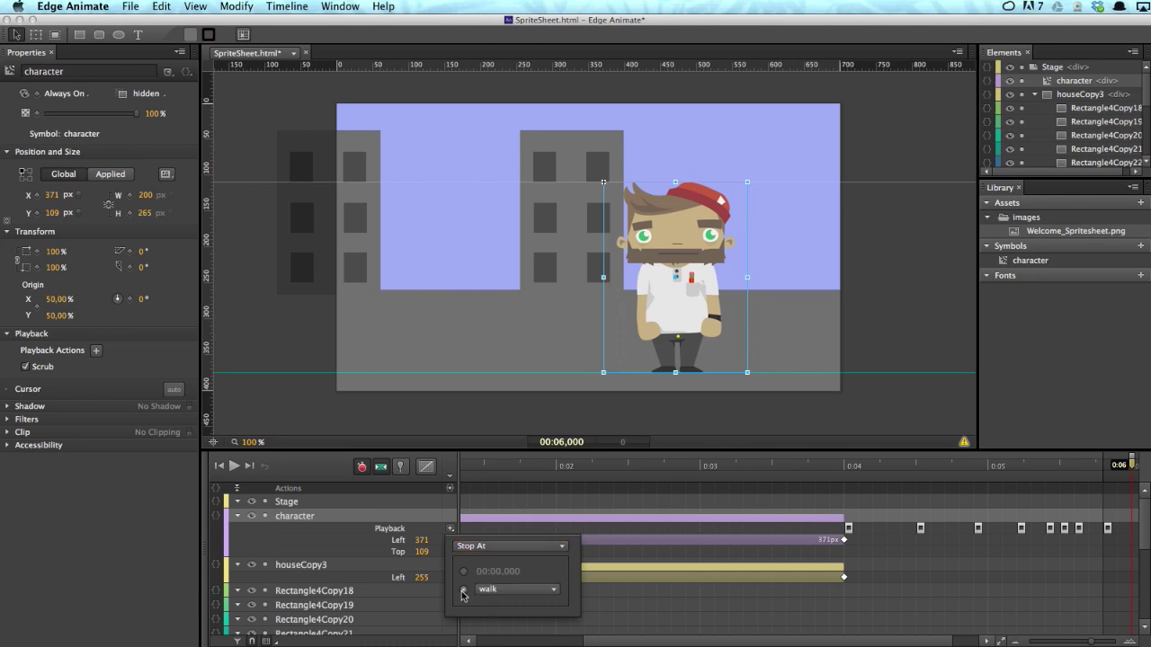
click(508, 591)
click(499, 634)
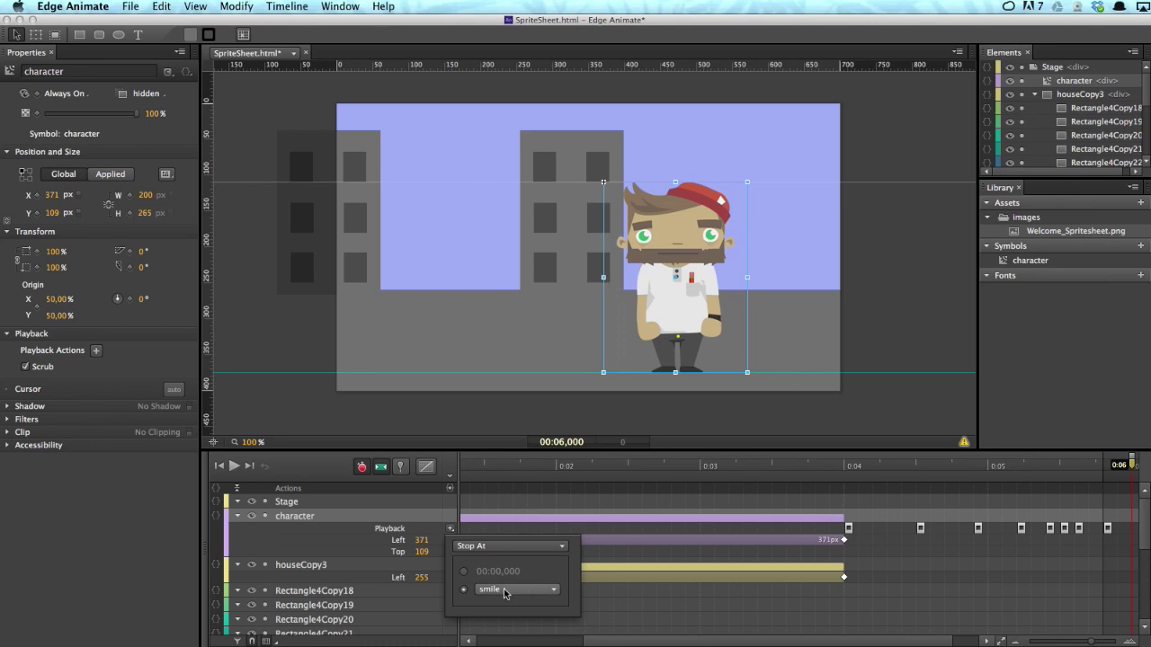
click(1132, 469)
drag(1131, 468, 1032, 486)
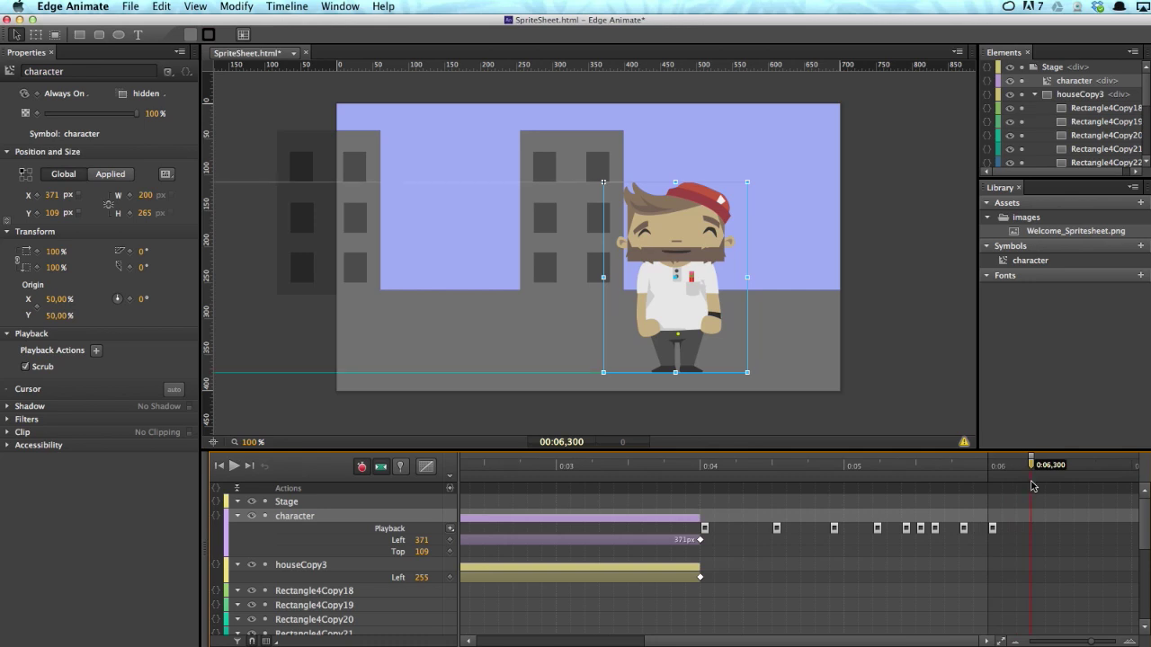
Add a Play From action at 0:06,300 sending the character to its walk label
click(451, 532)
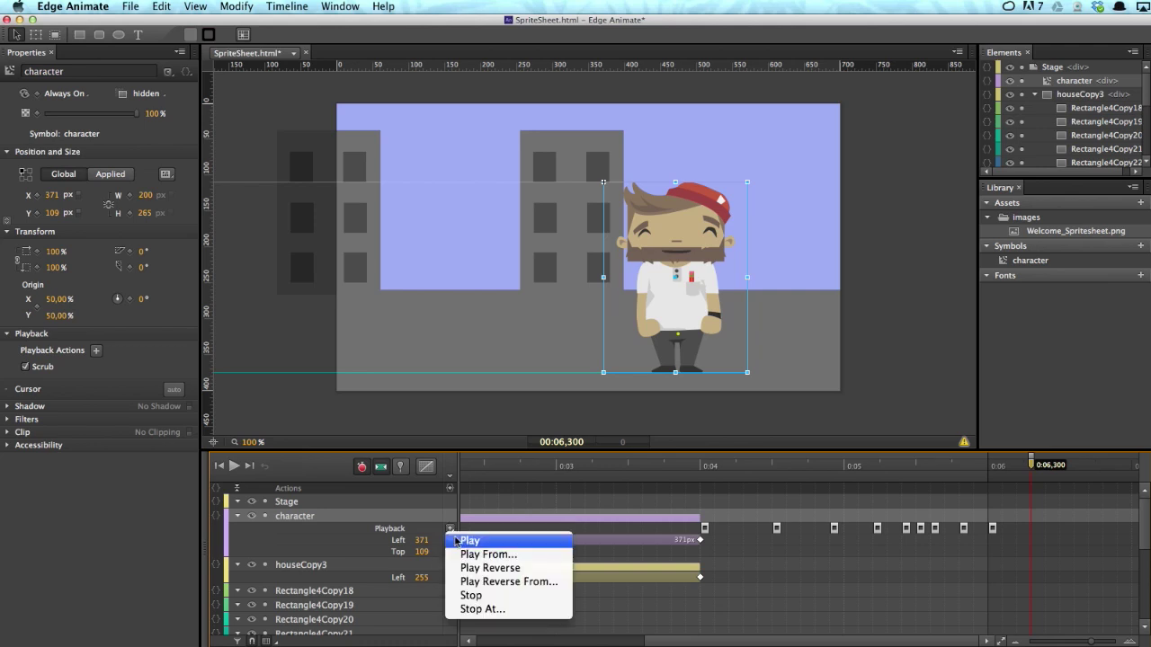
click(468, 556)
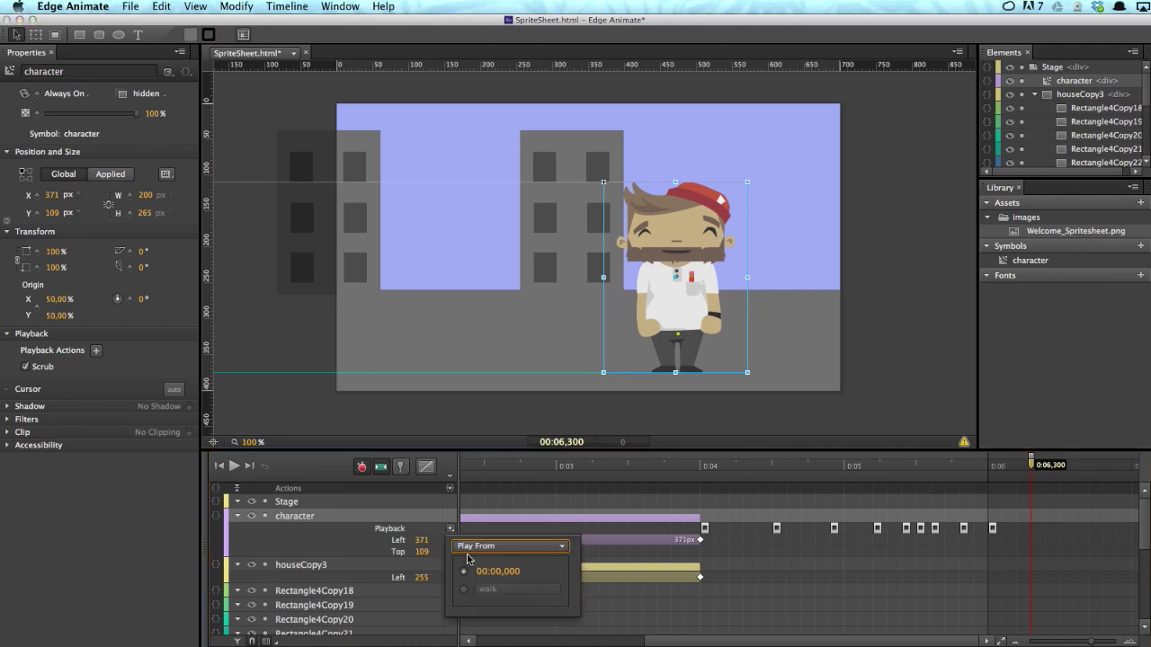
click(464, 590)
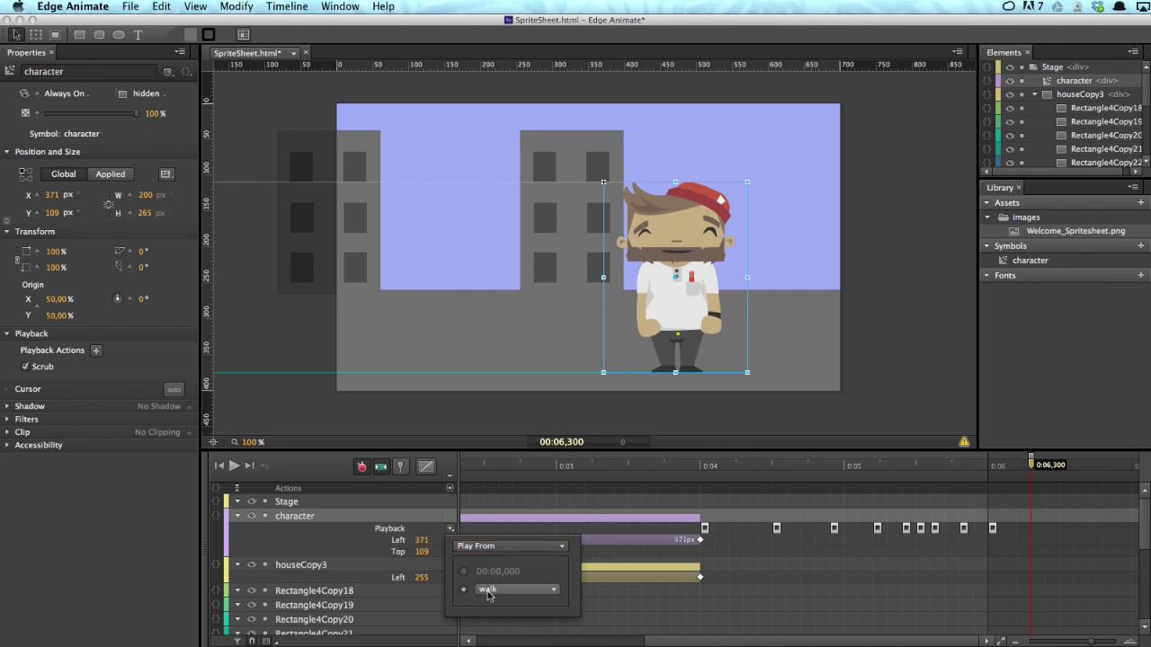
click(491, 595)
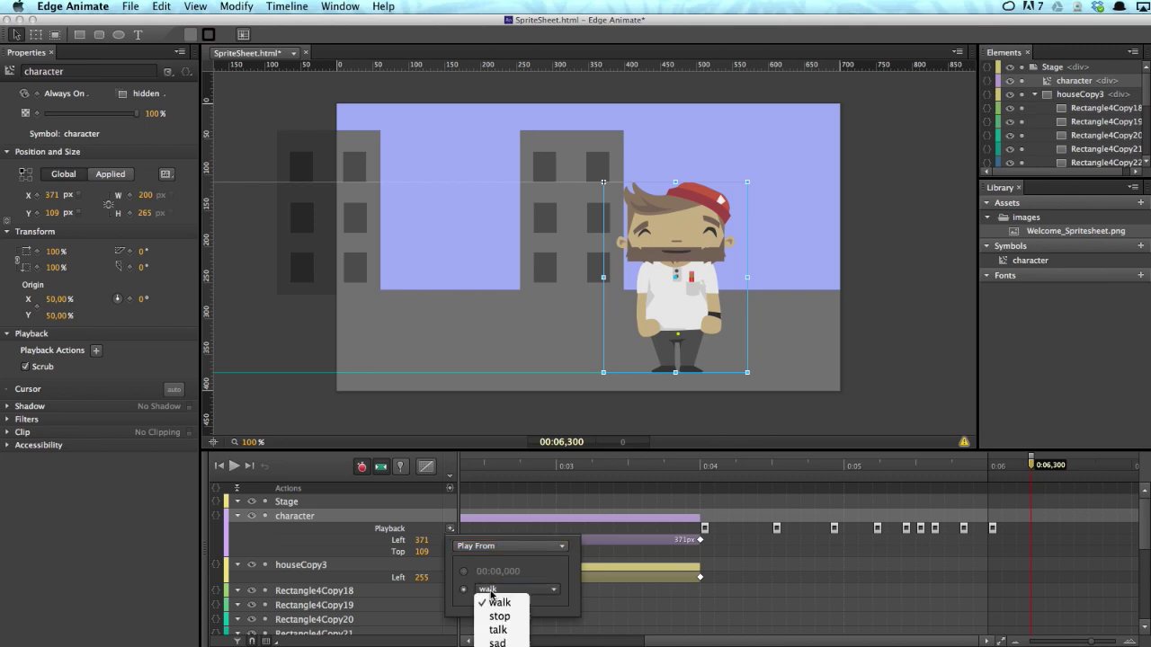
click(494, 606)
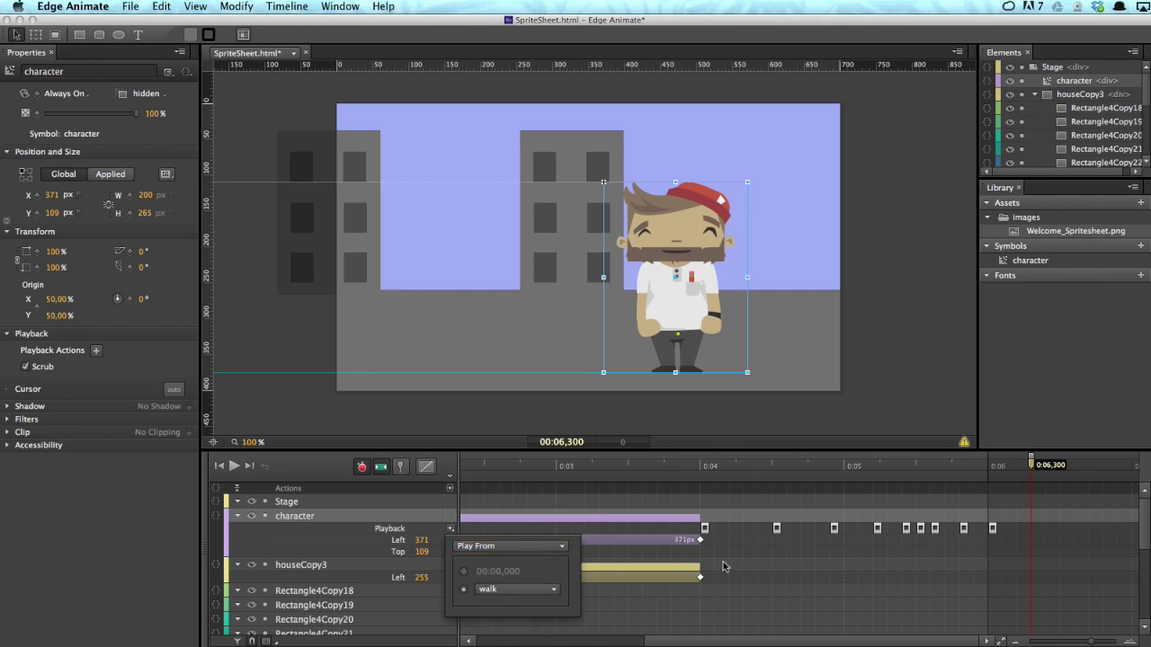
click(1029, 522)
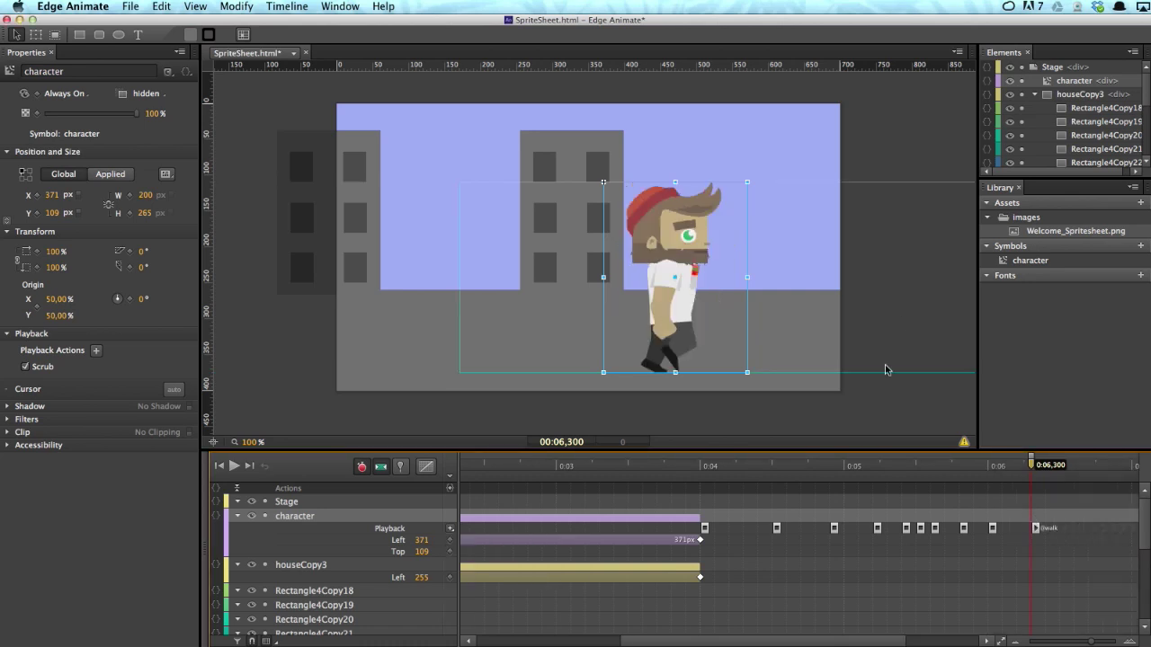
Animate the character from Left 371 px at 0:06,300 to 710 px at 0:07,300, off the stage's right edge
click(402, 465)
drag(1032, 469, 1084, 466)
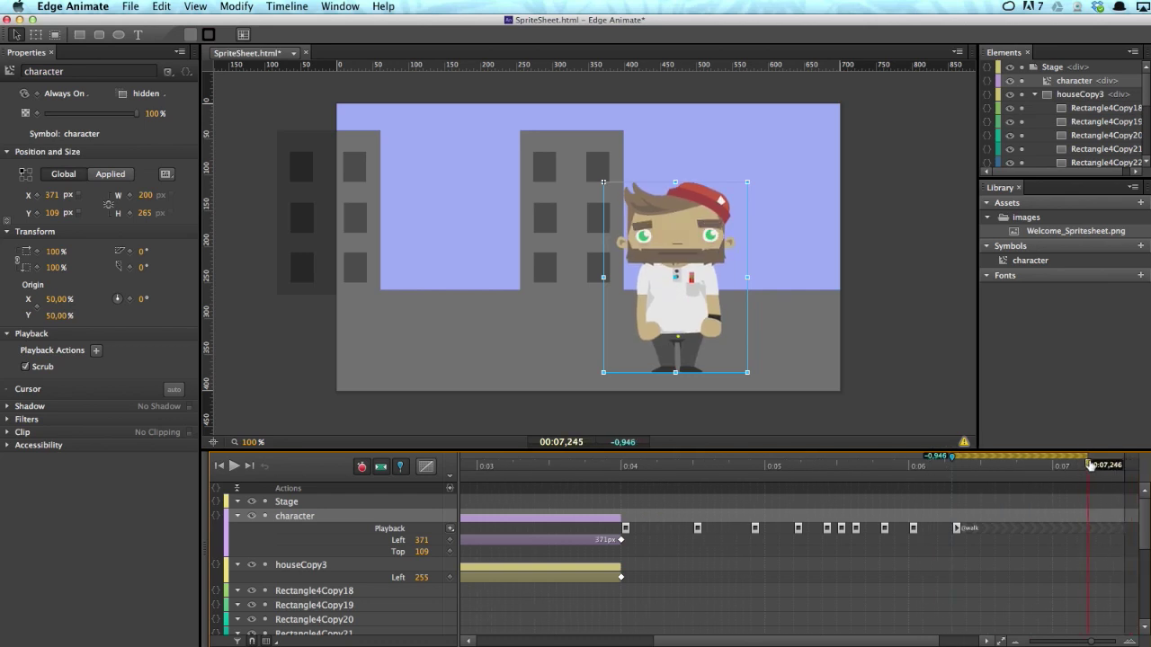
drag(1090, 465, 1095, 465)
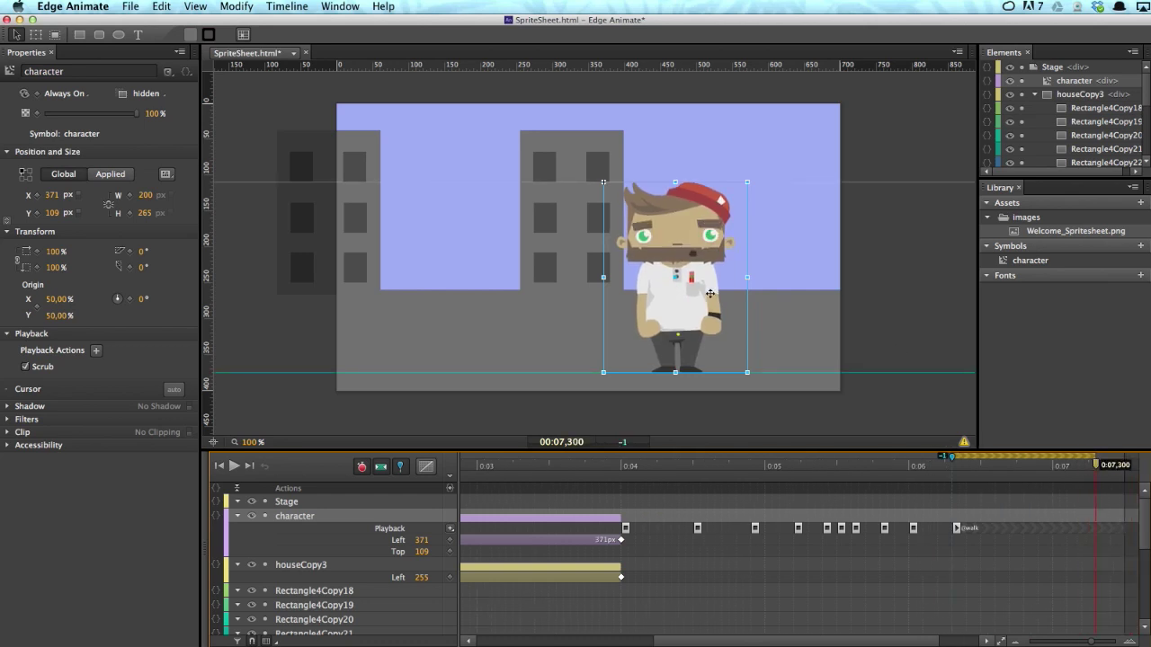
drag(710, 293, 956, 282)
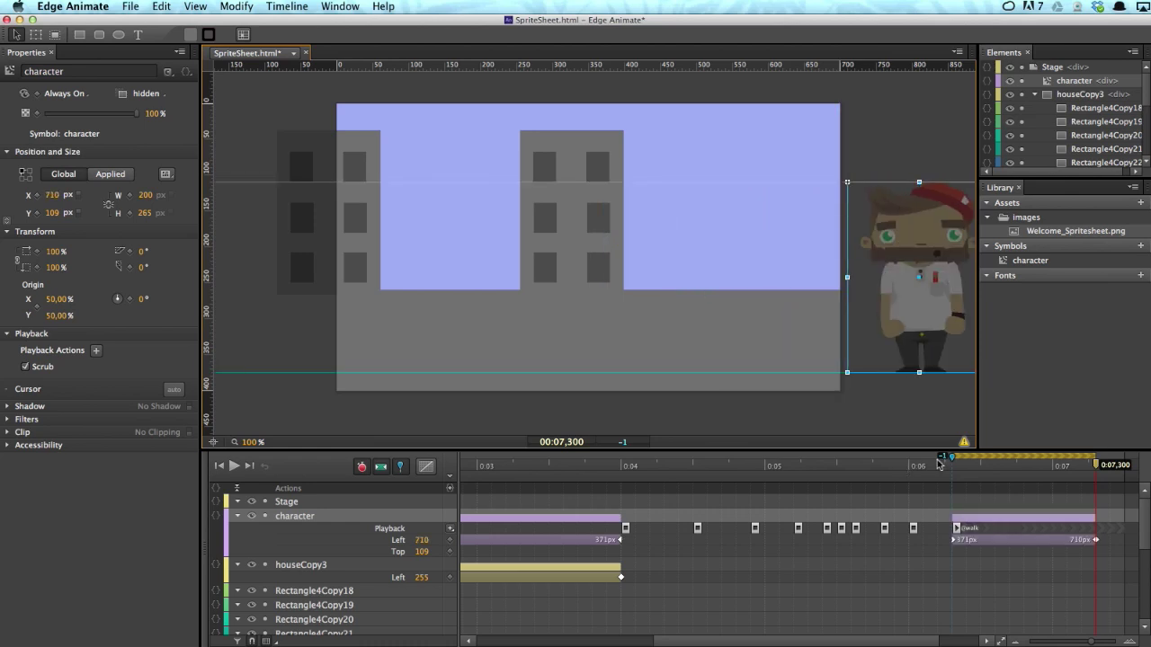
click(401, 467)
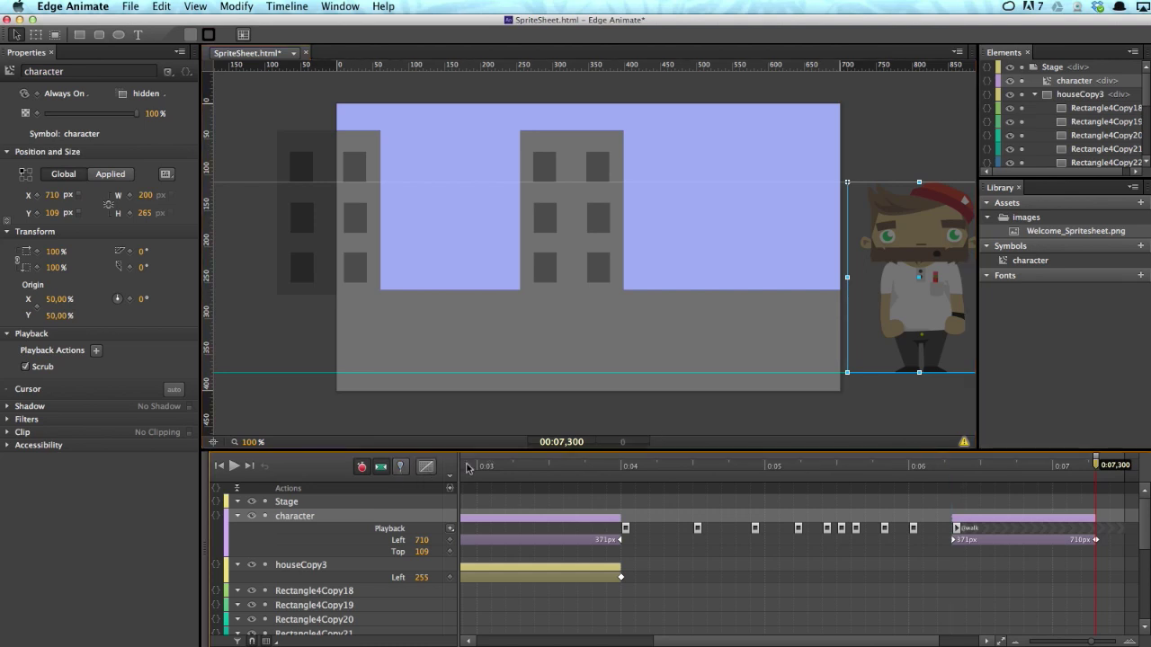
Preview the finished animation in Google Chrome with Cmd+Return
key(super+Return)
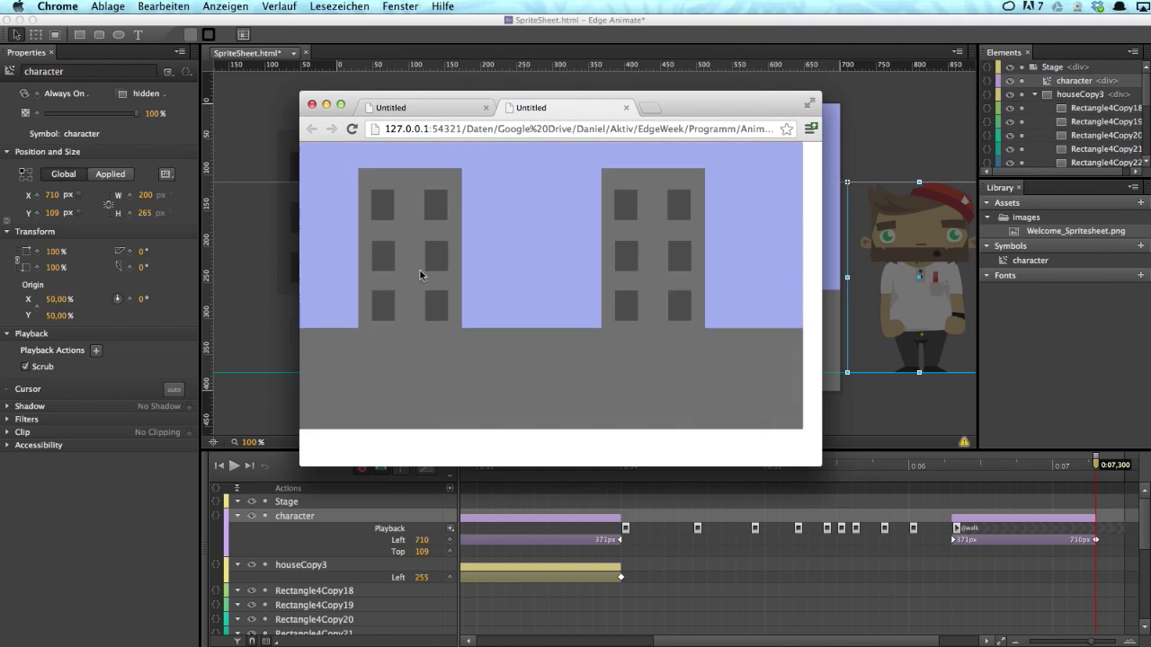